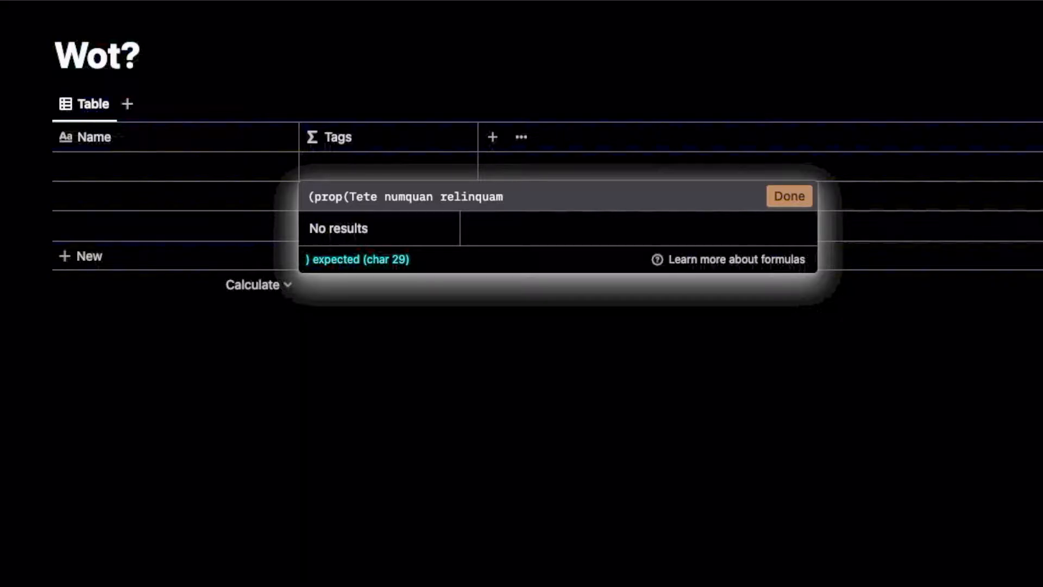
Step: Enclose Tete numquan relinquam in double quotes and close the prop parenthesis in the Tags formula
text())
key(Left)
text(")
key(Left)
key(Left)
key(Left)
key(Left)
key(Left)
key(Left)
key(Left)
key(Left)
key(Left)
key(Left)
key(Left)
key(Left)
key(Left)
key(Left)
key(Left)
key(Left)
key(Left)
key(Left)
key(Left)
key(Left)
text(")
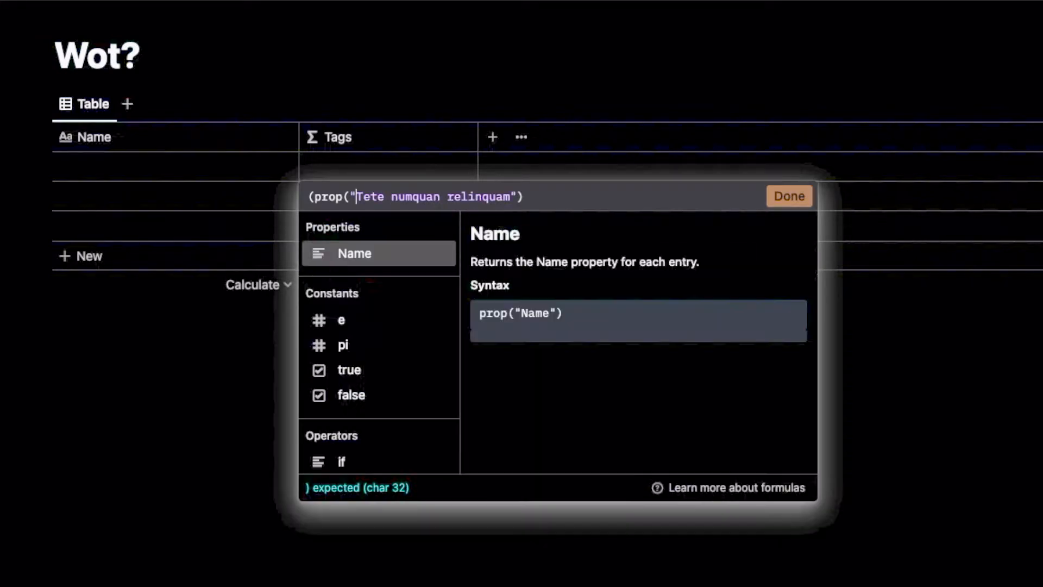
Step: Insert if before the opening parenthesis at the start of the Tags formula
key(Left)
key(Left)
key(Left)
key(Left)
key(Left)
key(Left)
key(Left)
text(if)
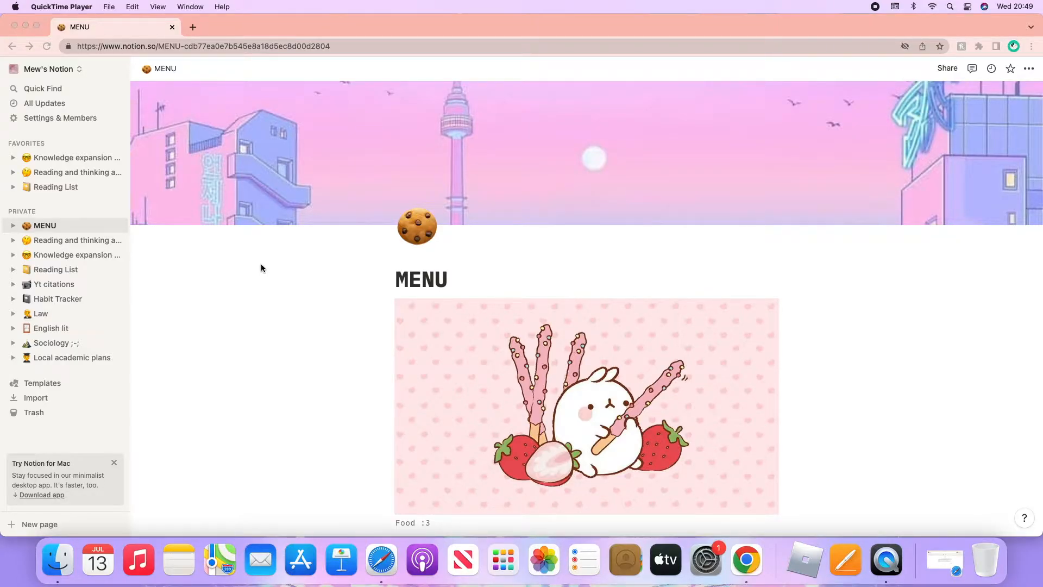
Step: Look over the MENU page down to the list of MEAL SETS links
scroll(261, 267, down, 2)
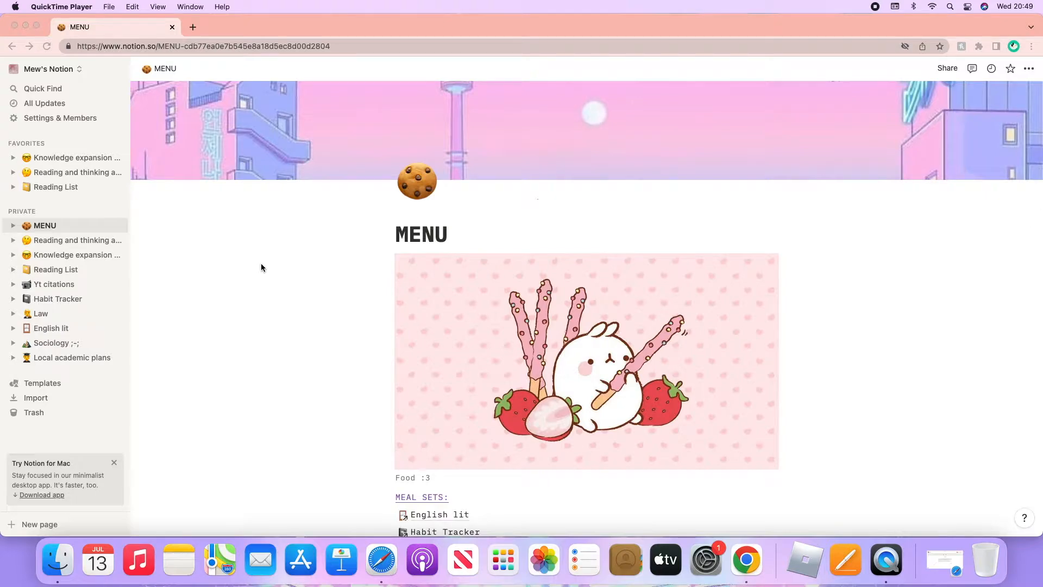
scroll(454, 321, down, 5)
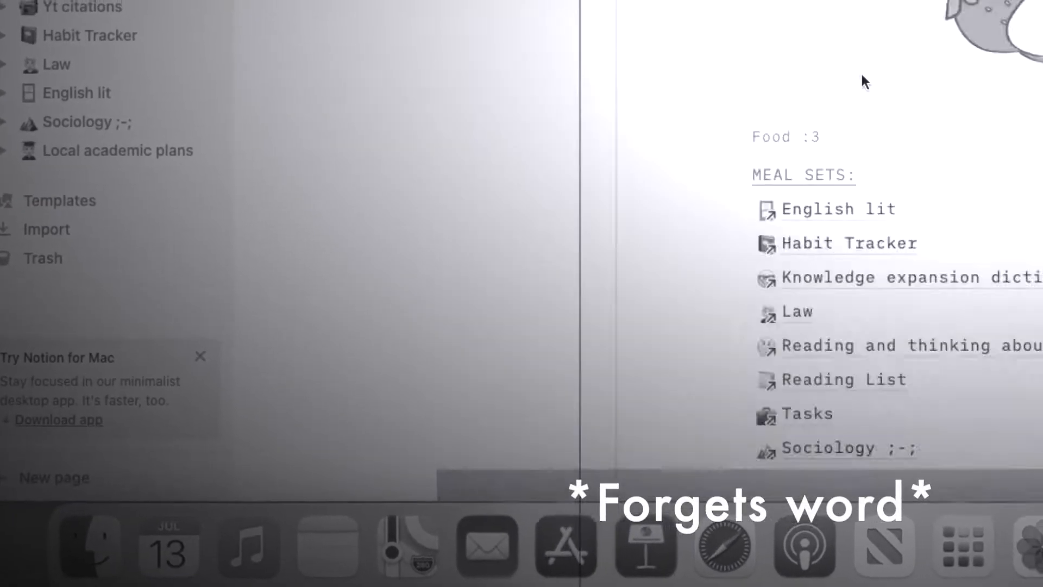
scroll(760, 218, down, 10)
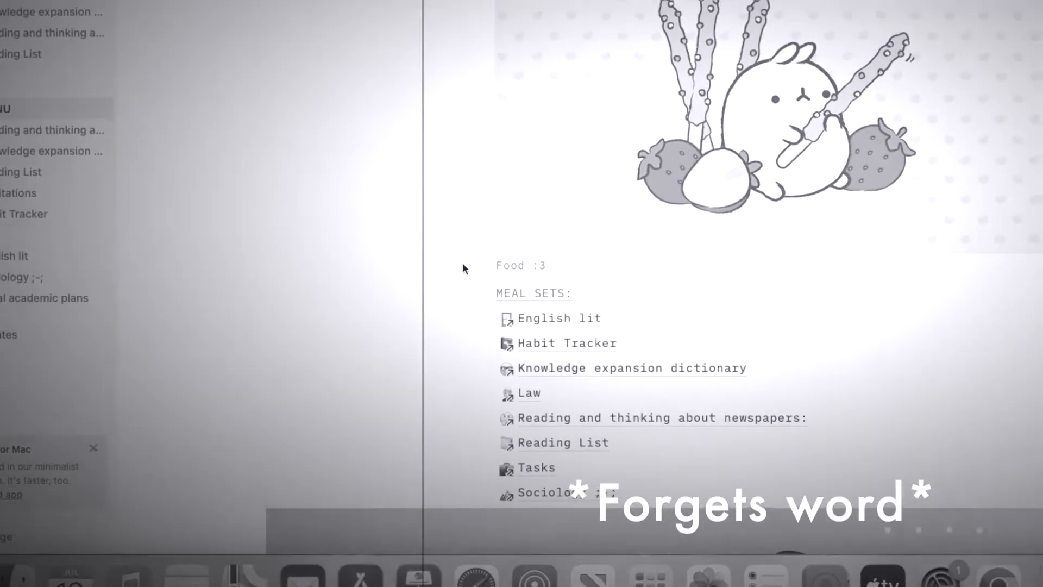
click(477, 293)
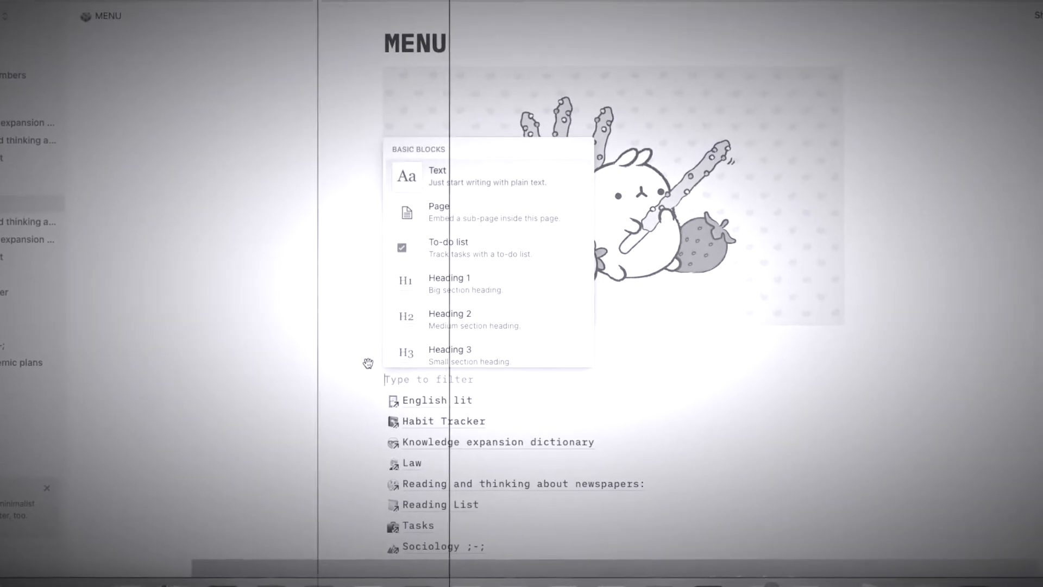
key(Escape)
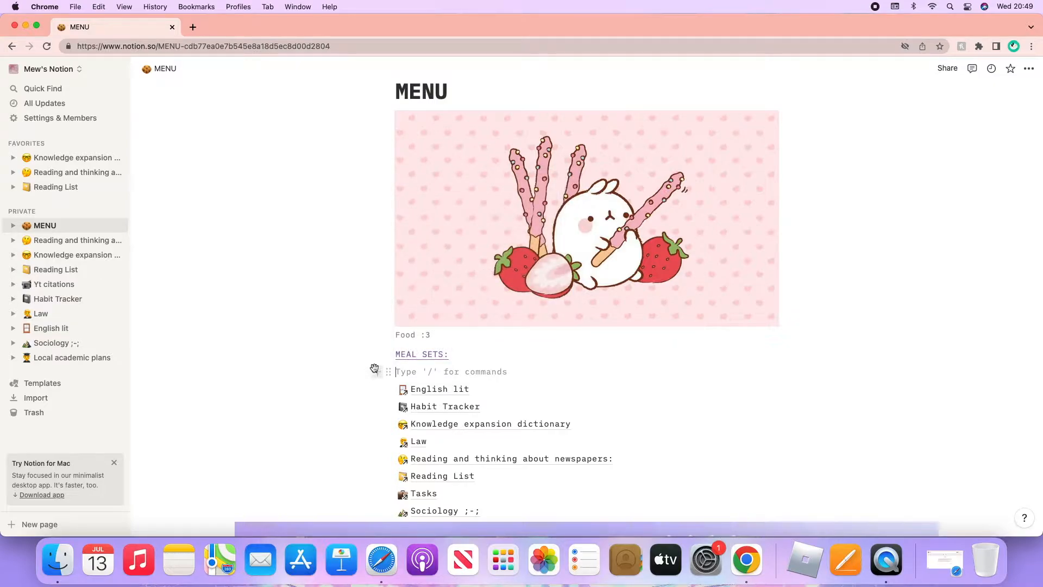
click(354, 350)
click(402, 372)
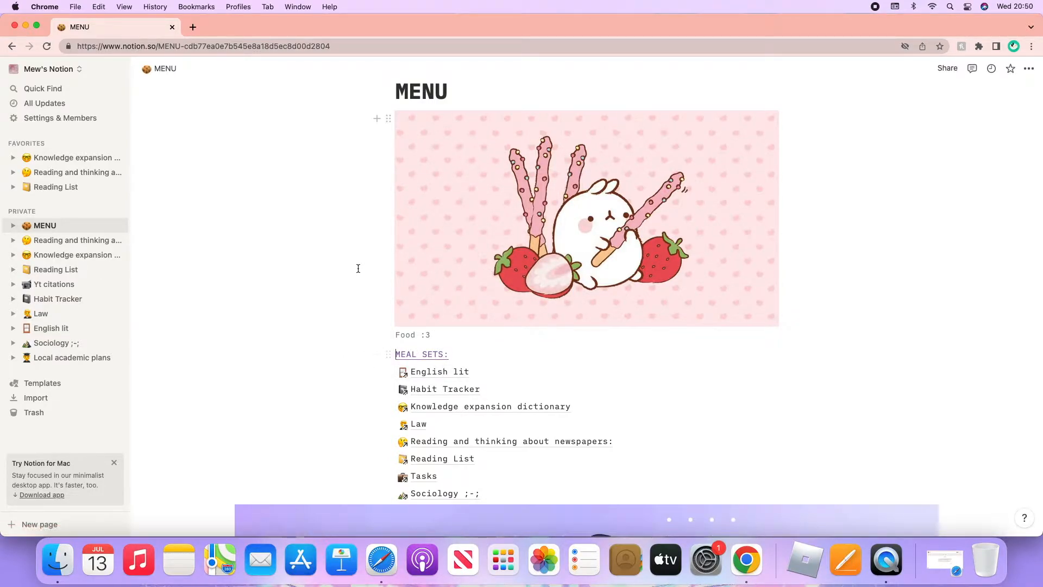
Step: Examine the MENU page's cover, food image, MEAL SETS links and the favorite game banner beneath them
scroll(316, 283, up, 4)
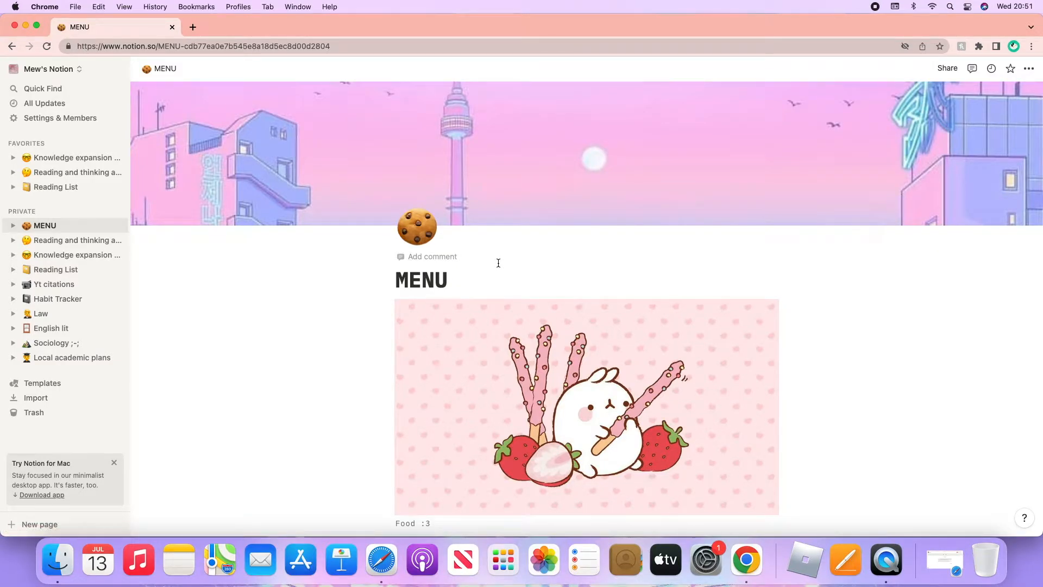
scroll(498, 263, down, 2)
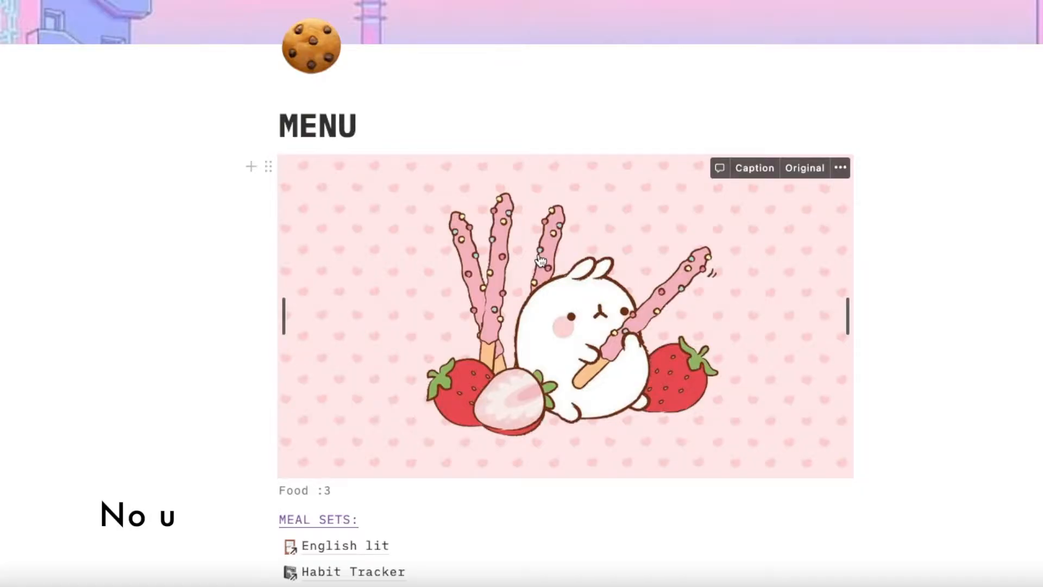
scroll(541, 259, down, 1)
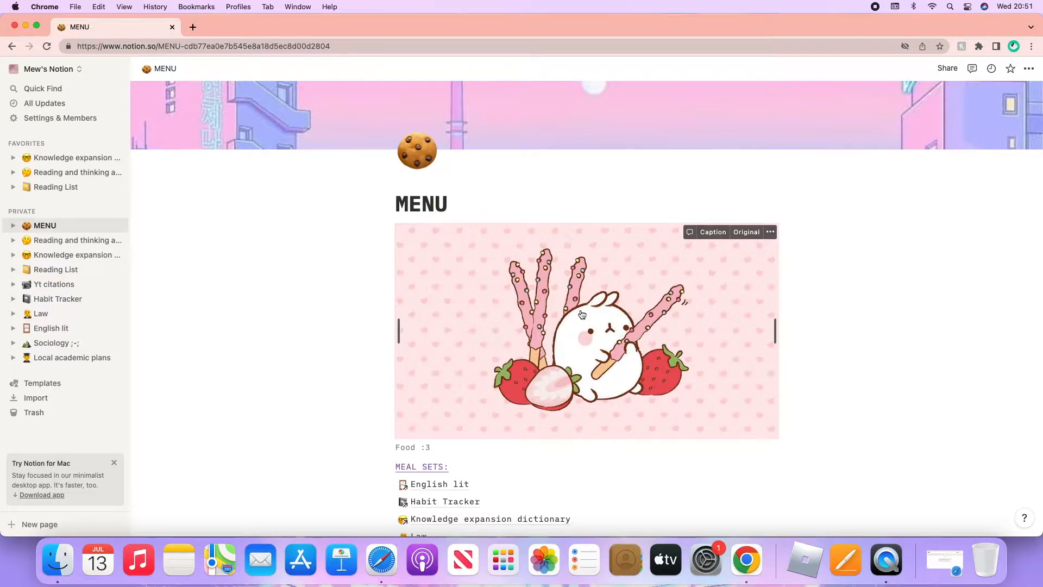
scroll(478, 191, down, 1)
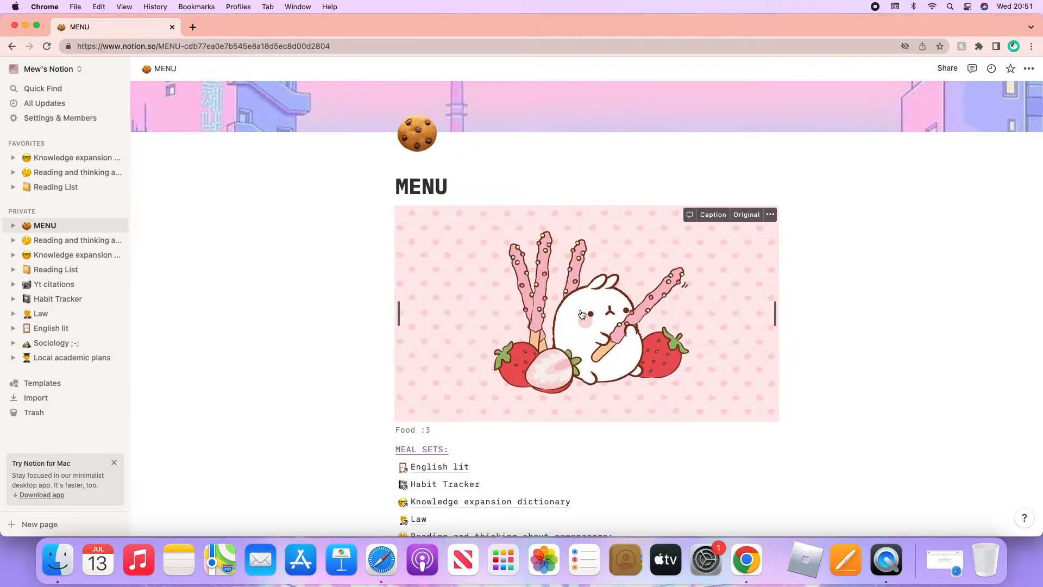
scroll(581, 314, down, 1)
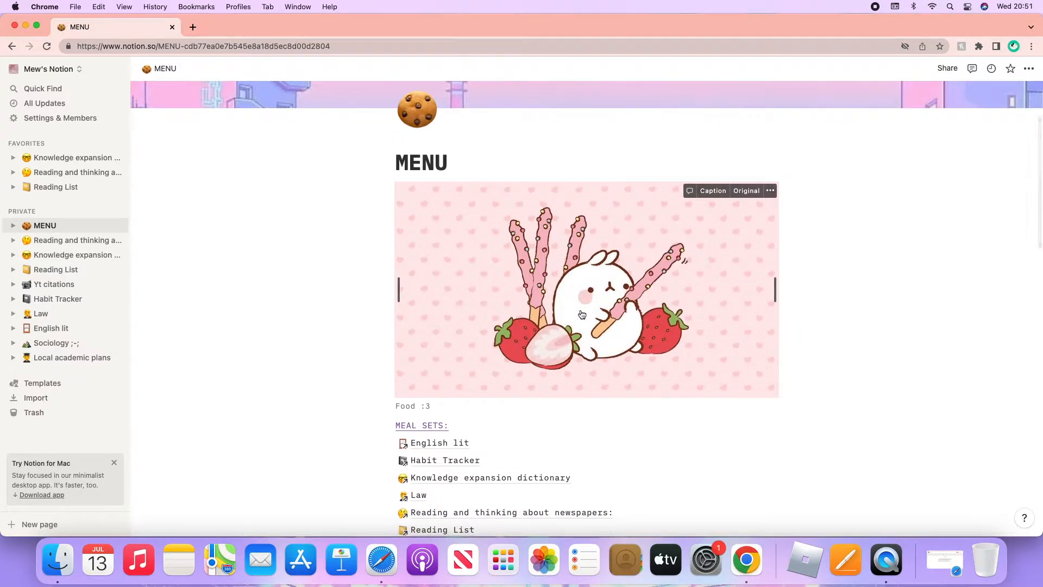
scroll(582, 314, down, 3)
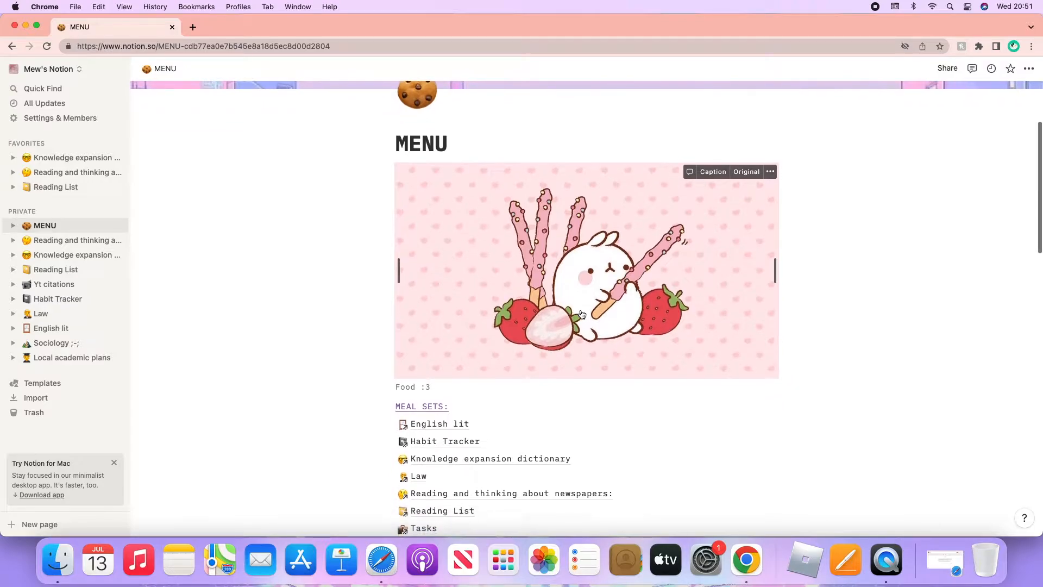
scroll(581, 314, down, 1)
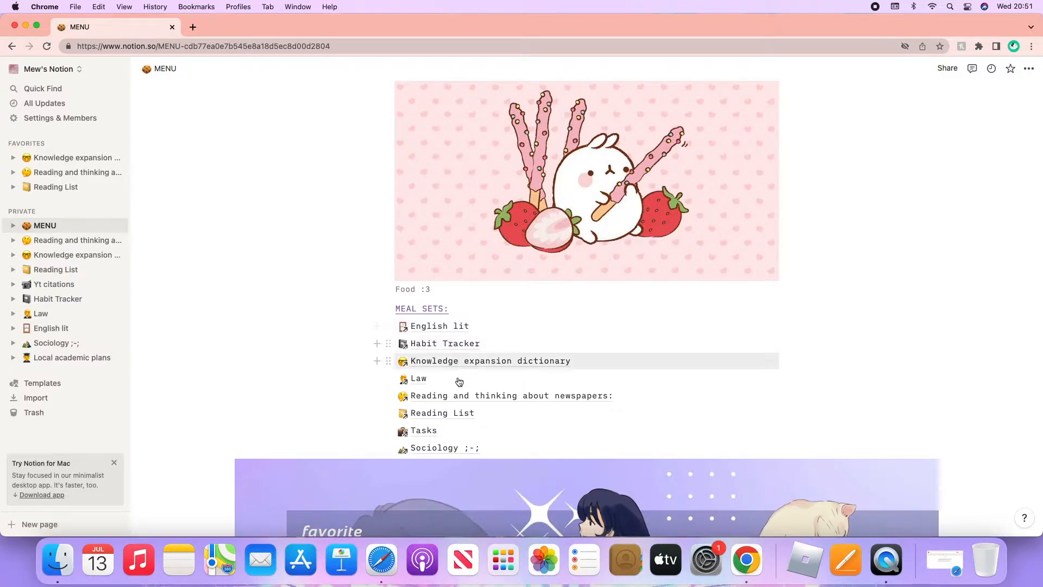
scroll(458, 326, down, 3)
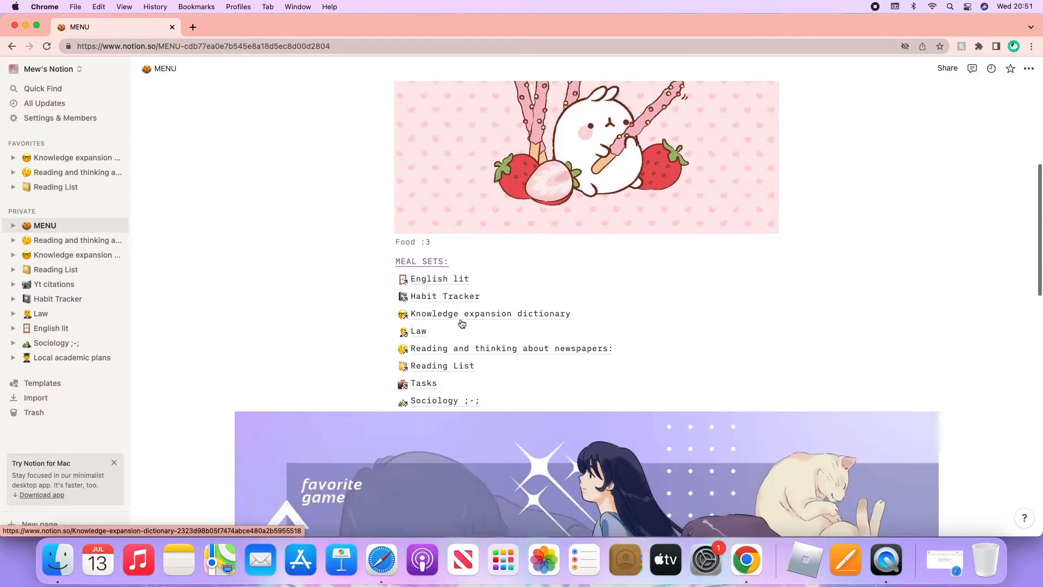
scroll(493, 296, down, 7)
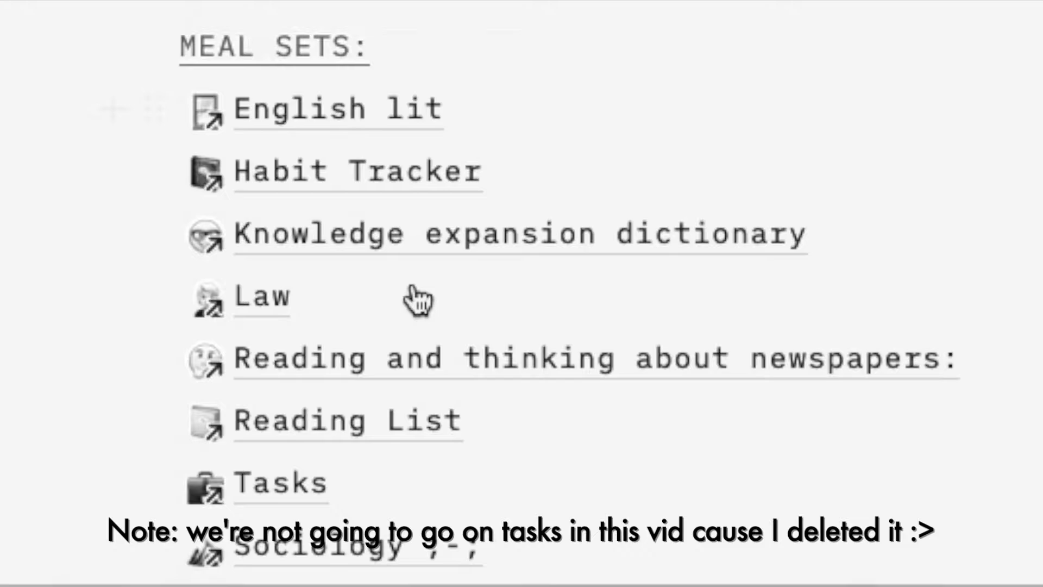
scroll(418, 299, down, 2)
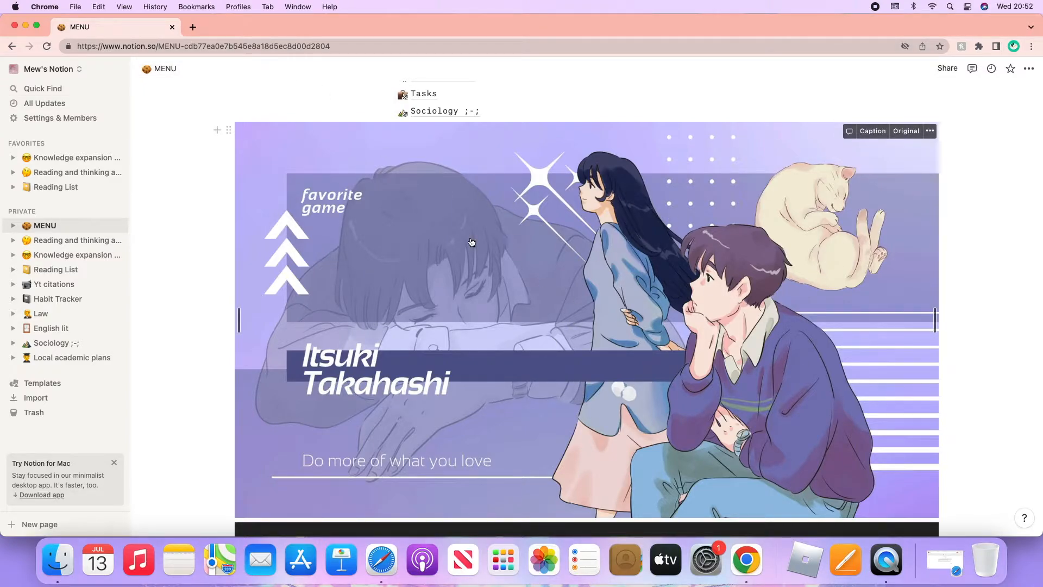
scroll(472, 243, down, 2)
scroll(471, 243, up, 3)
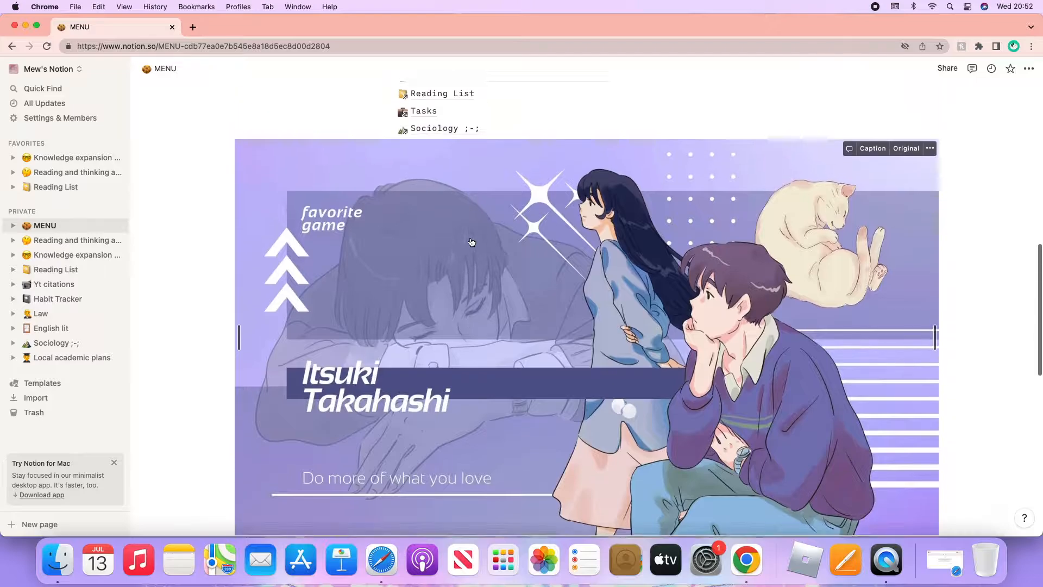
scroll(472, 242, up, 1)
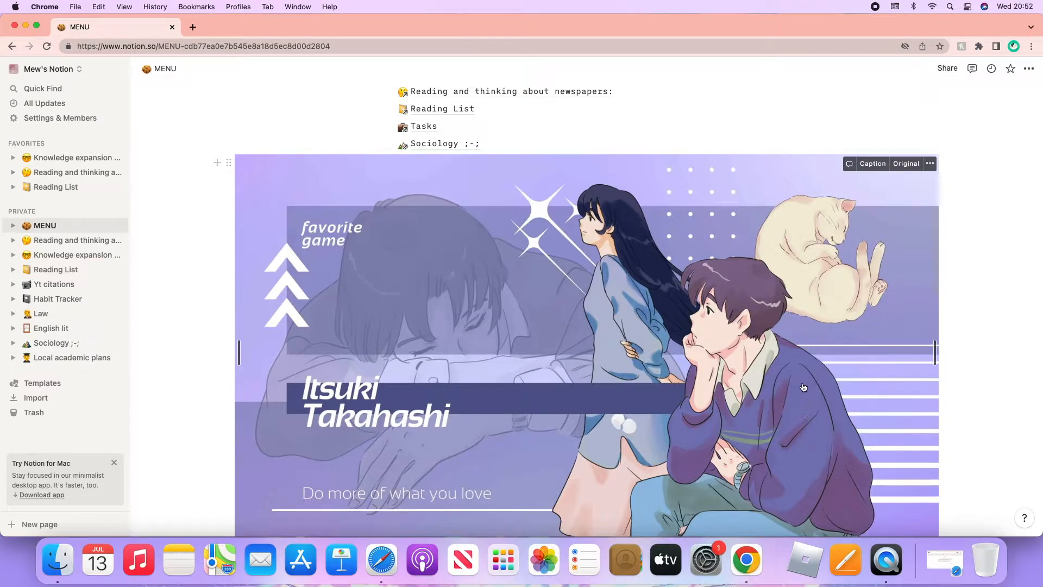
Step: Follow the YouTube link of the embedded video below the favorite game banner
scroll(490, 366, down, 2)
scroll(489, 367, down, 5)
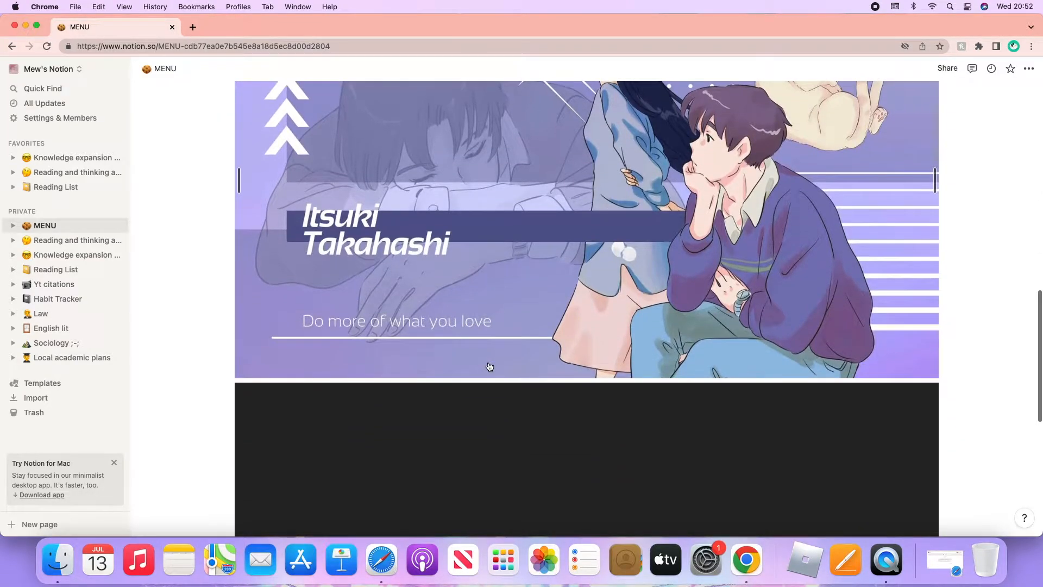
scroll(490, 366, down, 2)
scroll(490, 367, down, 2)
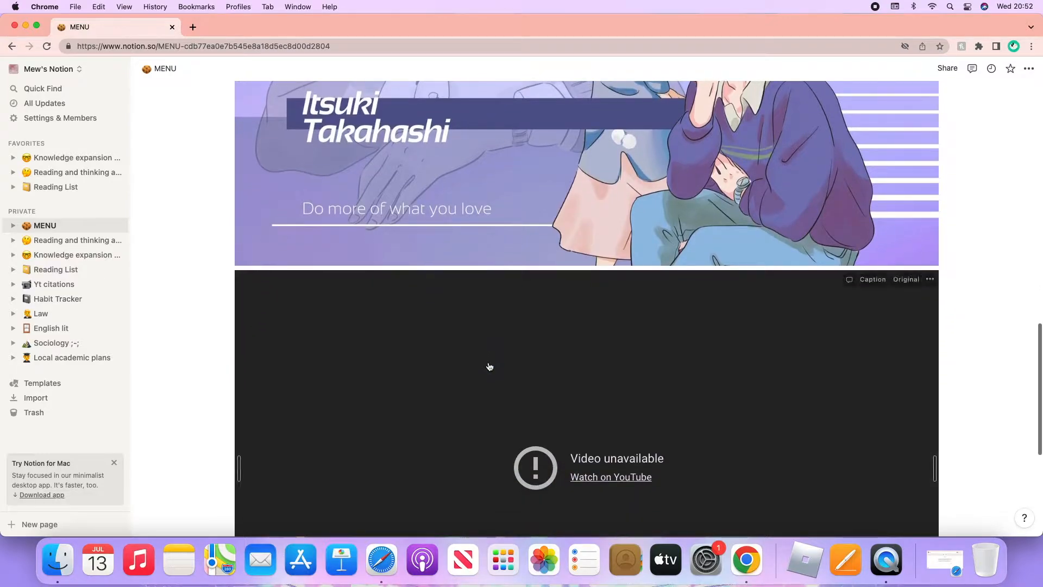
scroll(489, 366, down, 3)
scroll(489, 367, down, 2)
scroll(489, 366, down, 2)
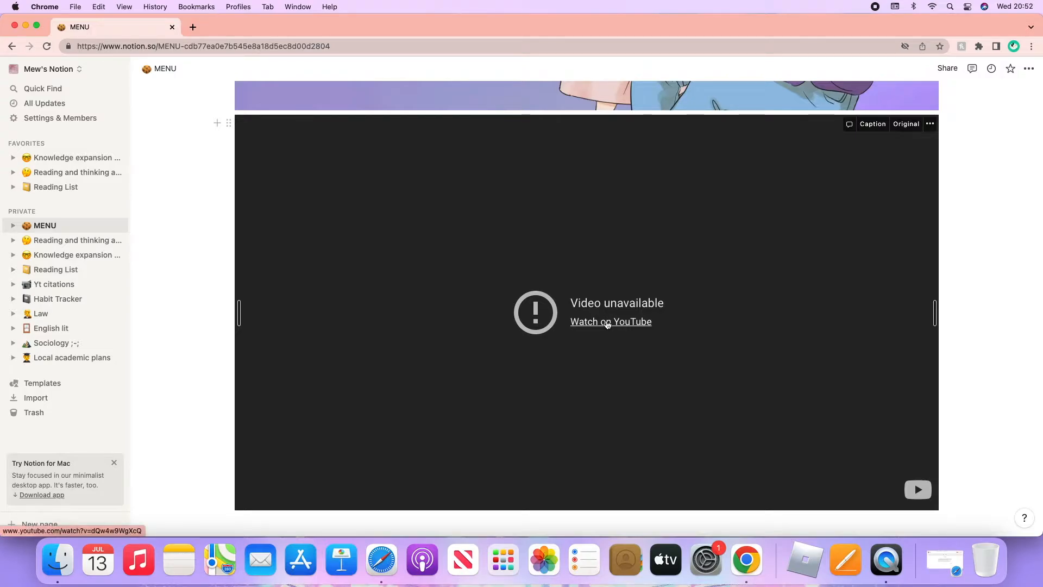
click(607, 323)
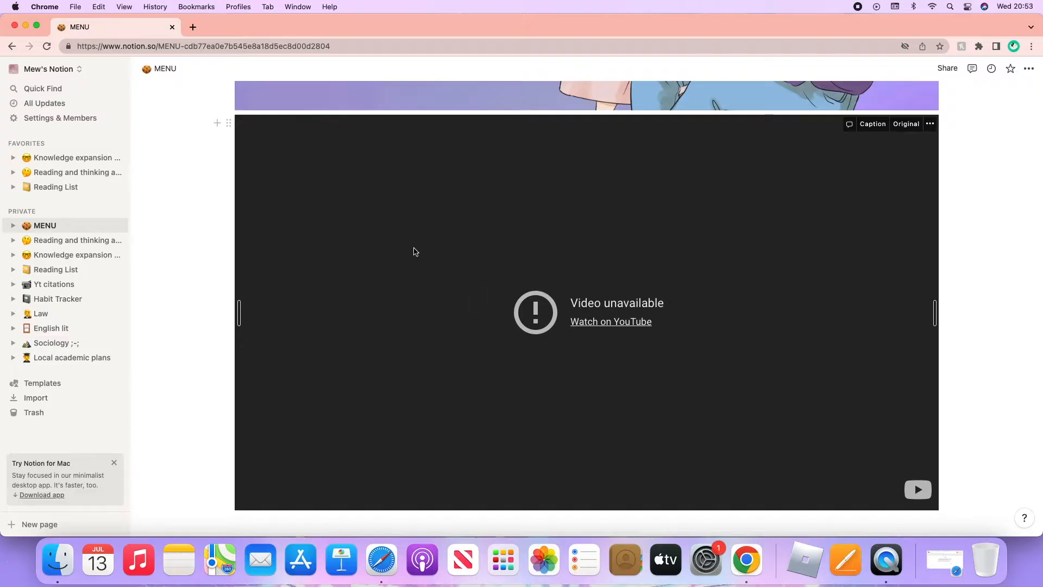
Step: Open the English lit page from the MEAL SETS list on the MENU page
scroll(412, 249, up, 10)
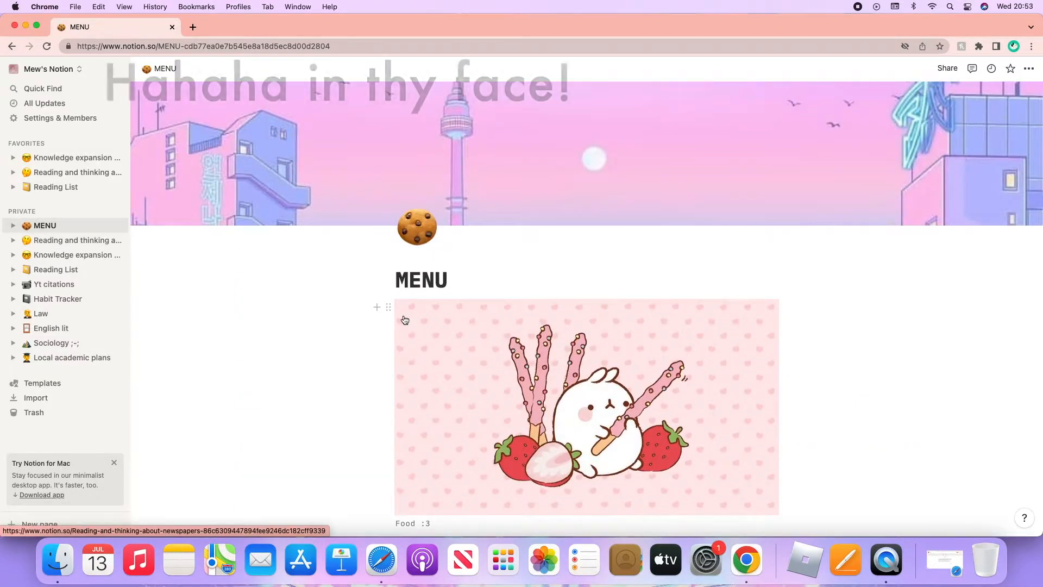
scroll(404, 319, down, 5)
scroll(404, 318, down, 2)
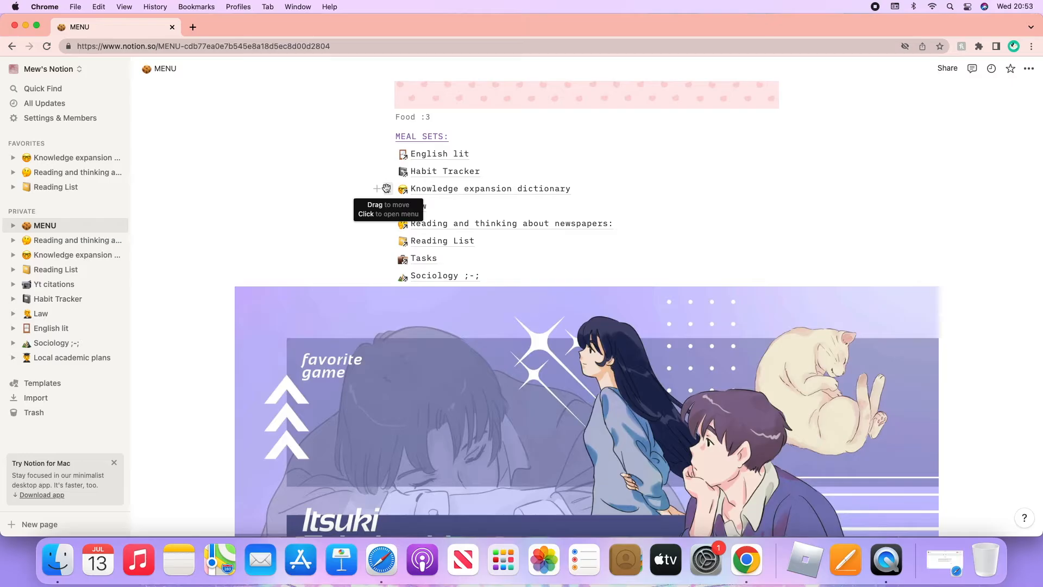
scroll(367, 183, up, 2)
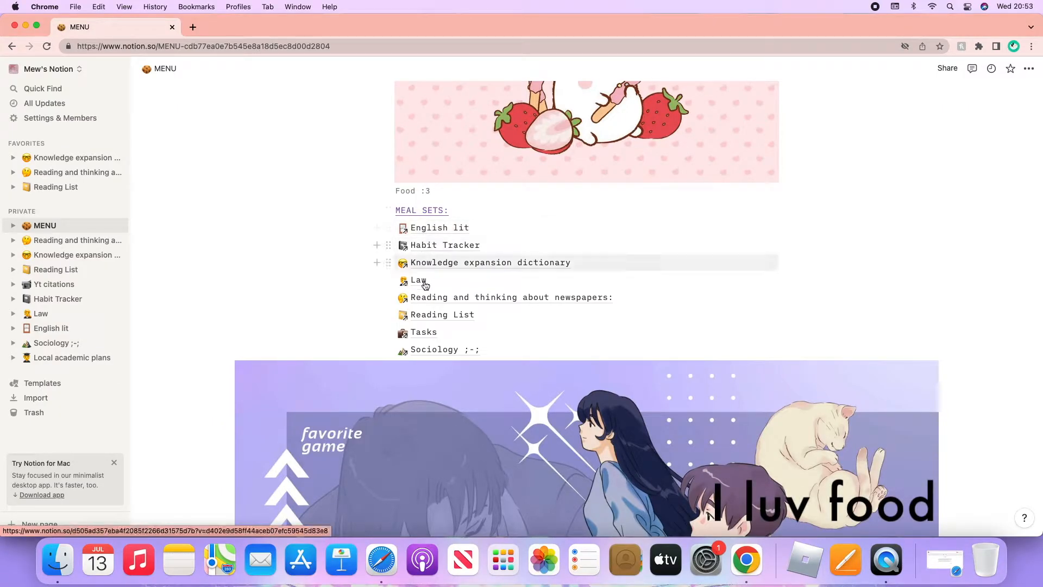
click(444, 231)
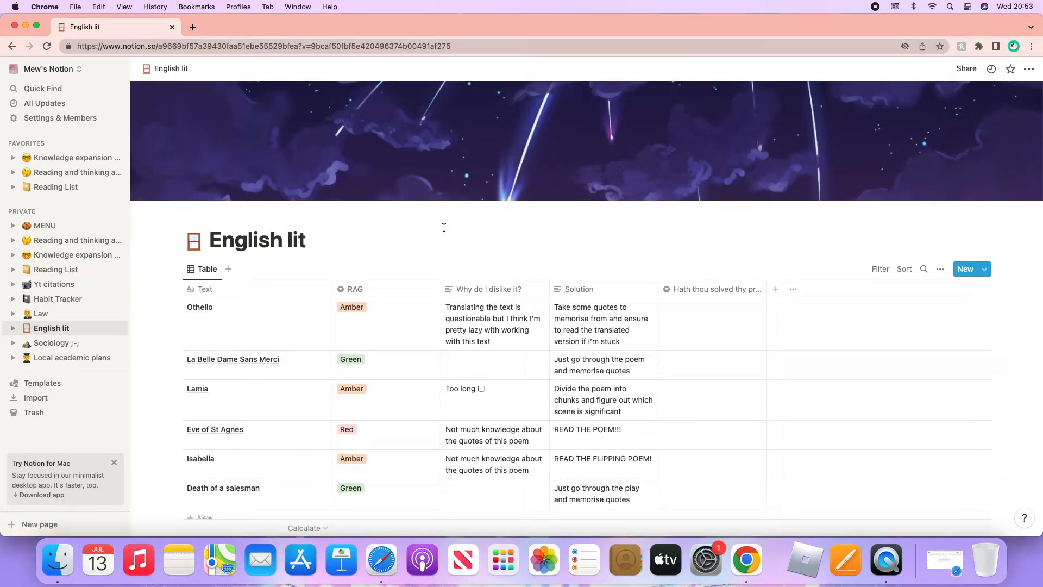
Step: View the options available for the Othello row in the "Hath thou solved thy pr..." column, leaving the cell empty
scroll(444, 228, down, 3)
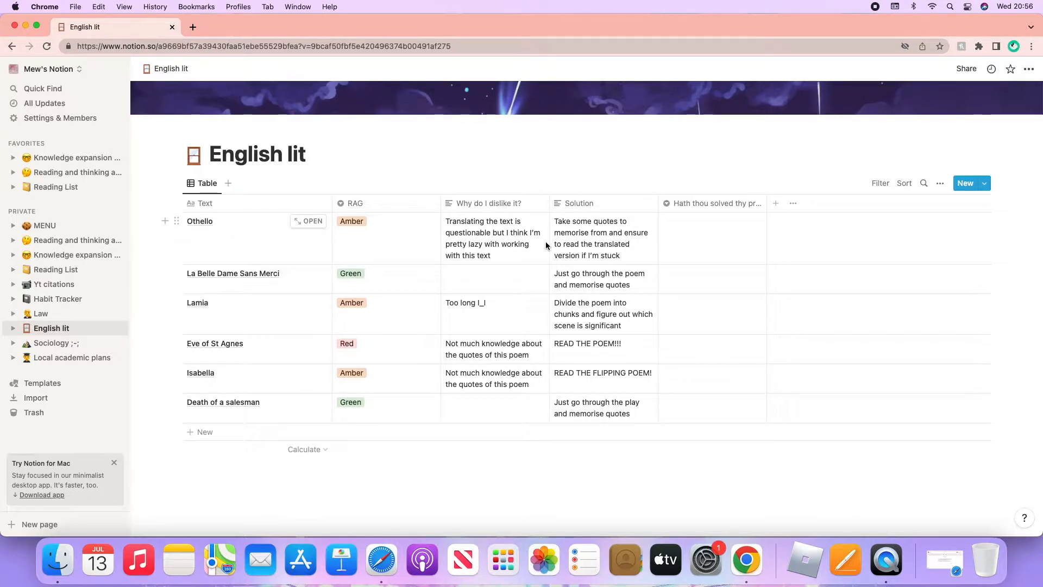
click(711, 204)
click(712, 204)
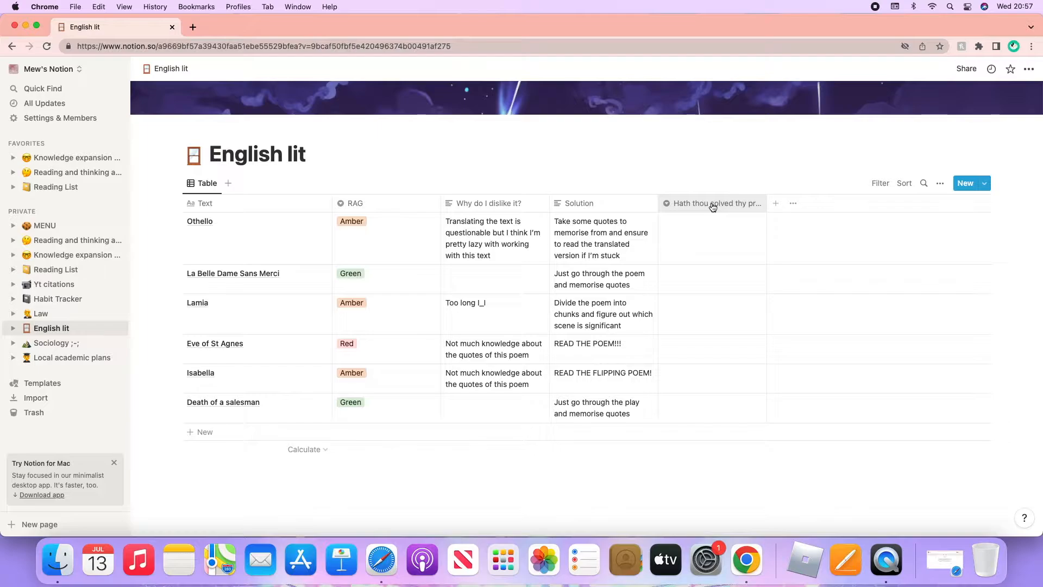
click(707, 222)
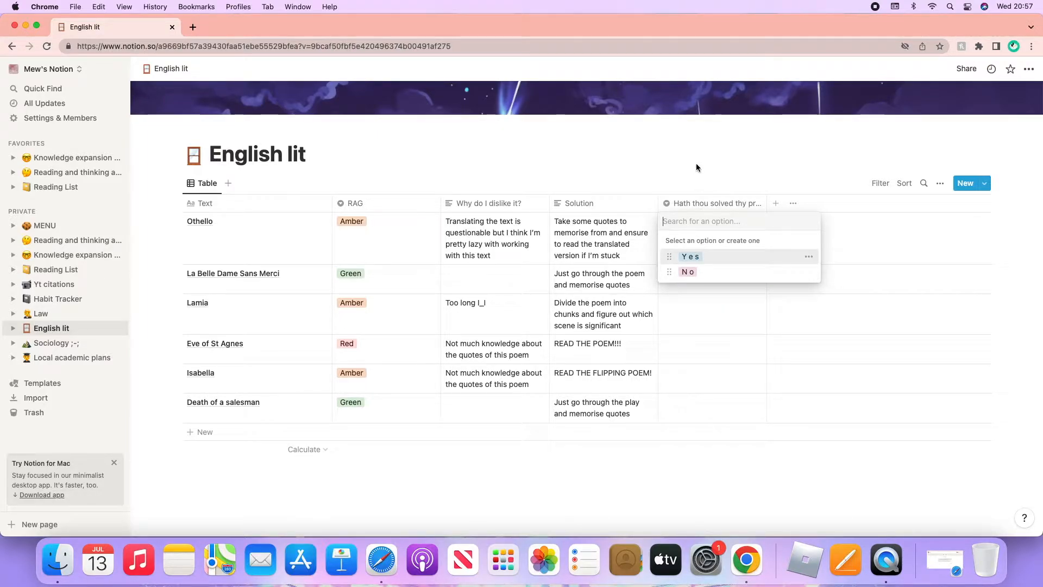
key(Escape)
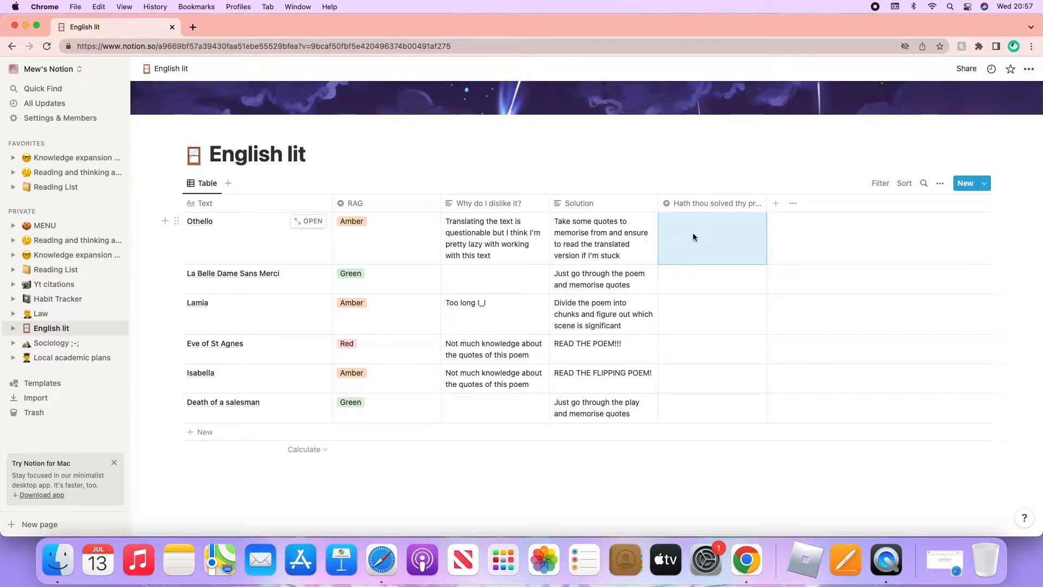
click(693, 233)
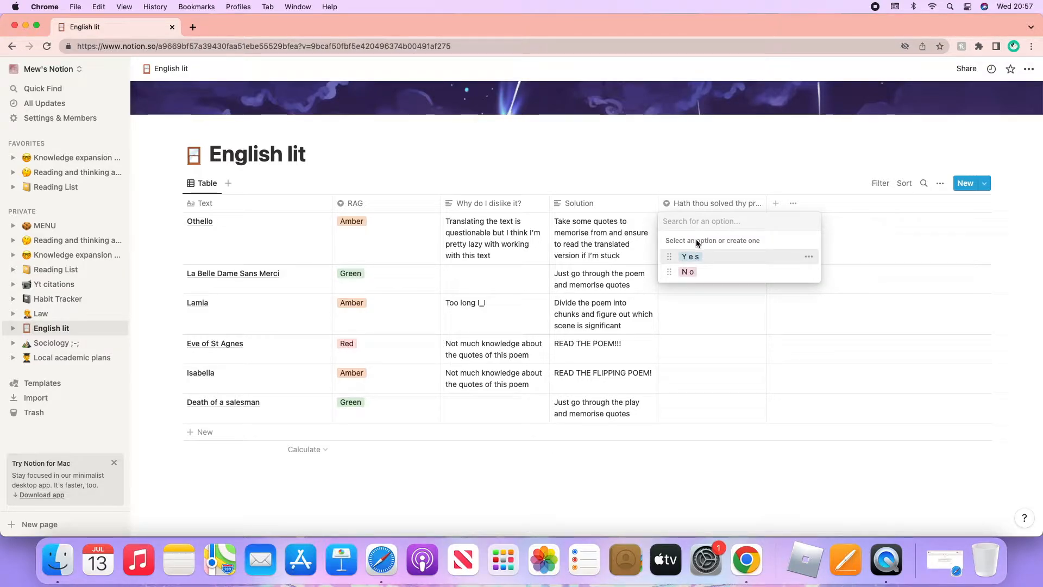
key(Escape)
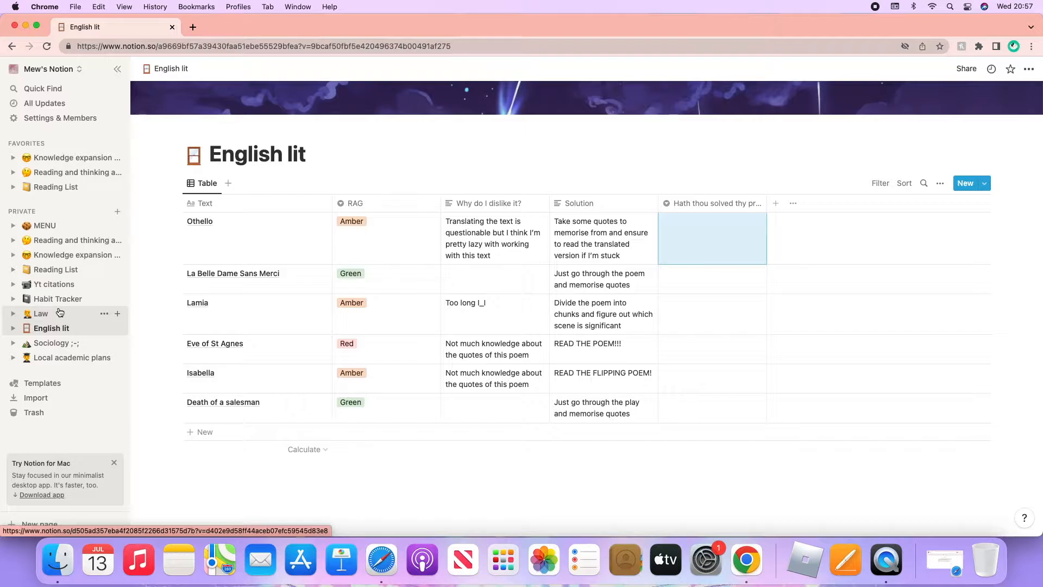
Step: Open the Sociology ;-; page
click(48, 343)
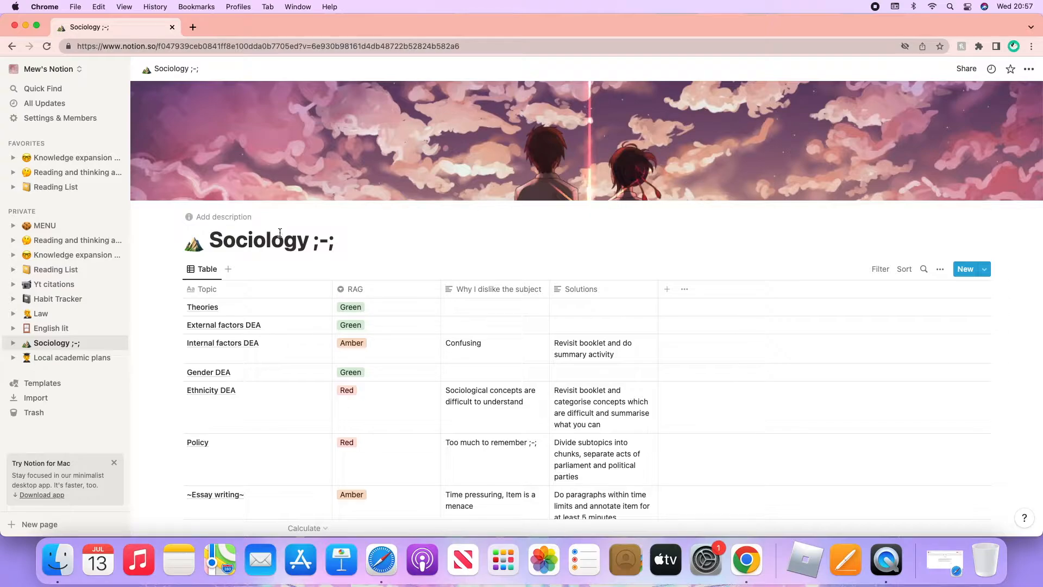
Step: Rename the "Why I dislike the subject" column of the Sociology table as "Why I dislike the topic"
scroll(406, 257, down, 3)
scroll(406, 256, down, 1)
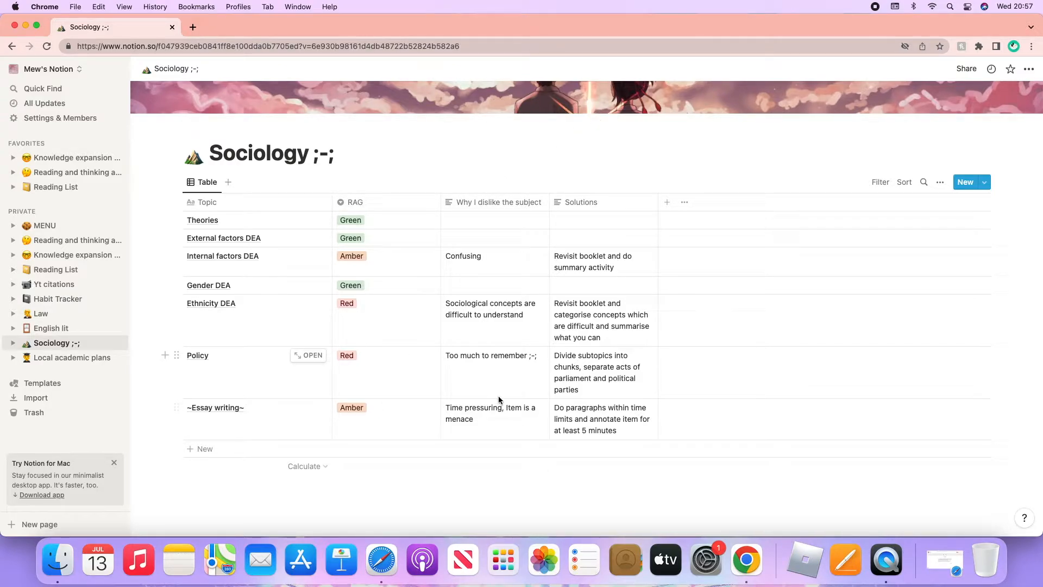
click(534, 203)
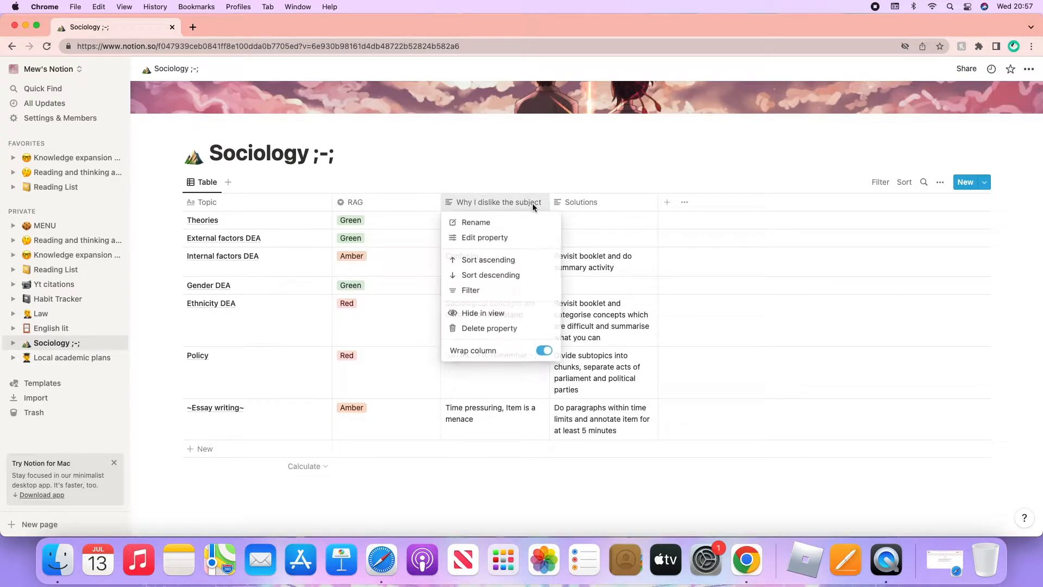
click(508, 223)
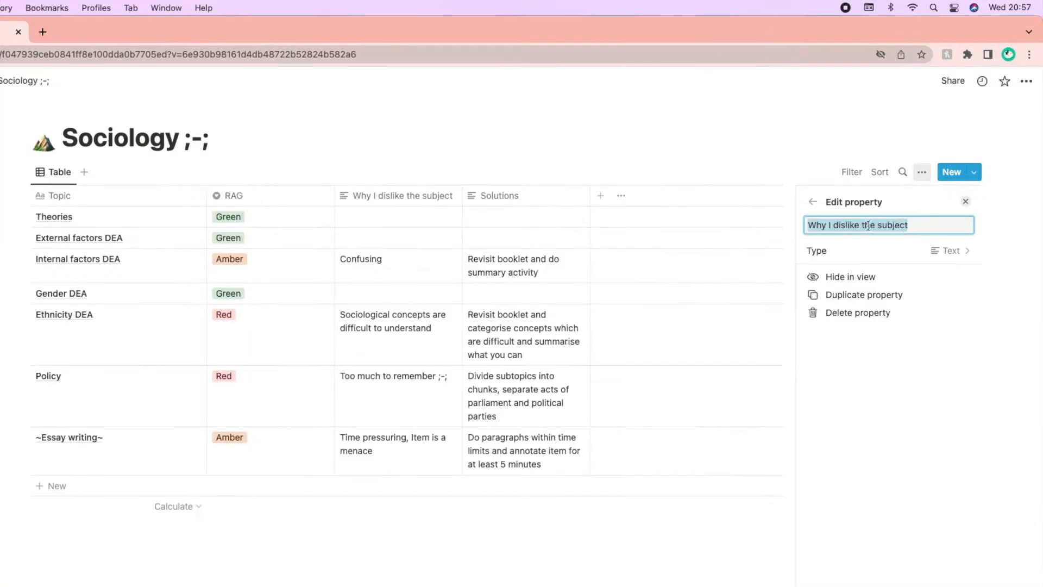
double_click(903, 190)
key(BackSpace)
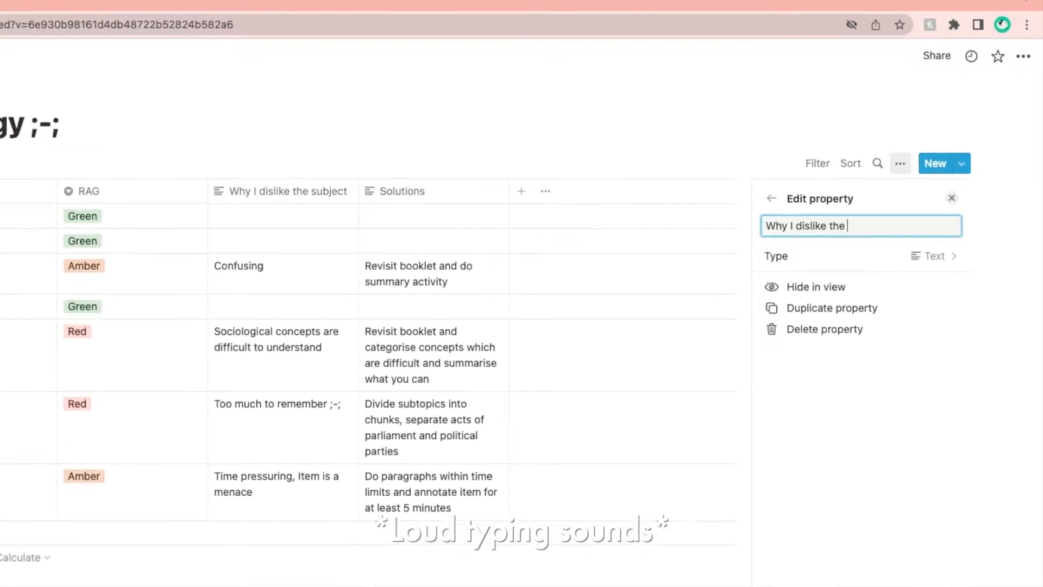
text(topic)
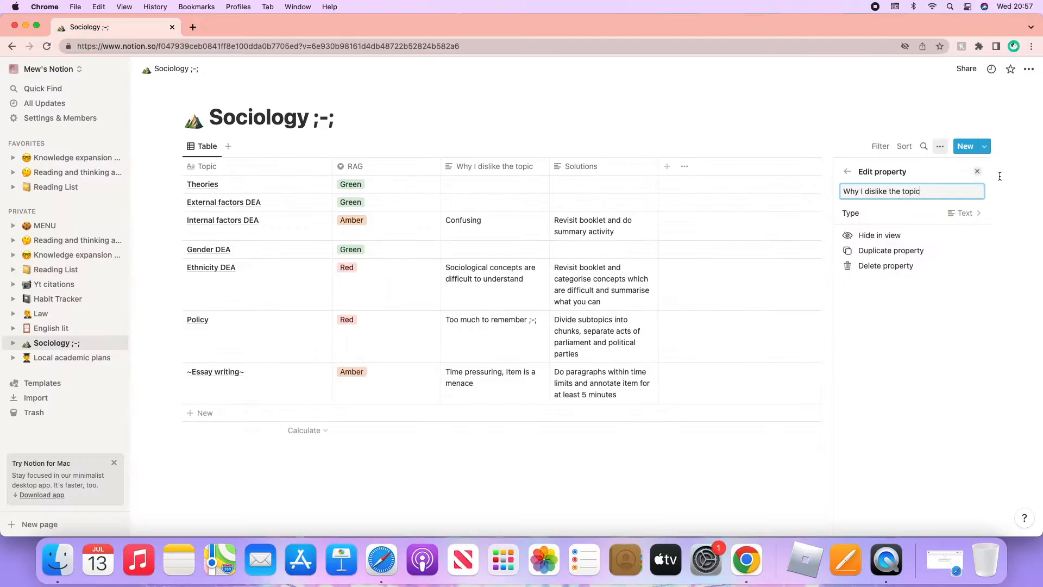
click(977, 172)
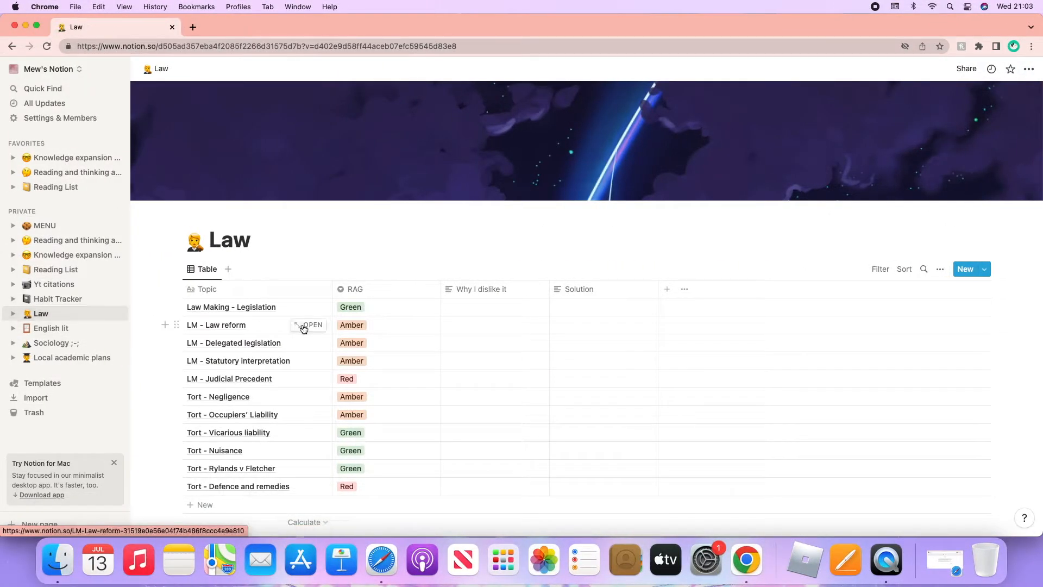
Step: Open the Habit Tracker page and its 21/2/22 entry
scroll(303, 328, down, 2)
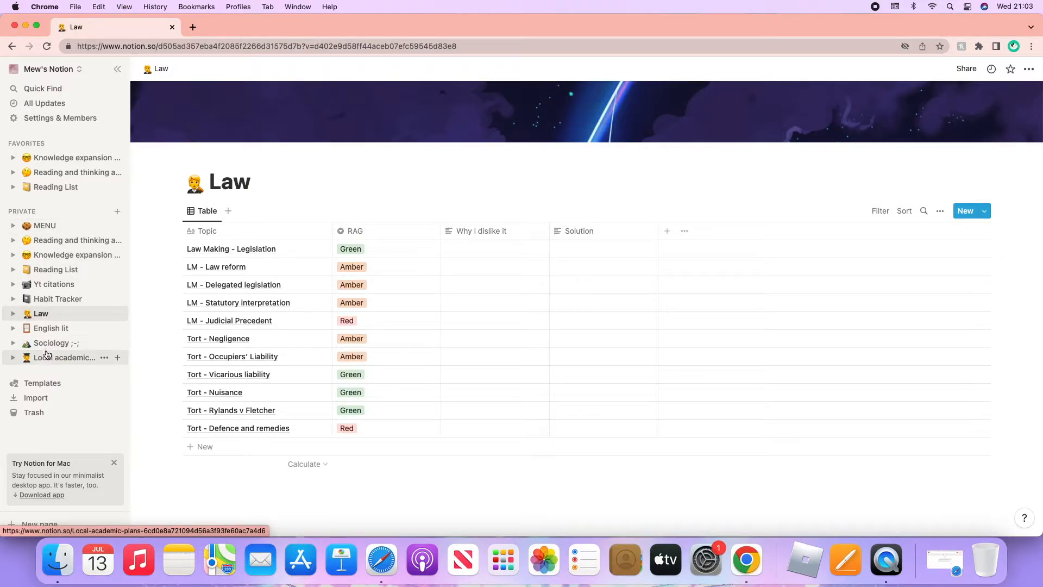
click(78, 300)
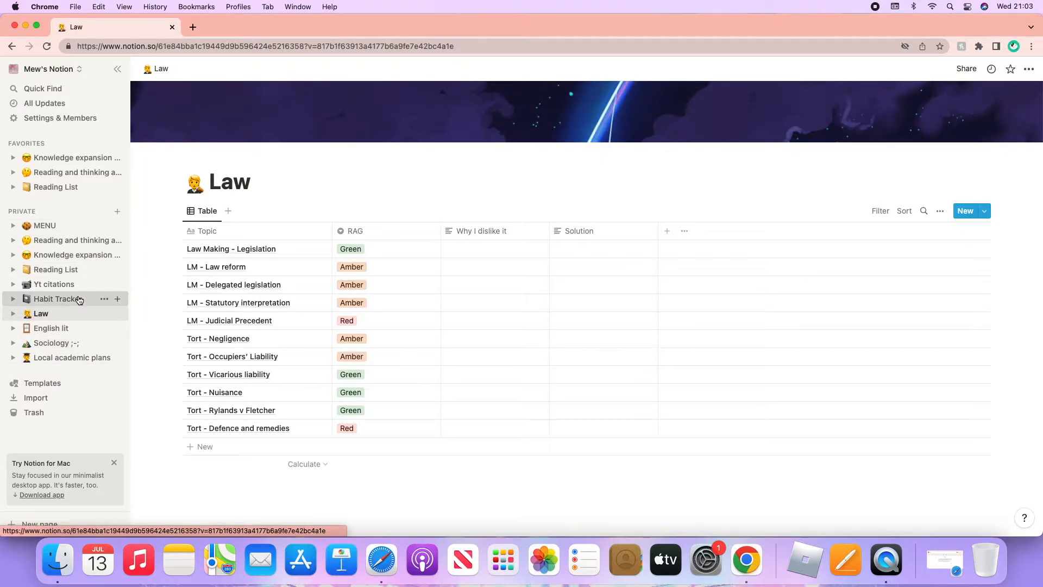
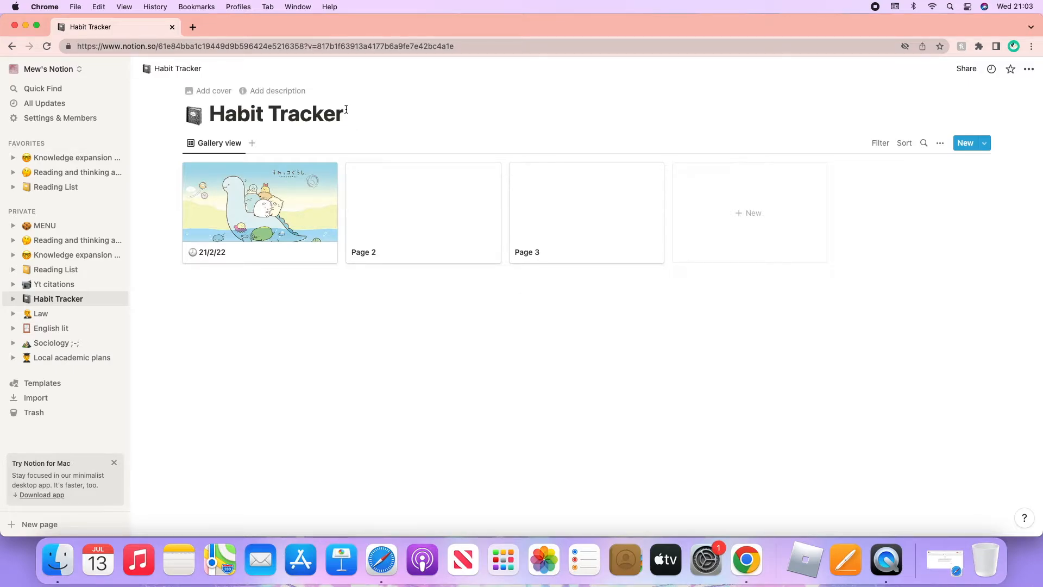
double_click(336, 113)
click(346, 114)
click(266, 226)
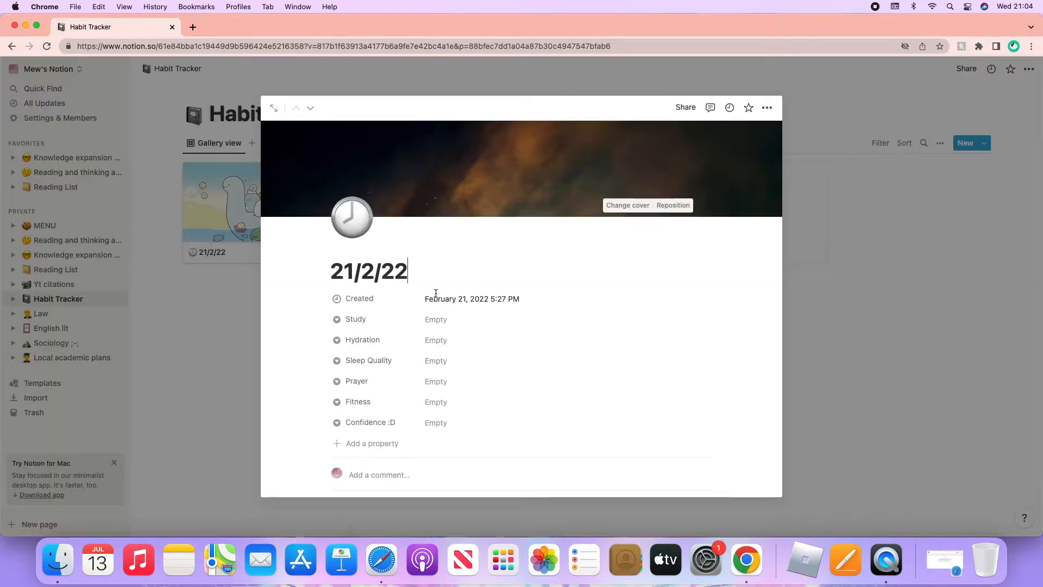
Step: View the star-rating options of the Study and Sleep Quality properties in the 21/2/22 entry and close the entry
click(451, 327)
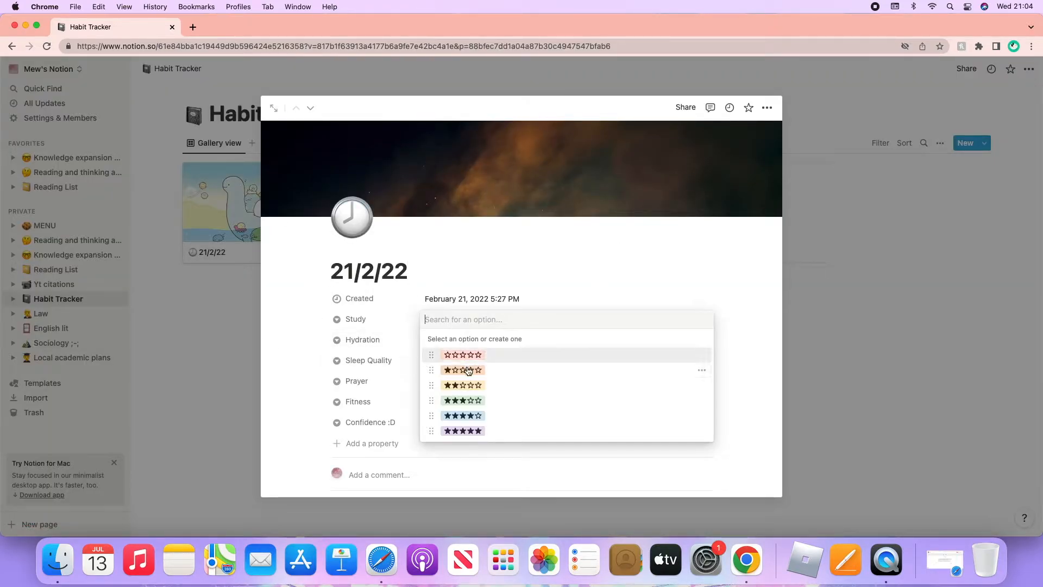
click(313, 327)
click(458, 361)
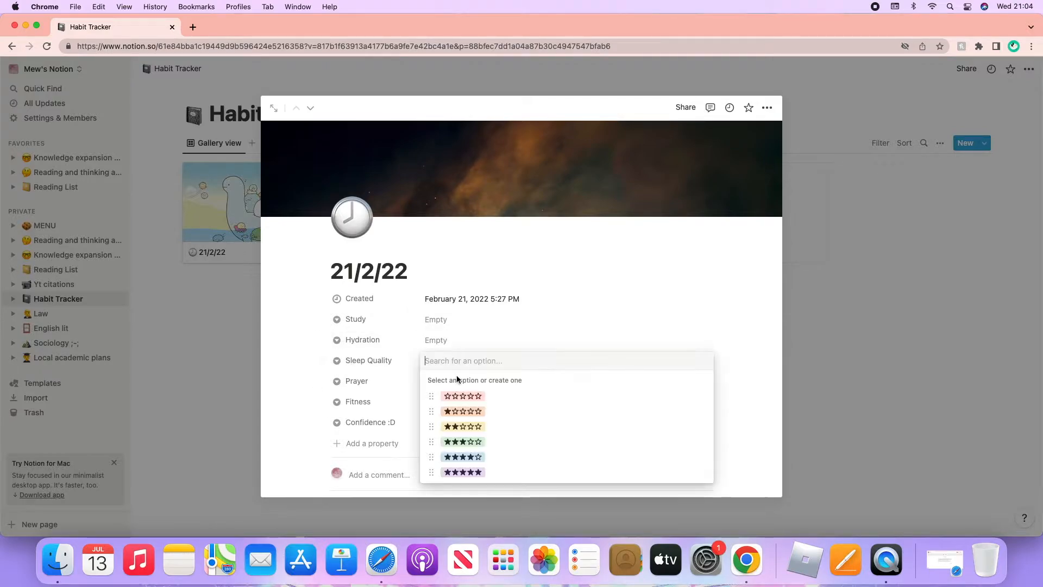
click(457, 411)
click(252, 331)
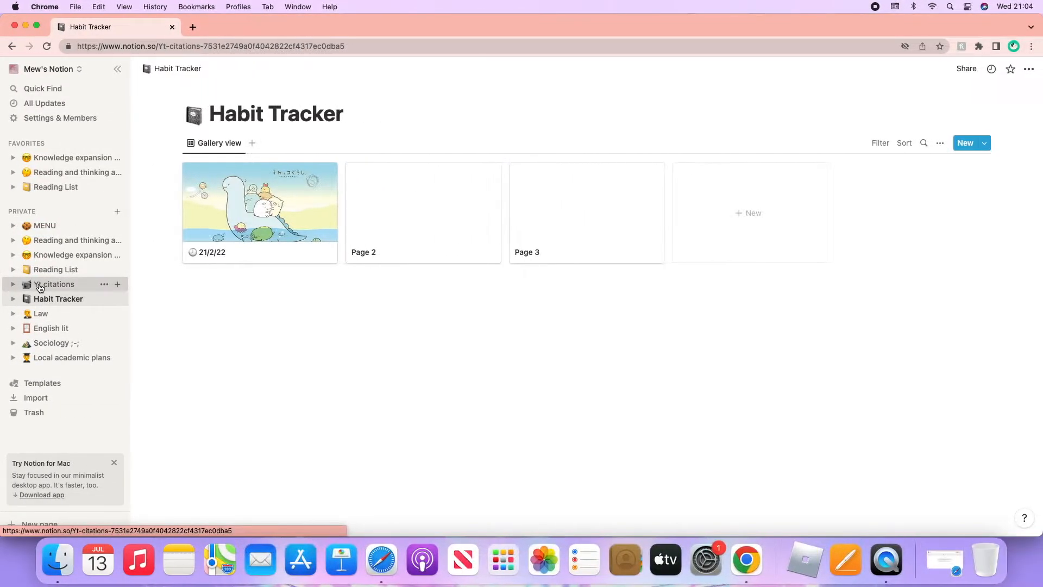
Step: Open the Yt citations page to view its saved links
click(39, 286)
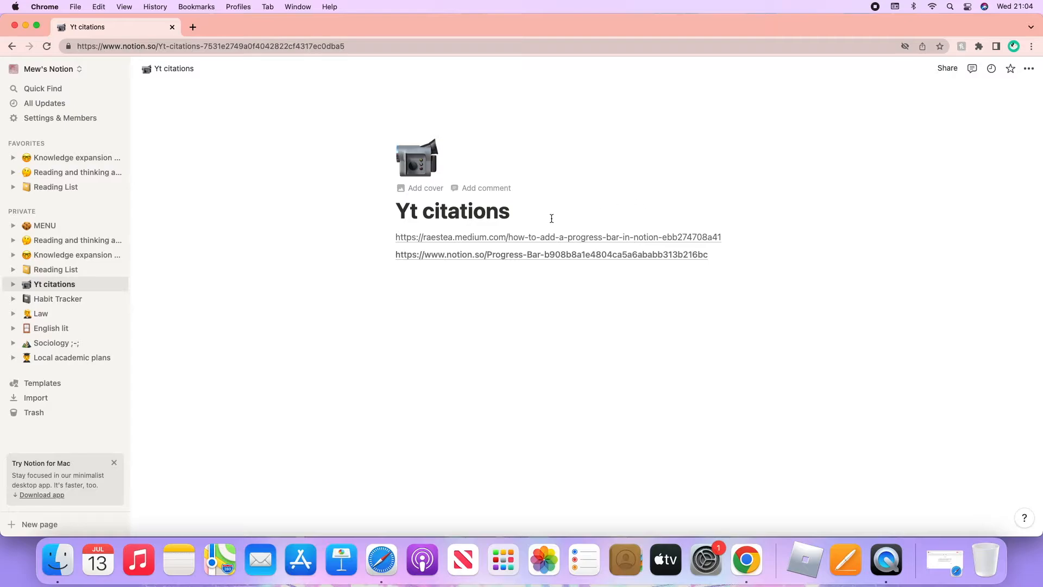
mouse_move(491, 253)
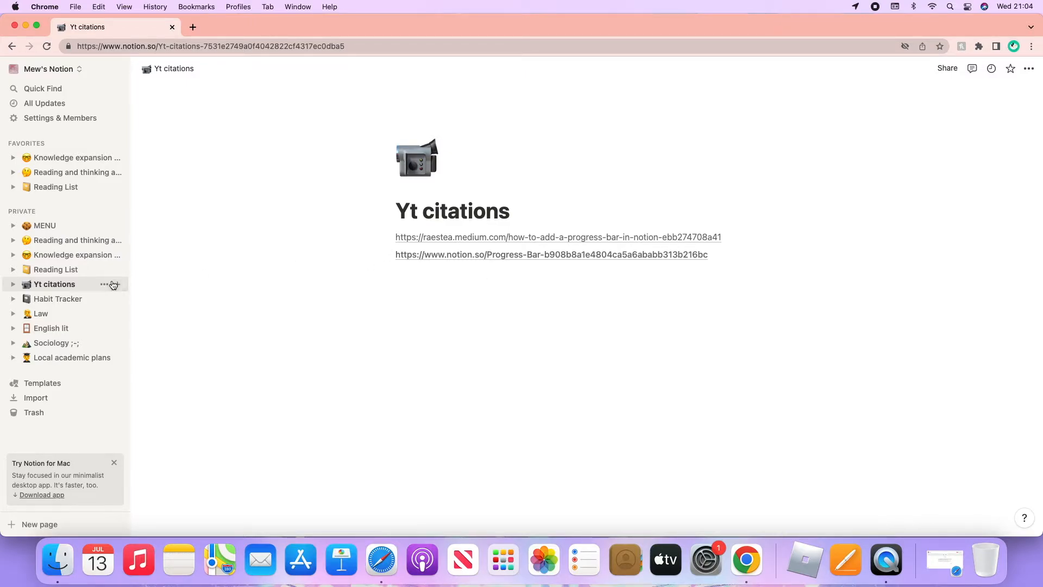
Step: Open the Reading List page and look over its Books table, book reviews and academic summaries
click(66, 270)
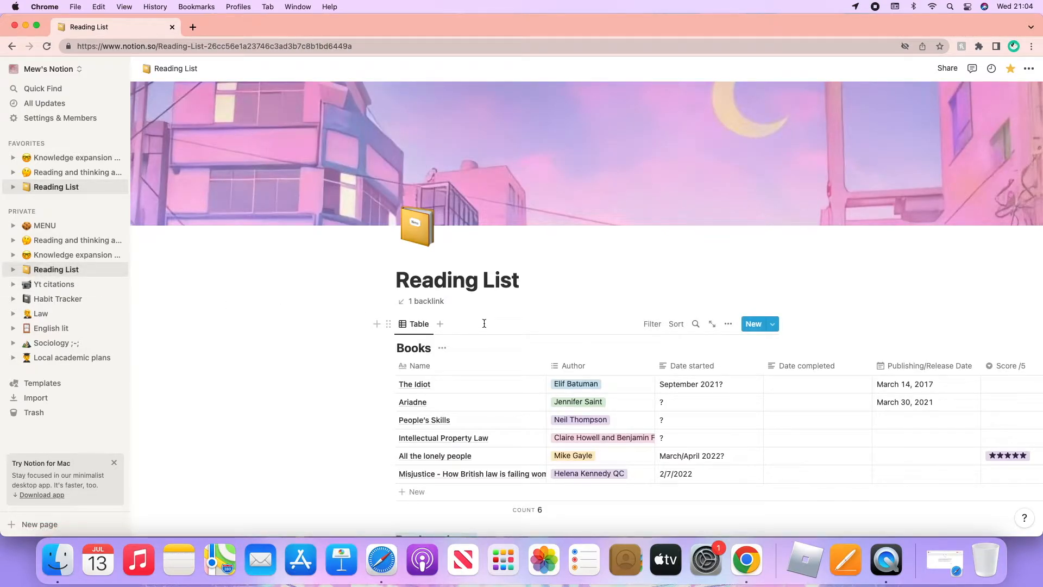
scroll(458, 386, down, 2)
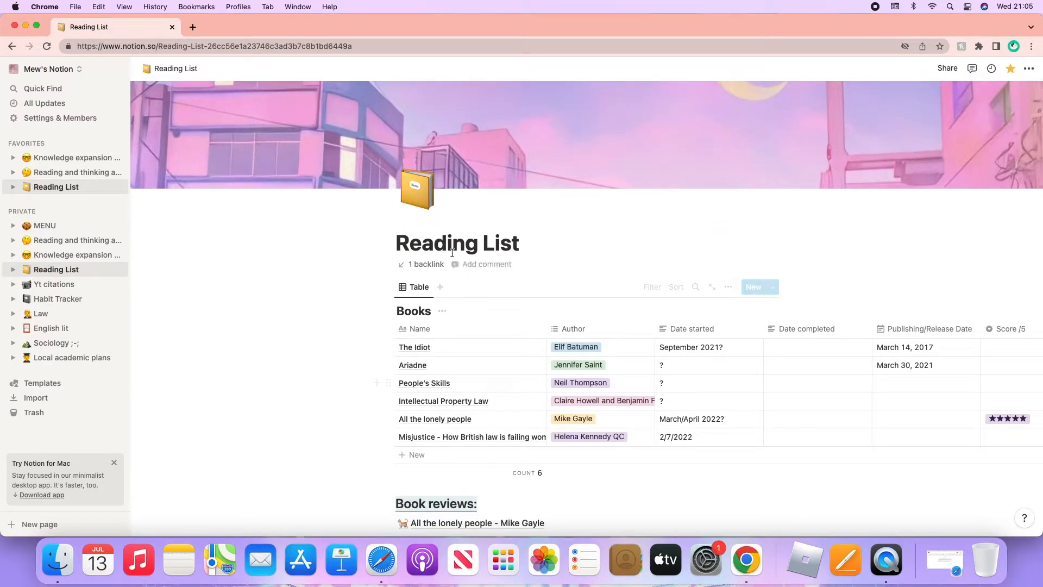
scroll(460, 231, down, 3)
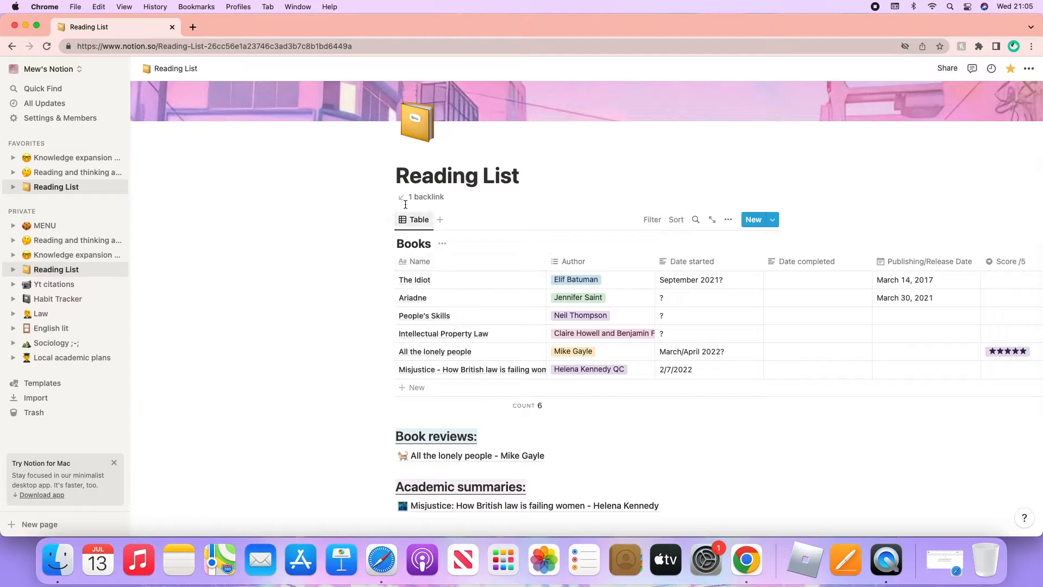
scroll(415, 286, down, 1)
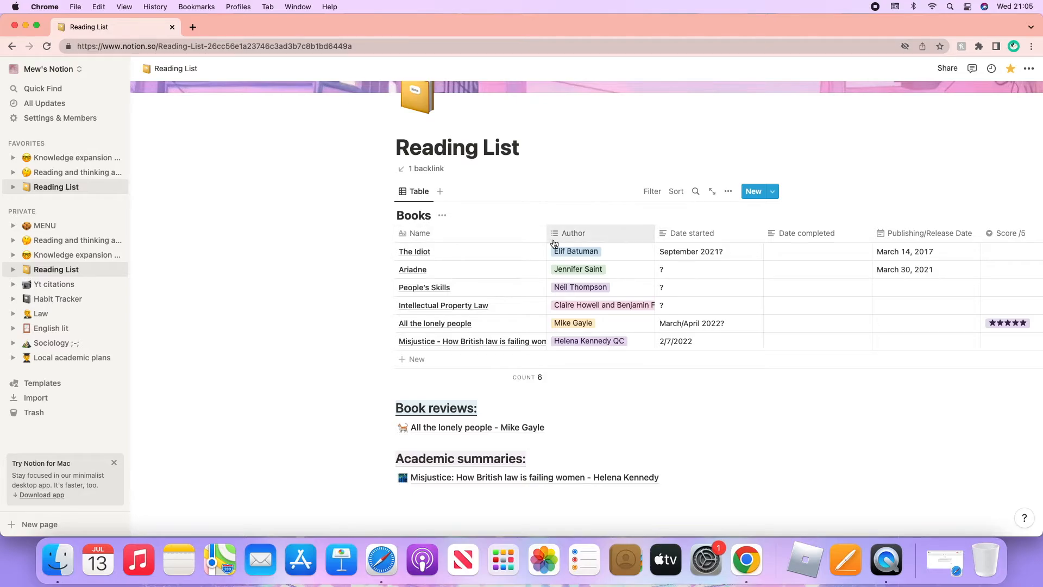
scroll(554, 243, down, 1)
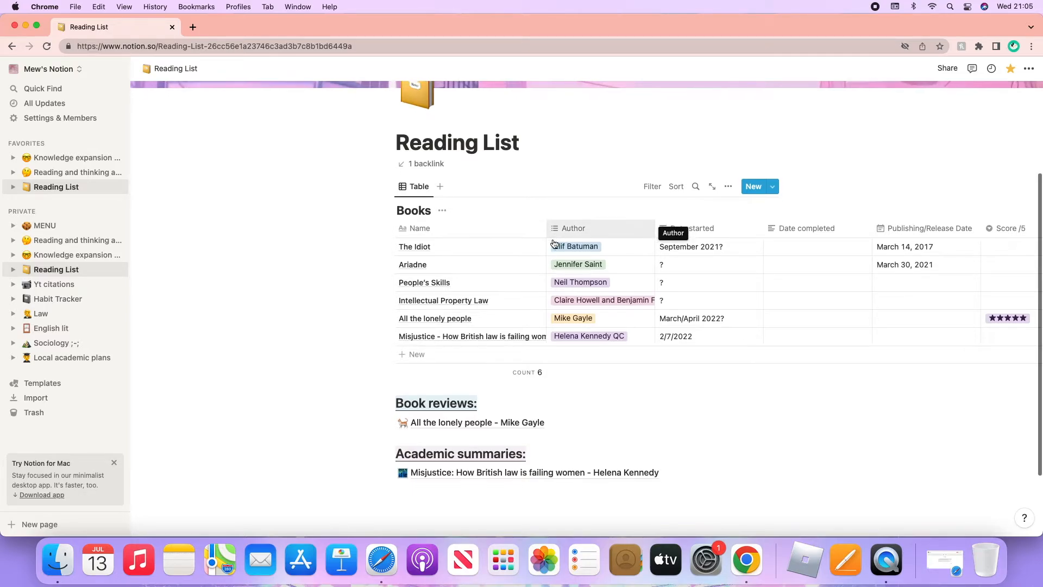
Step: Enter 11/7/2022 as the Date completed for "All the lonely people" in the Books table
scroll(534, 253, right, 5)
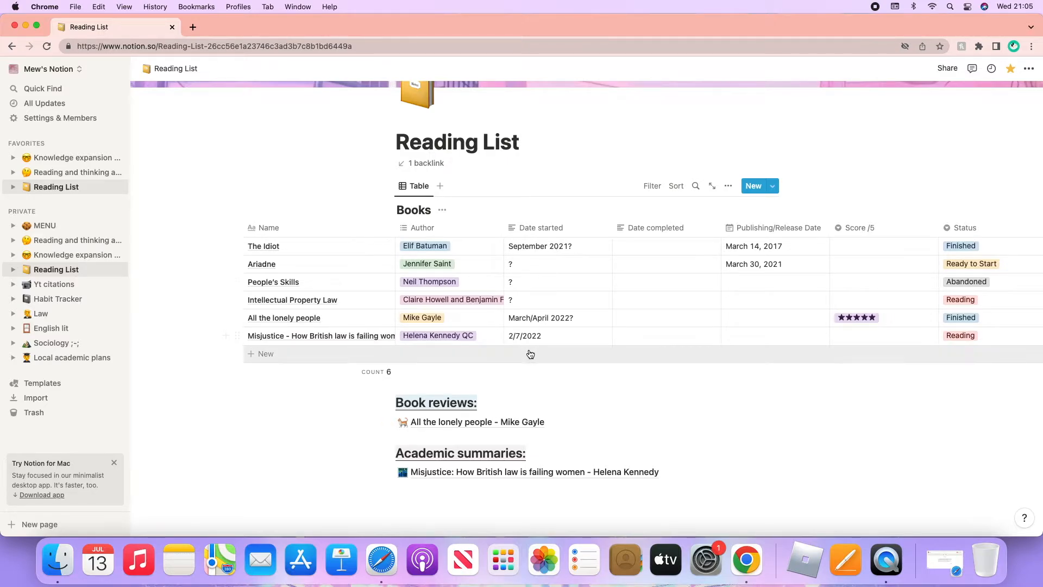
click(664, 318)
text(11/)
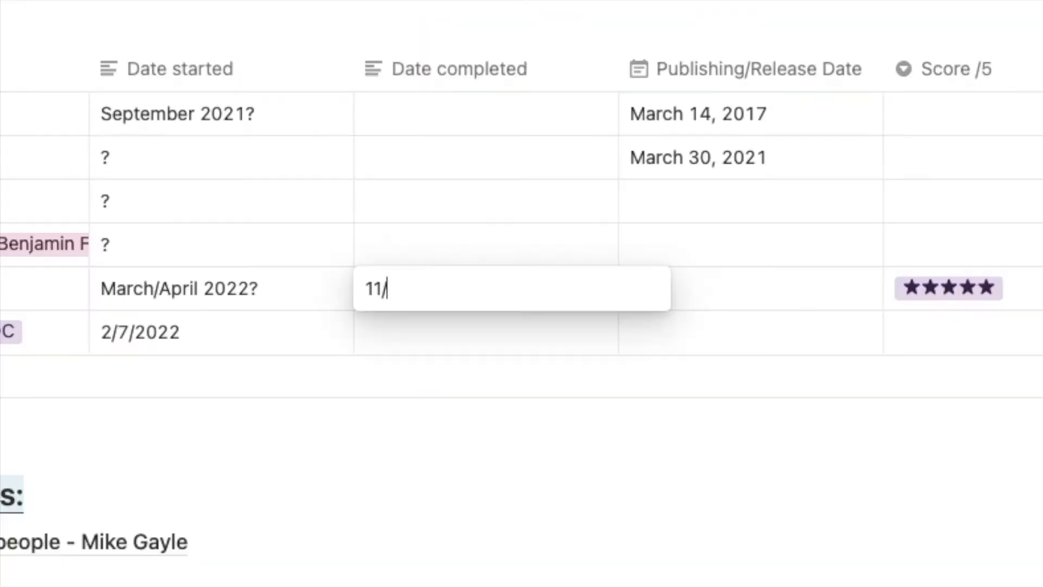
text(7/2022)
key(Return)
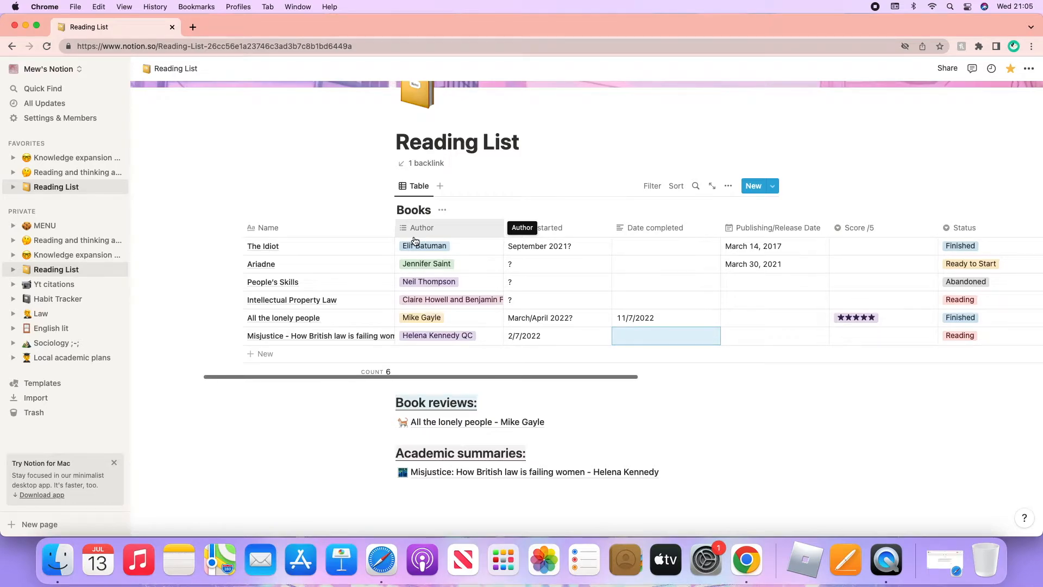
Step: Look through the Publishing/Release Date, Score /5, Status, Summary and Type columns of the Books table
scroll(414, 240, right, 3)
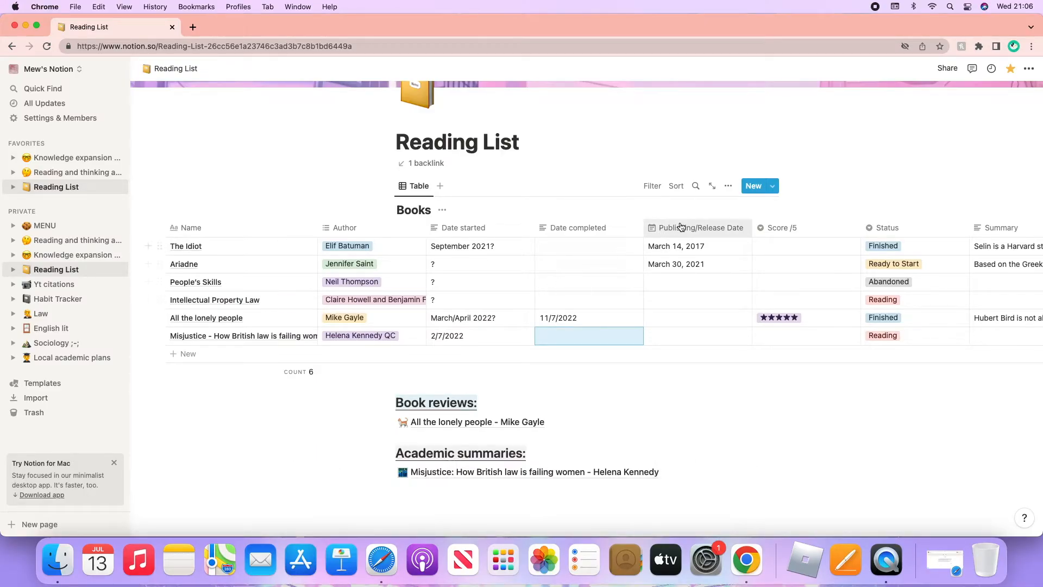
mouse_move(701, 228)
mouse_down()
mouse_move(711, 279)
mouse_move(696, 267)
mouse_move(700, 232)
mouse_move(717, 231)
mouse_move(698, 233)
mouse_up()
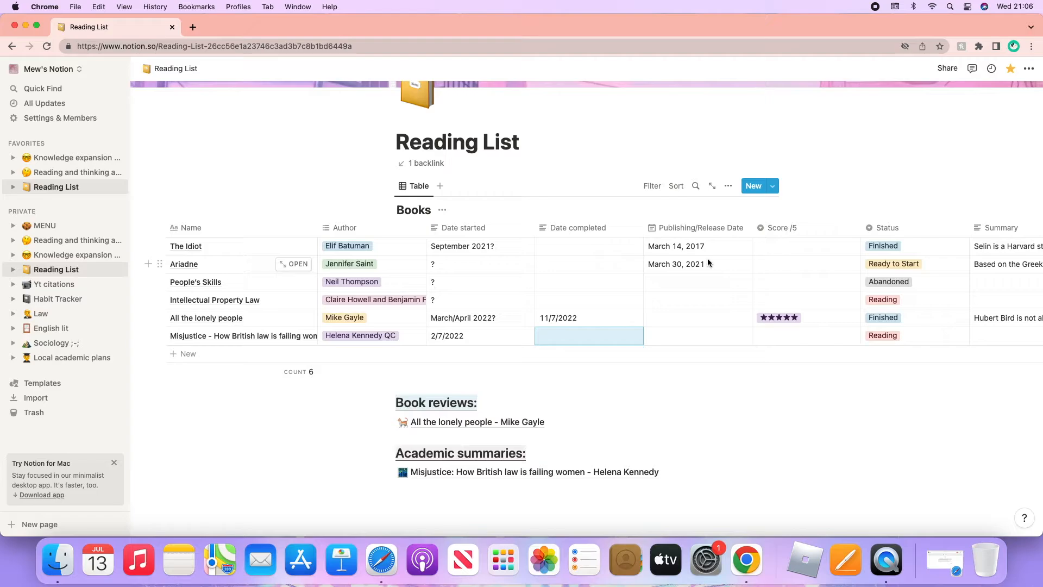
scroll(707, 258, right, 2)
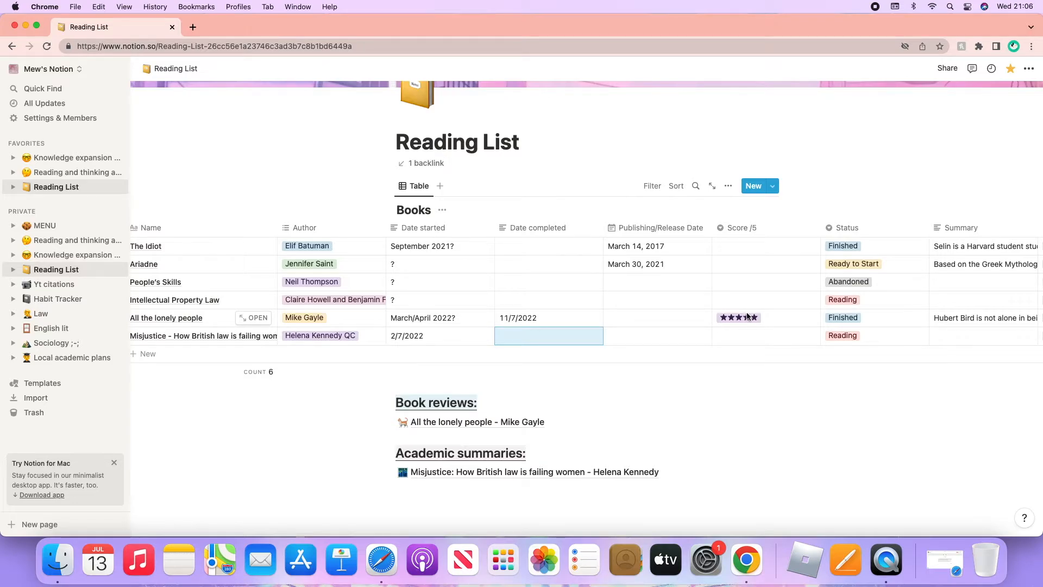
scroll(746, 315, right, 1)
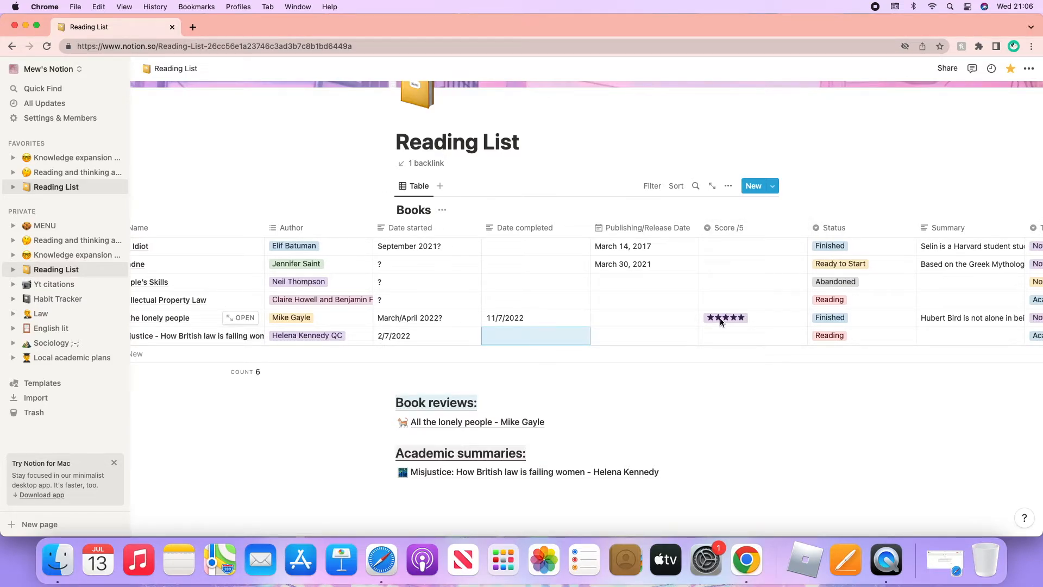
scroll(725, 318, left, 4)
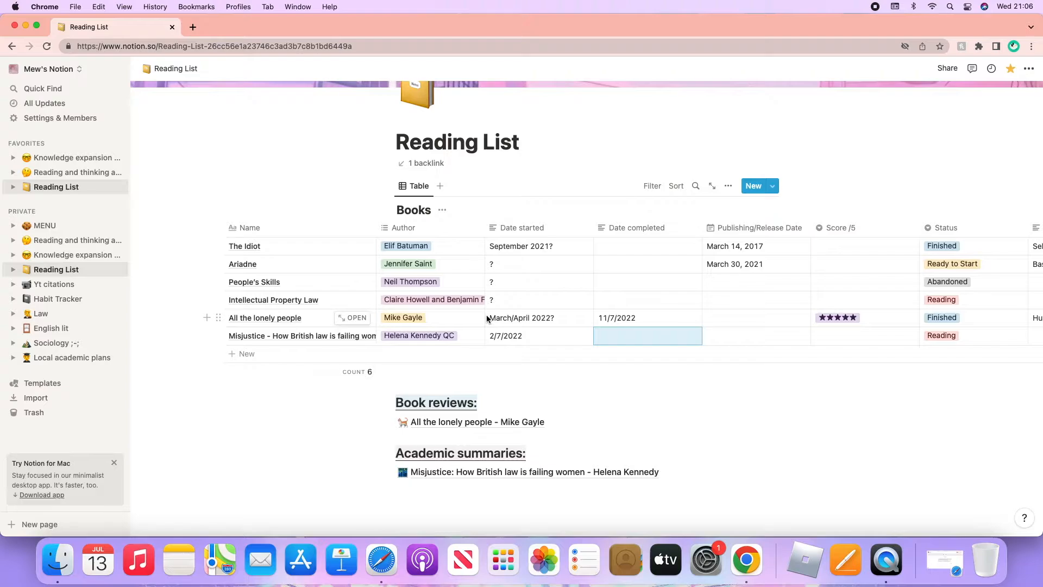
scroll(487, 318, right, 2)
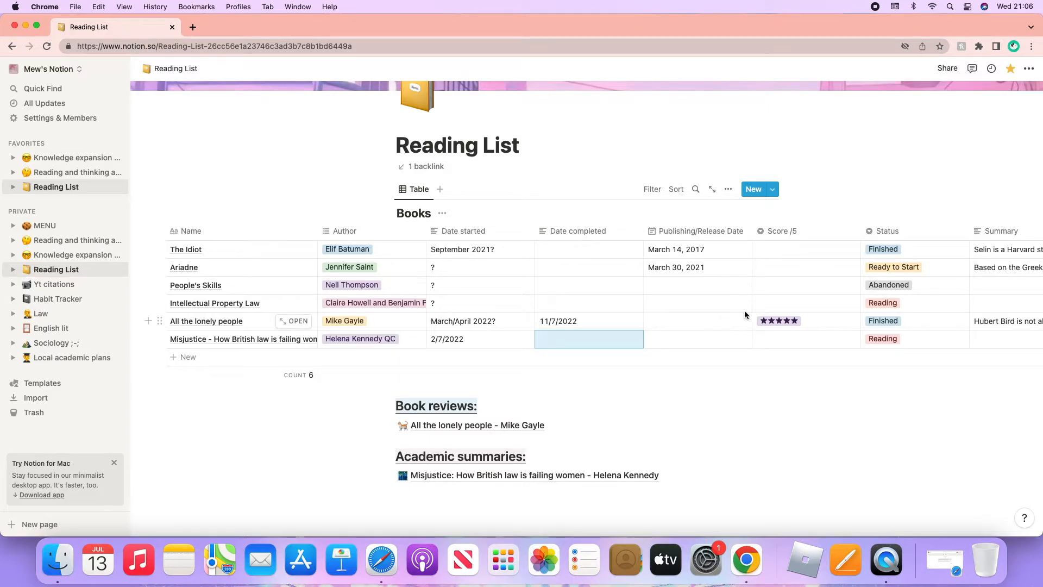
scroll(745, 312, right, 4)
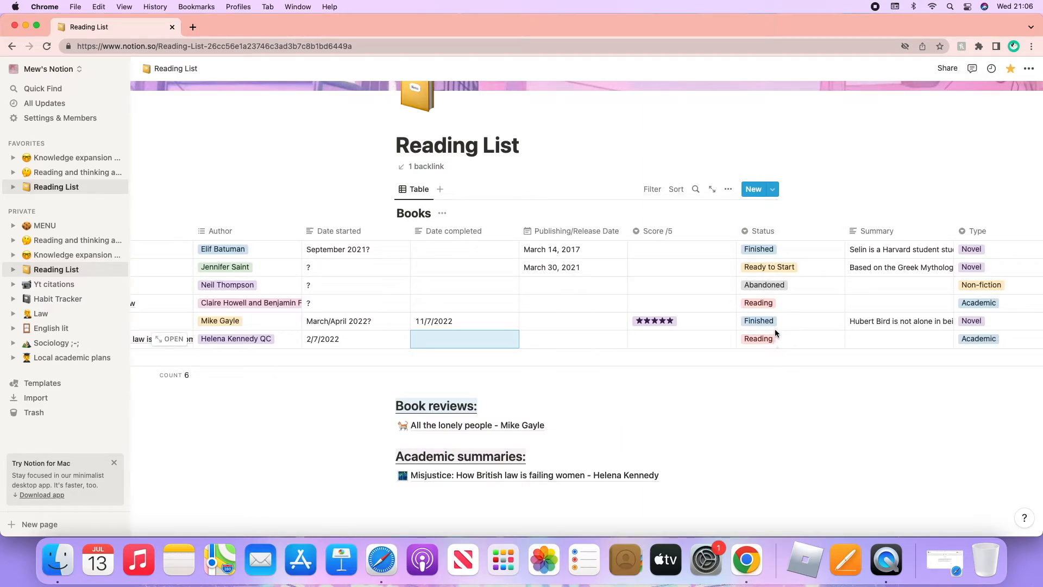
Step: Set the Score /5 of "The Idiot" to three stars in the Books table
scroll(767, 248, right, 1)
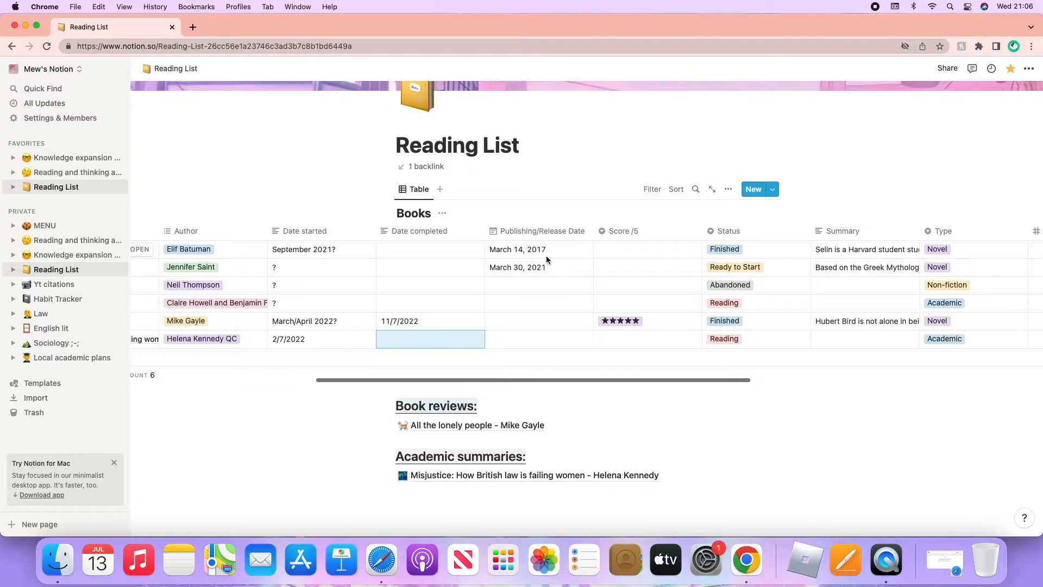
click(650, 247)
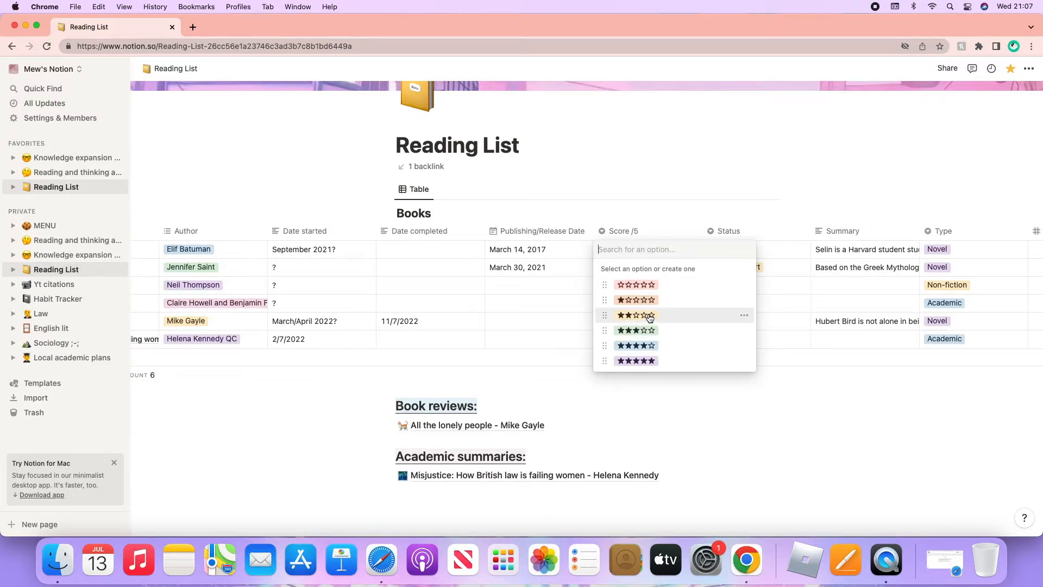
click(646, 331)
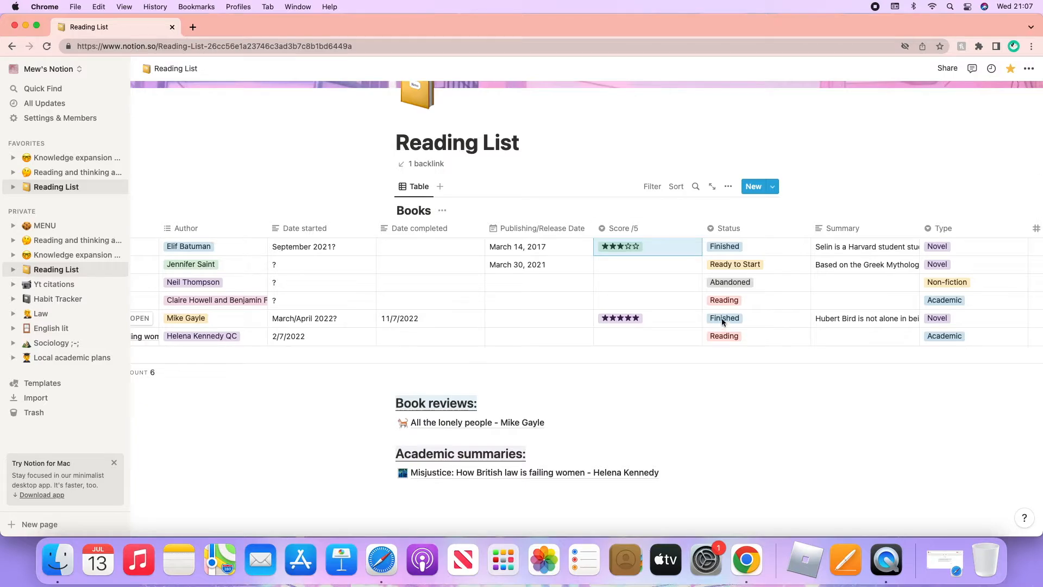
Step: Open the full Summary text of "All the lonely people" in the Books table for reading
scroll(741, 313, right, 2)
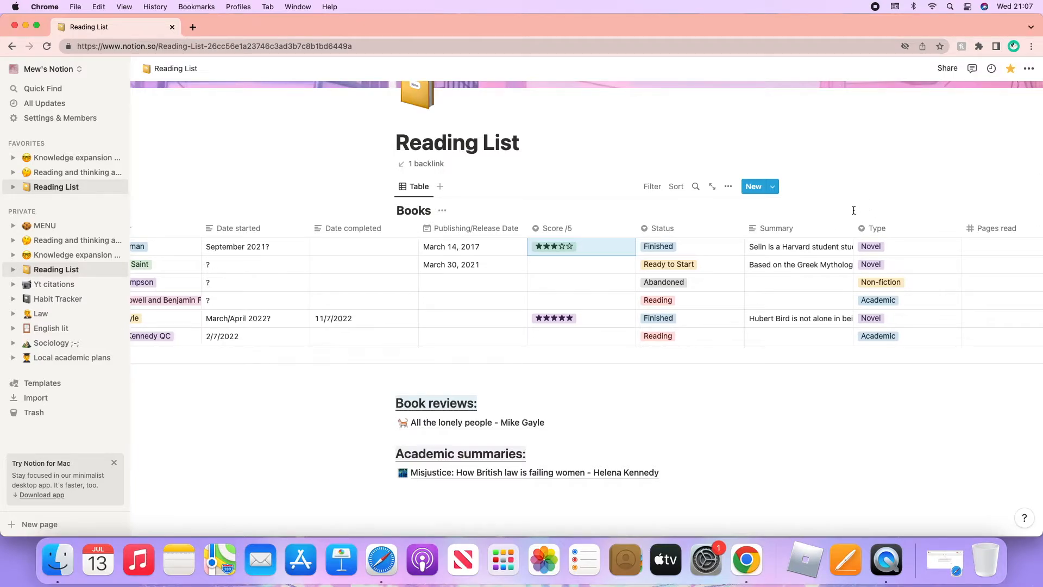
click(822, 323)
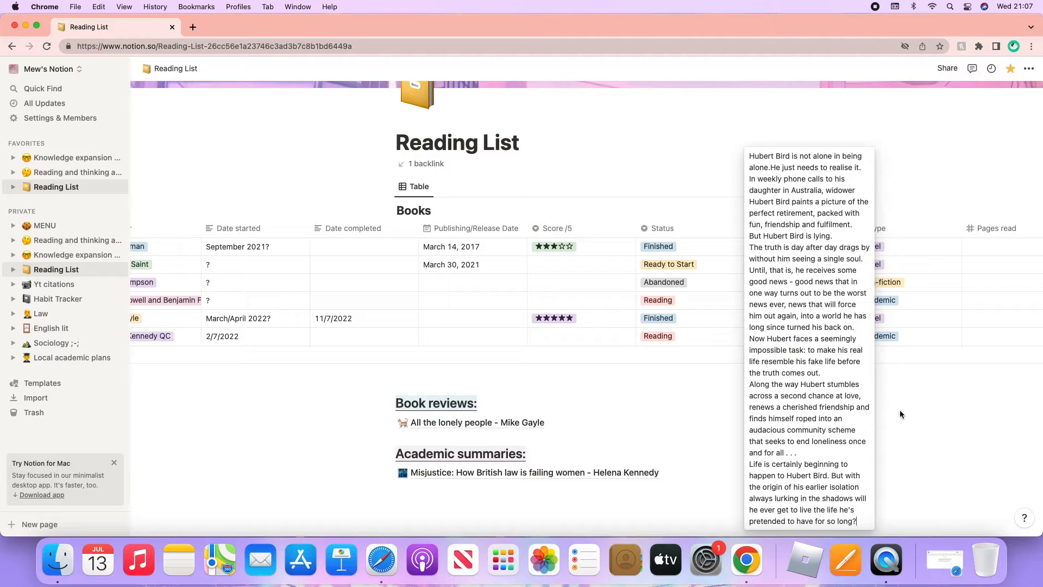
Step: Read the Summary texts in the second row and of "The Idiot", and view the Books table's page count and Percentage Completed columns
click(928, 415)
click(831, 274)
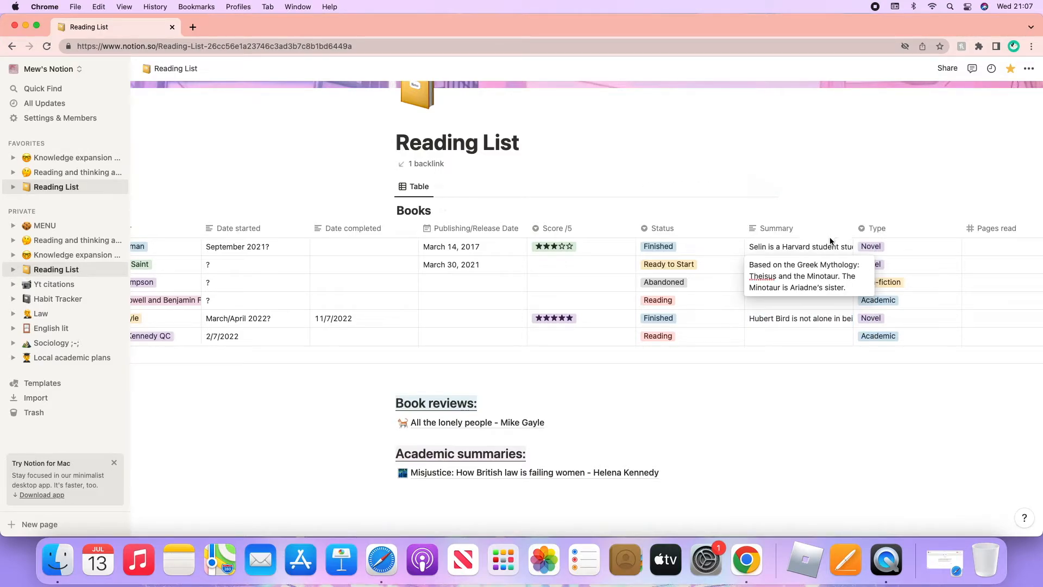
click(830, 241)
click(831, 239)
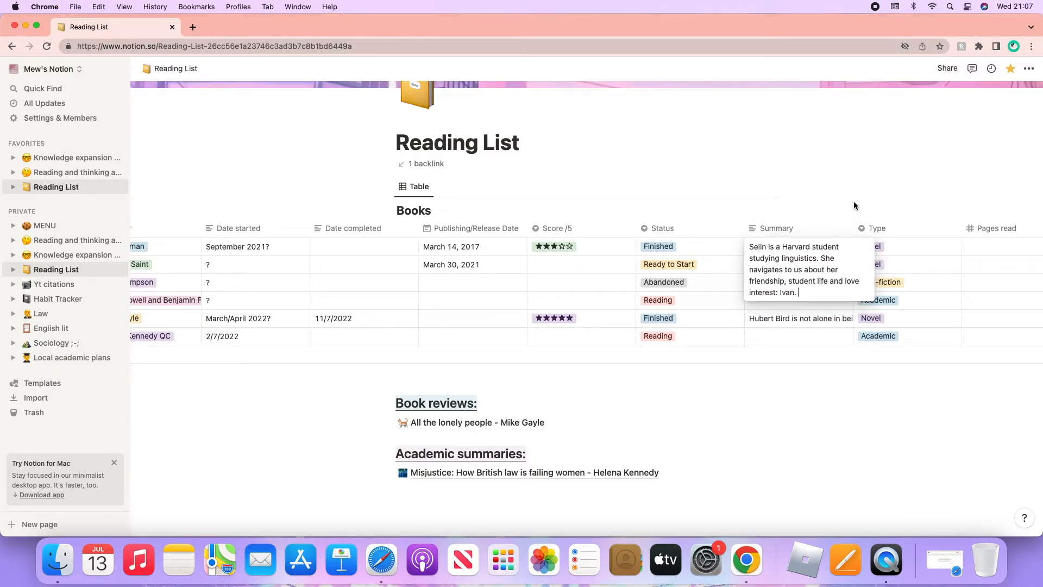
key(Escape)
scroll(843, 267, right, 3)
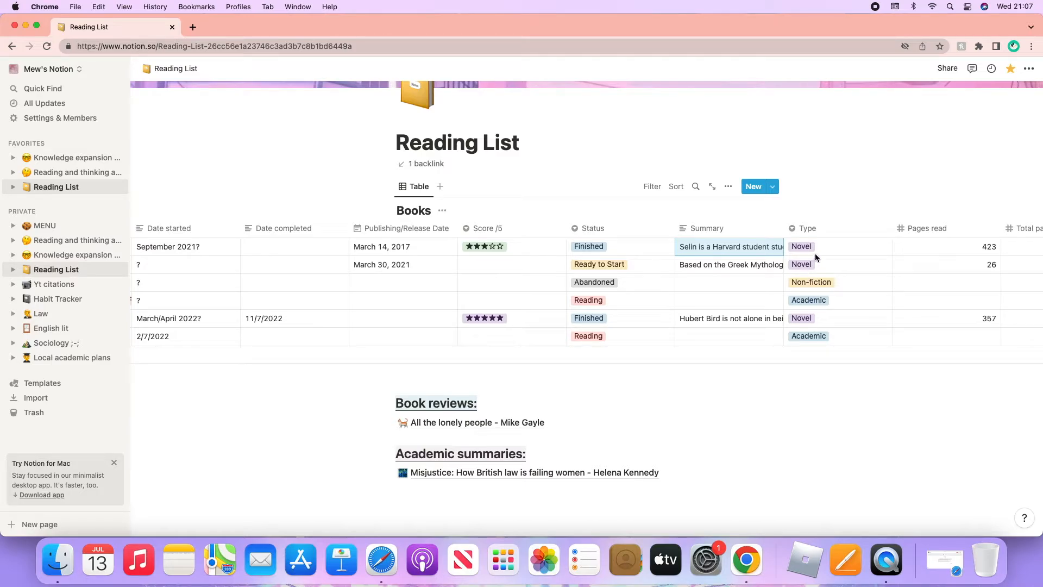
scroll(815, 253, right, 5)
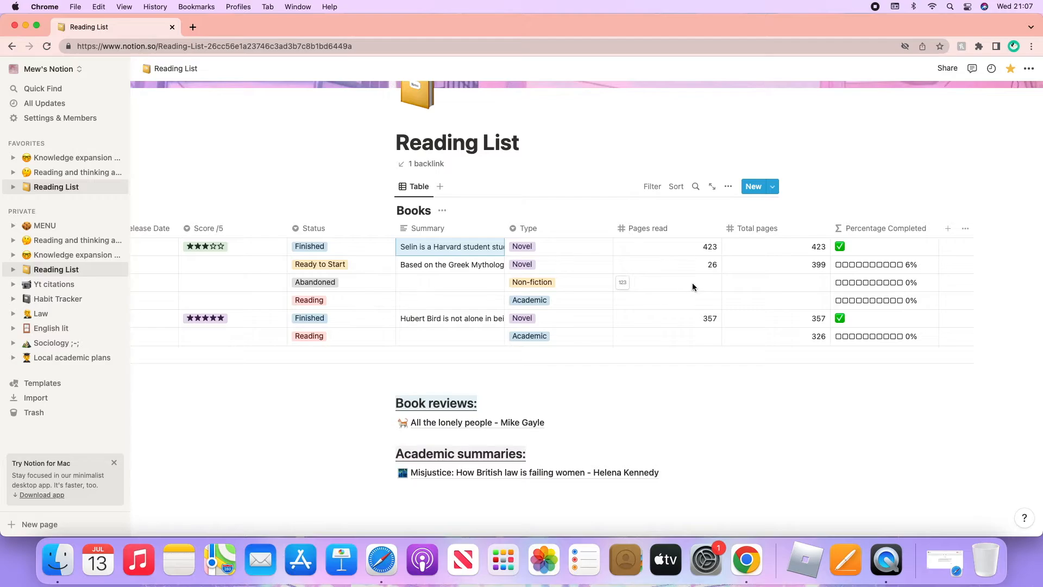
Step: Enter 300 as the Total pages of the abandoned Non-fiction book in the Books table
click(692, 283)
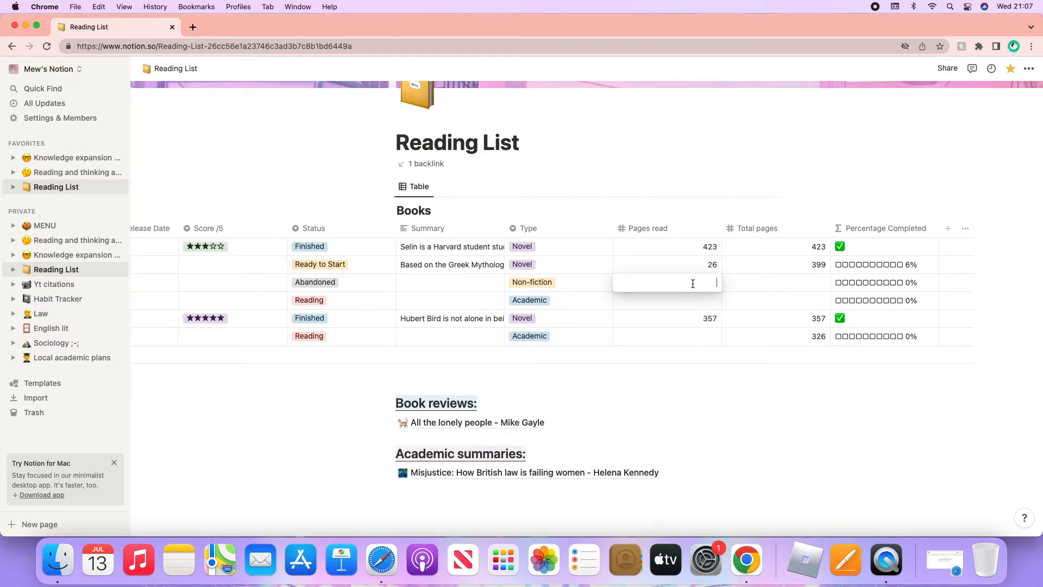
key(Escape)
click(771, 281)
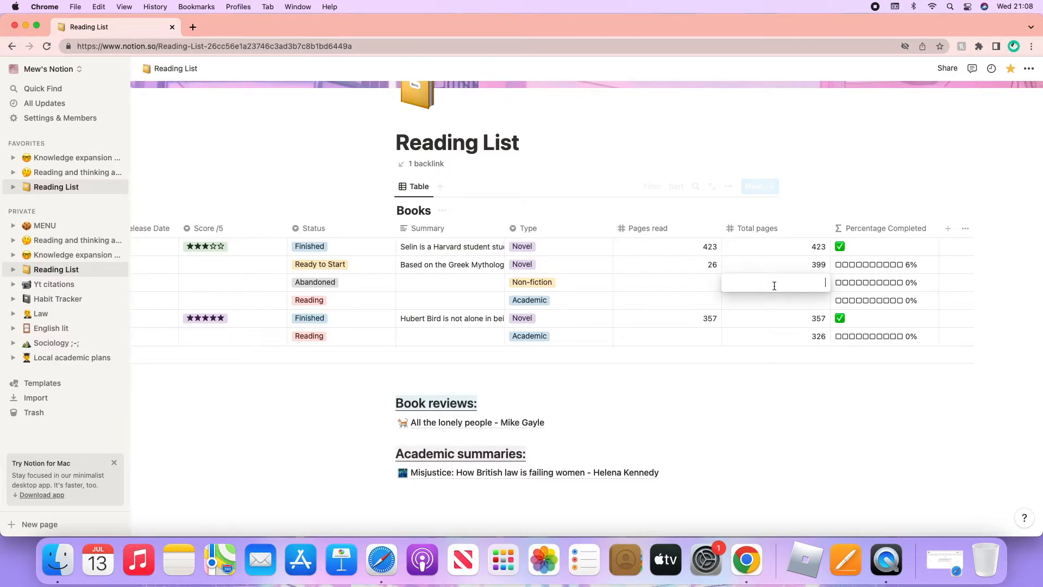
text(300)
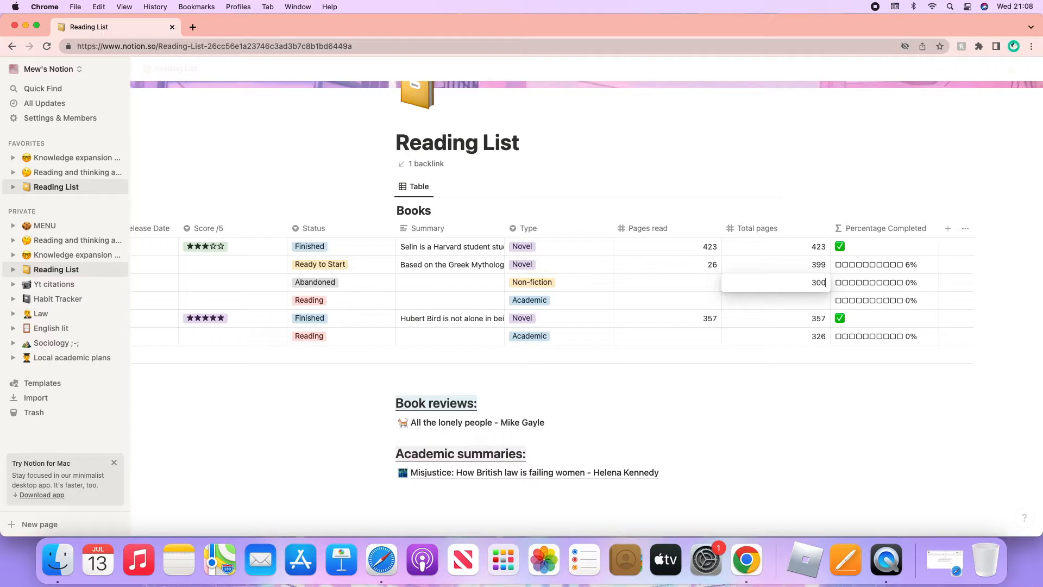
key(Return)
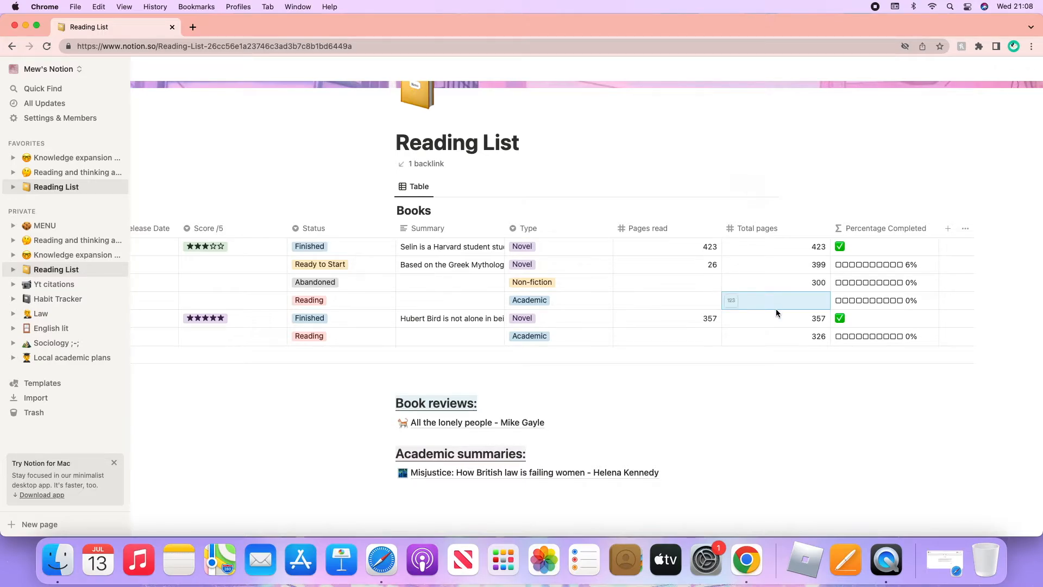
Step: Try 100 as the Pages read of the abandoned Non-fiction book, and clear the entry again
click(715, 282)
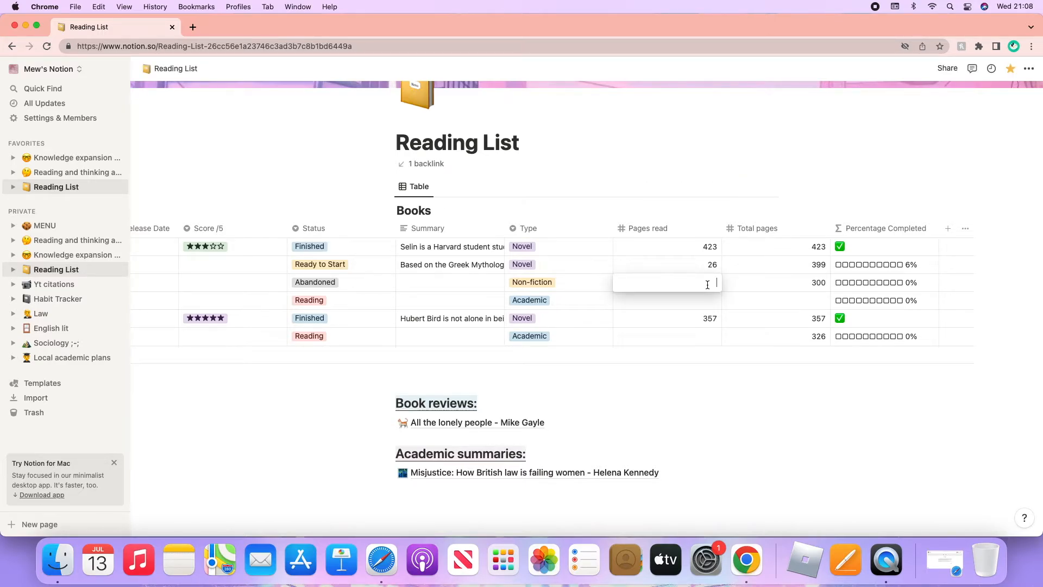
text(100)
key(BackSpace)
key(BackSpace)
key(BackSpace)
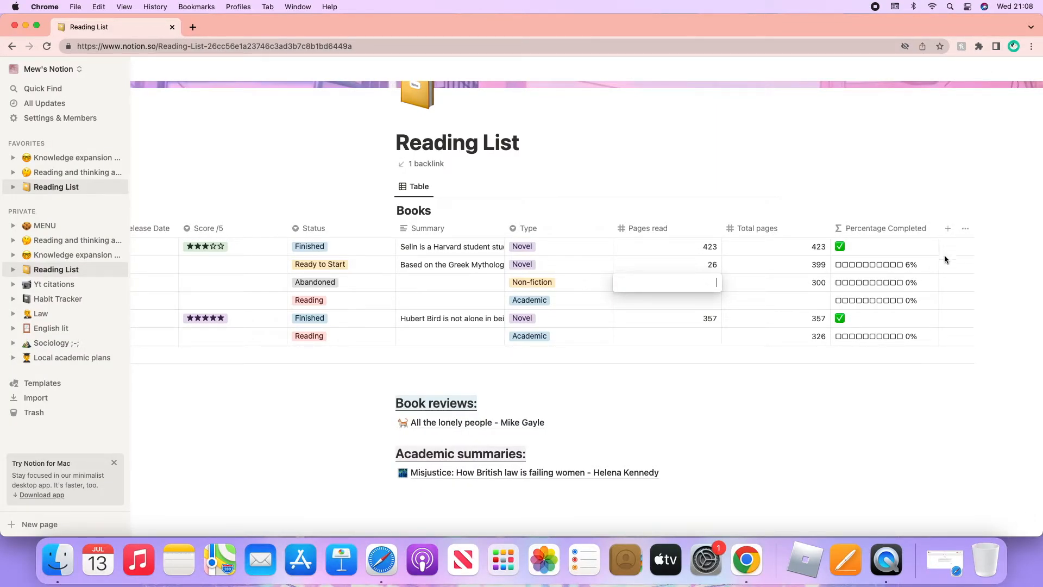
key(Escape)
Step: Clear the Total pages value of the abandoned Non-fiction book in the Books table
click(823, 282)
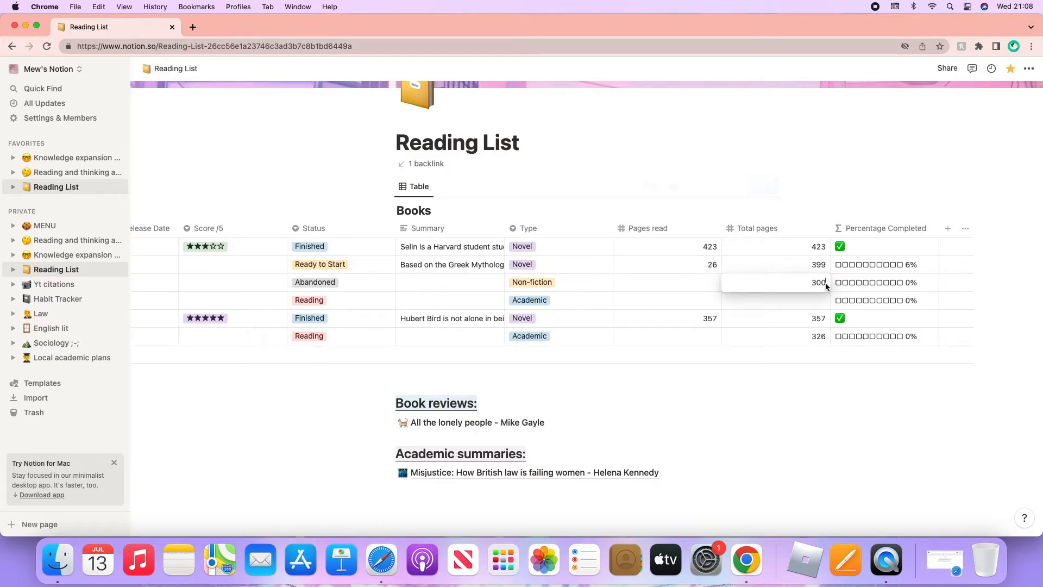
key(BackSpace)
key(BackSpace)
key(BackSpace)
key(Escape)
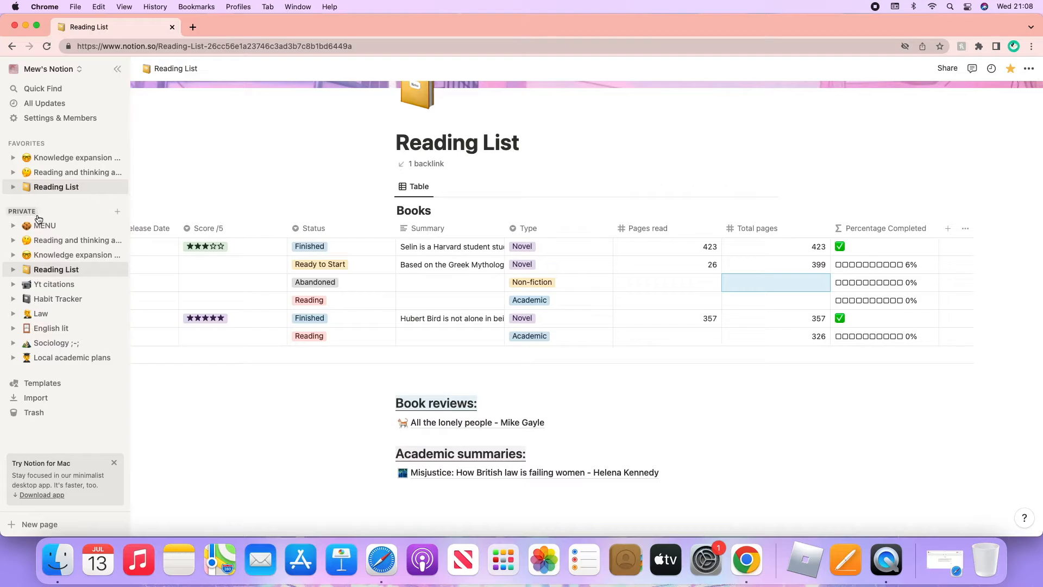
Step: Create a new private page titled "homework tracker" and continue into its empty body
click(120, 212)
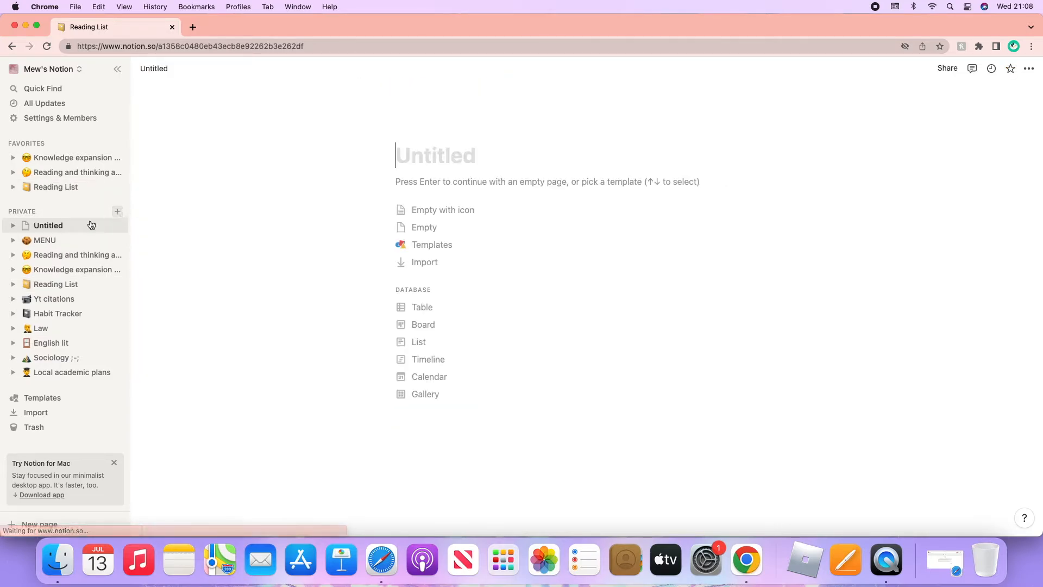
text(homeqwpor)
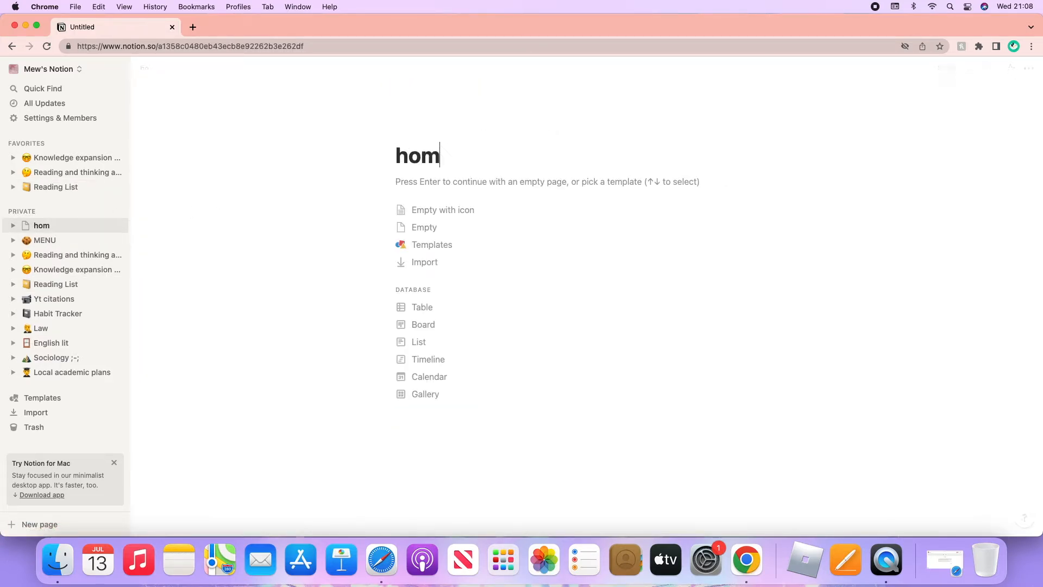
key(BackSpace)
key(BackSpace)
key(BackSpace)
key(BackSpace)
key(BackSpace)
text(w)
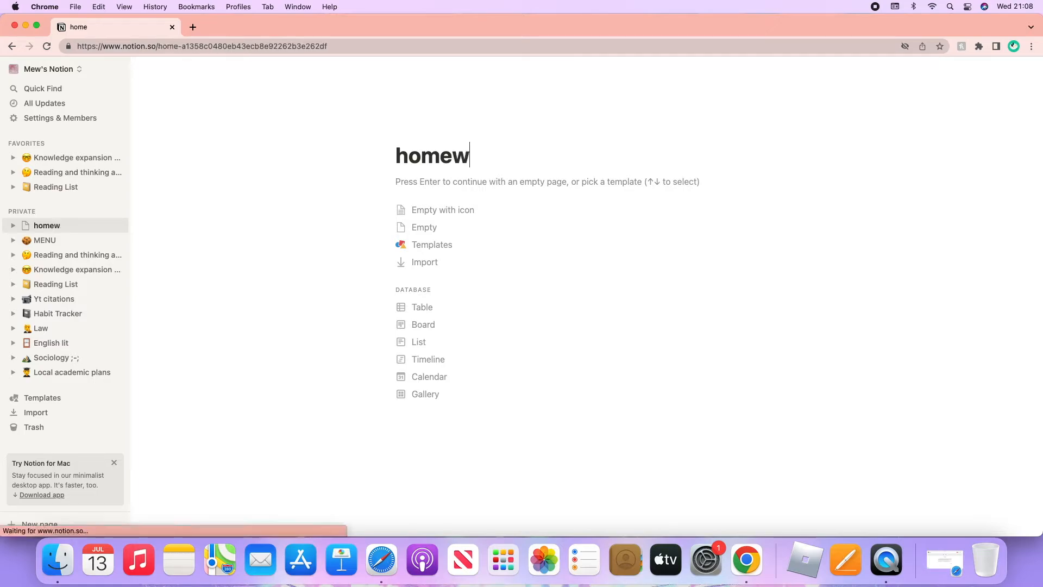
text(ork tracker)
key(Return)
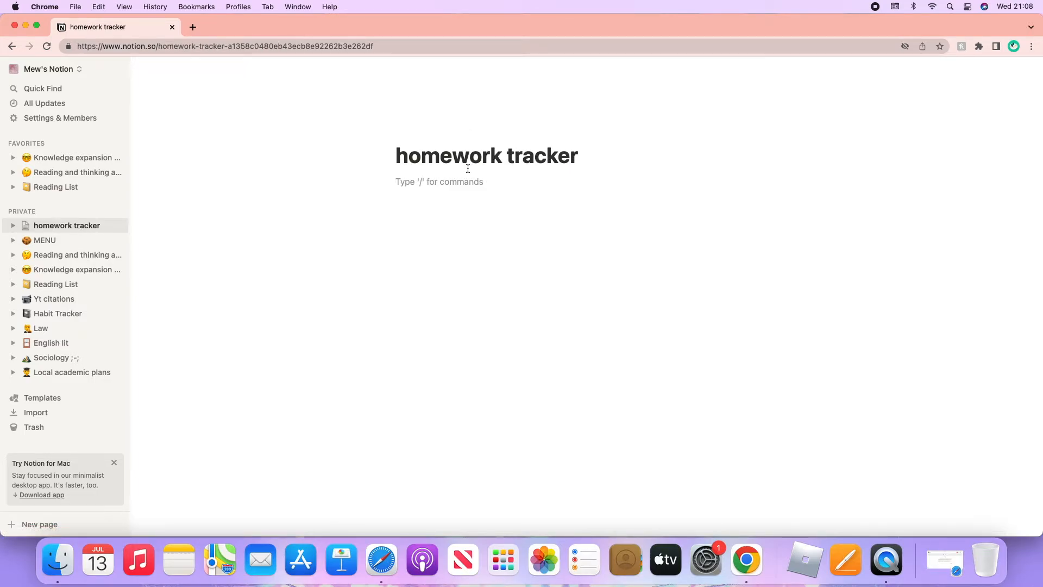
Step: Insert a table view based on a new database and title it "homework tasks"
text(/ta)
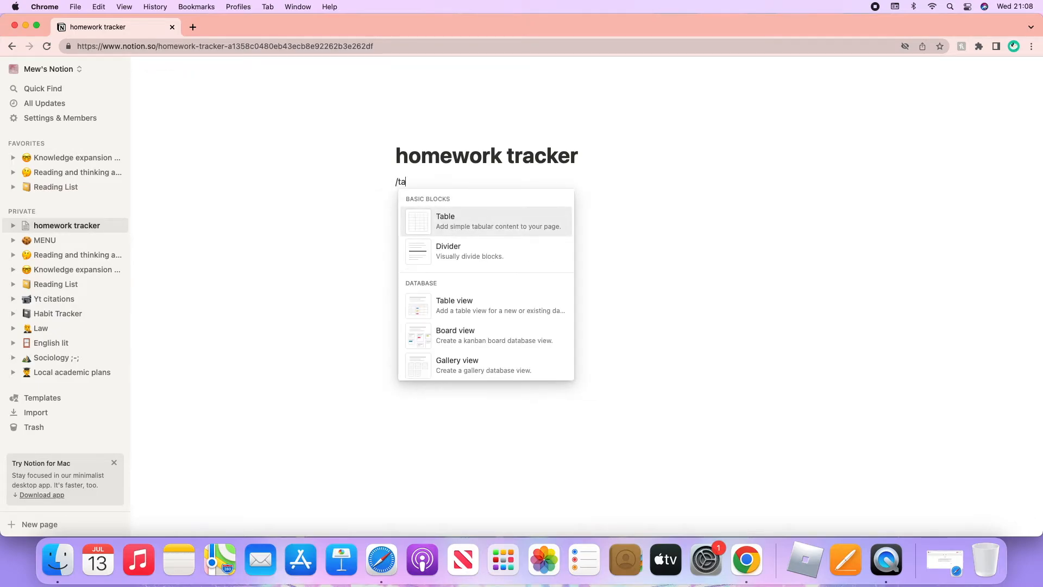
text(ble v)
click(459, 217)
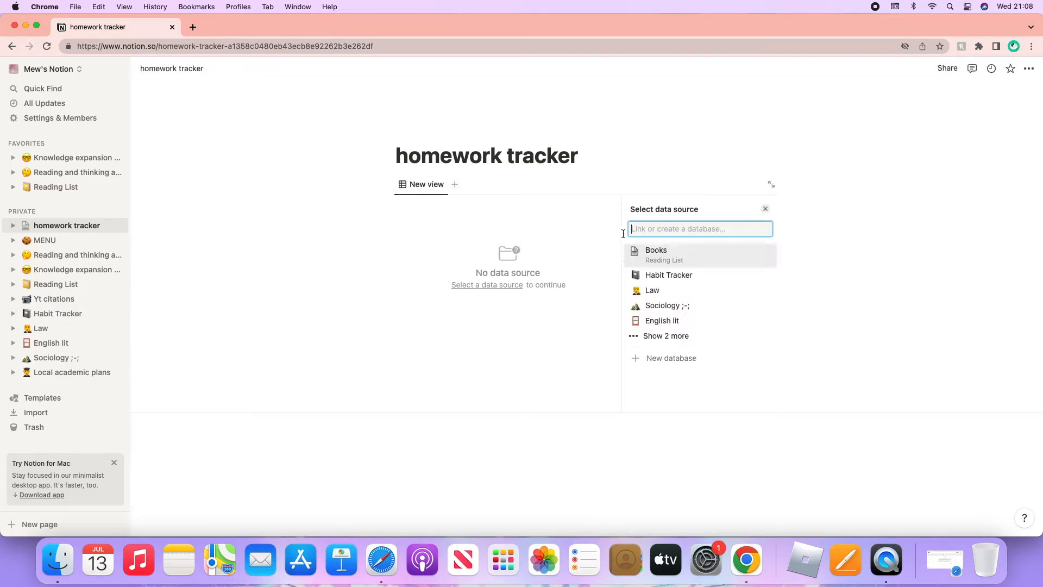
click(672, 358)
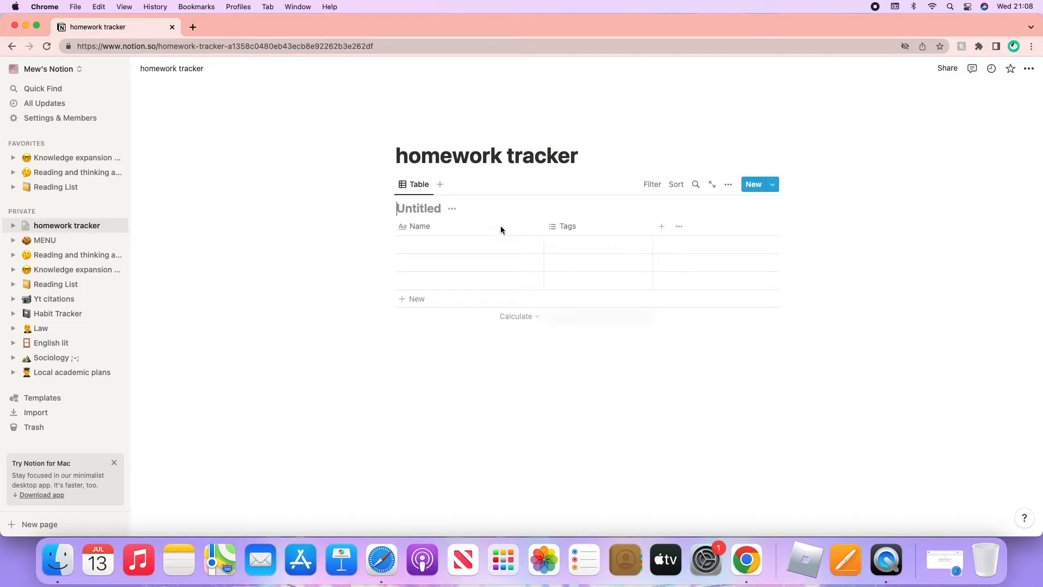
click(414, 208)
text(homework)
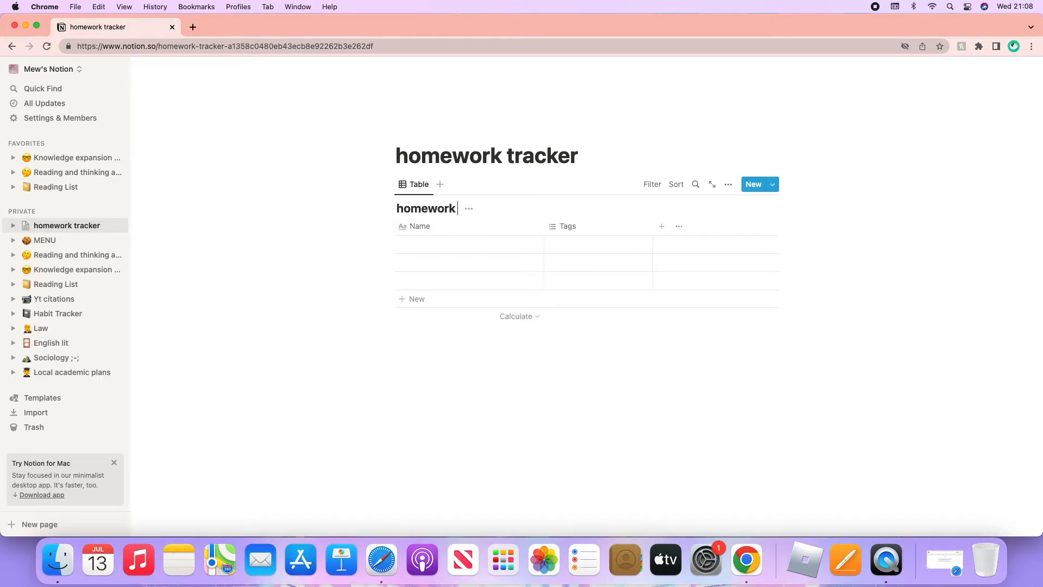
text( tasks)
Step: Rename the Name column of the homework tasks table to "Subject"
click(425, 239)
click(425, 230)
click(425, 239)
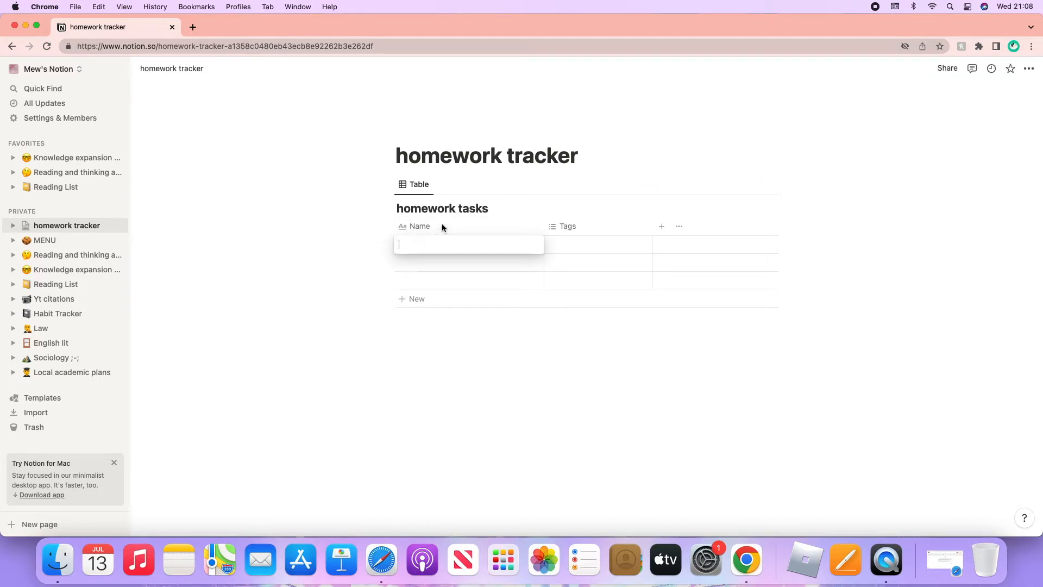
click(442, 227)
click(511, 225)
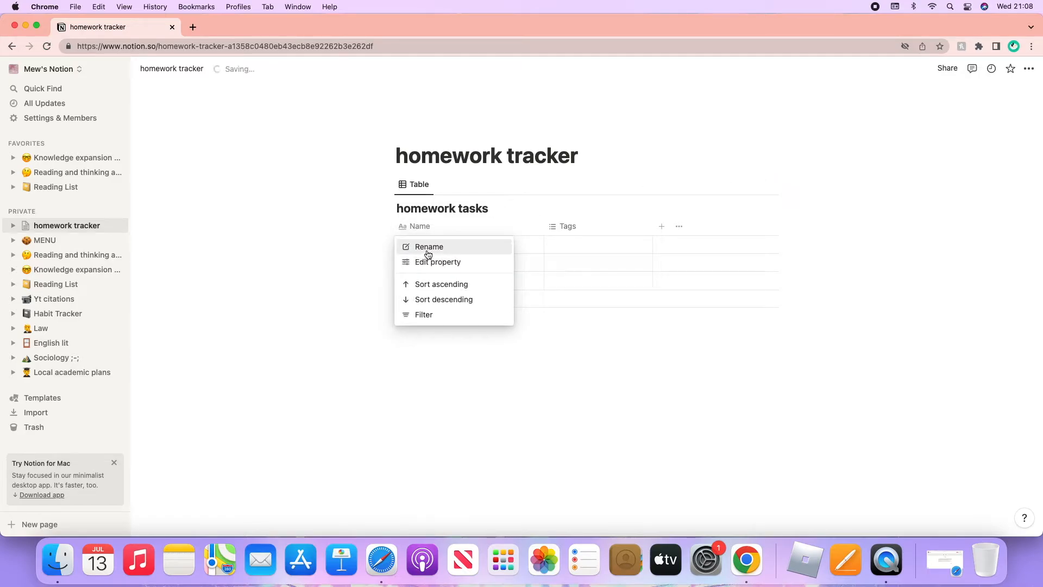
click(429, 262)
key(BackSpace)
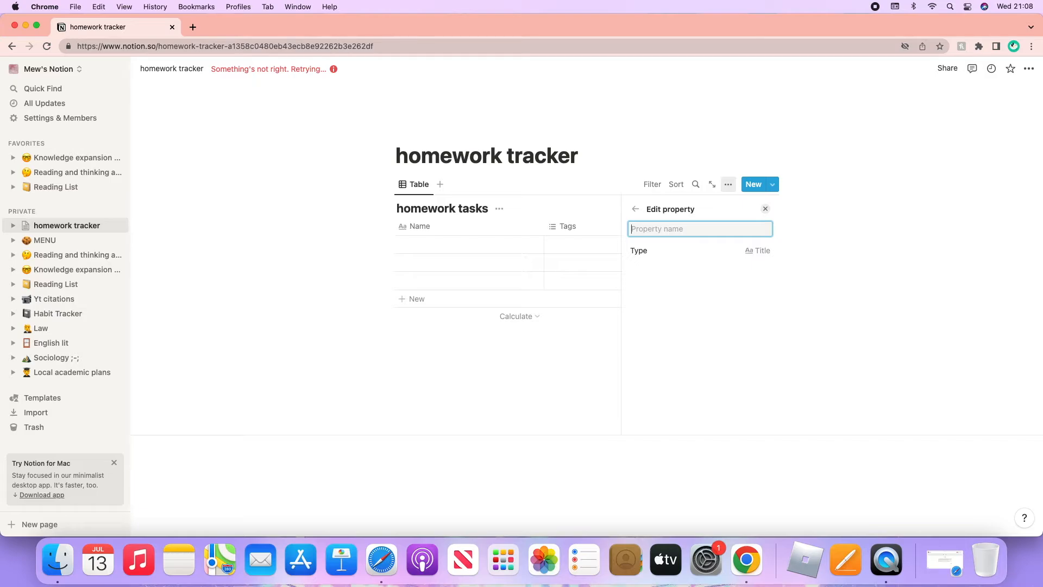
text(subject)
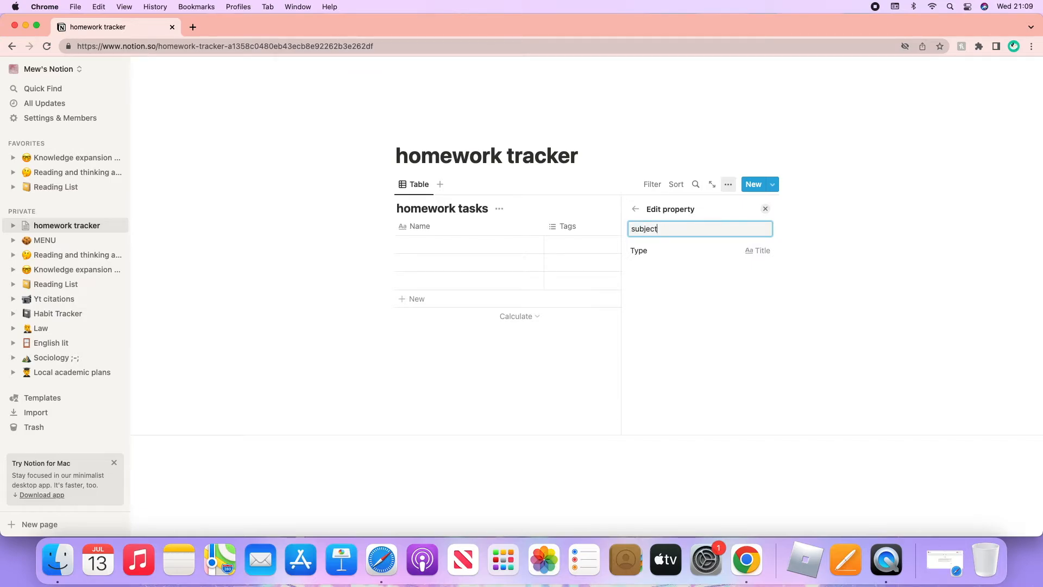
click(636, 228)
key(BackSpace)
text(S)
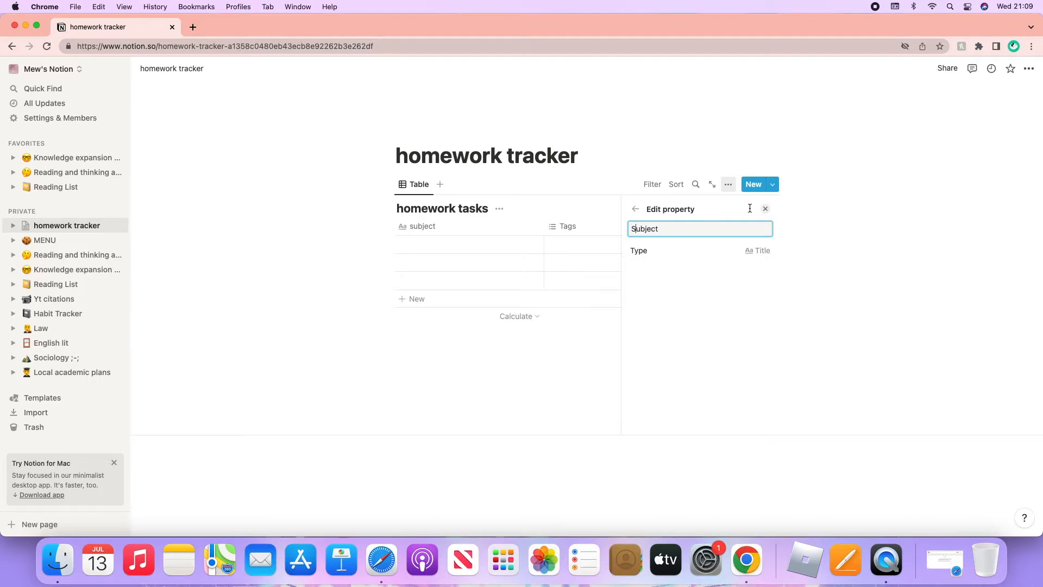
click(767, 209)
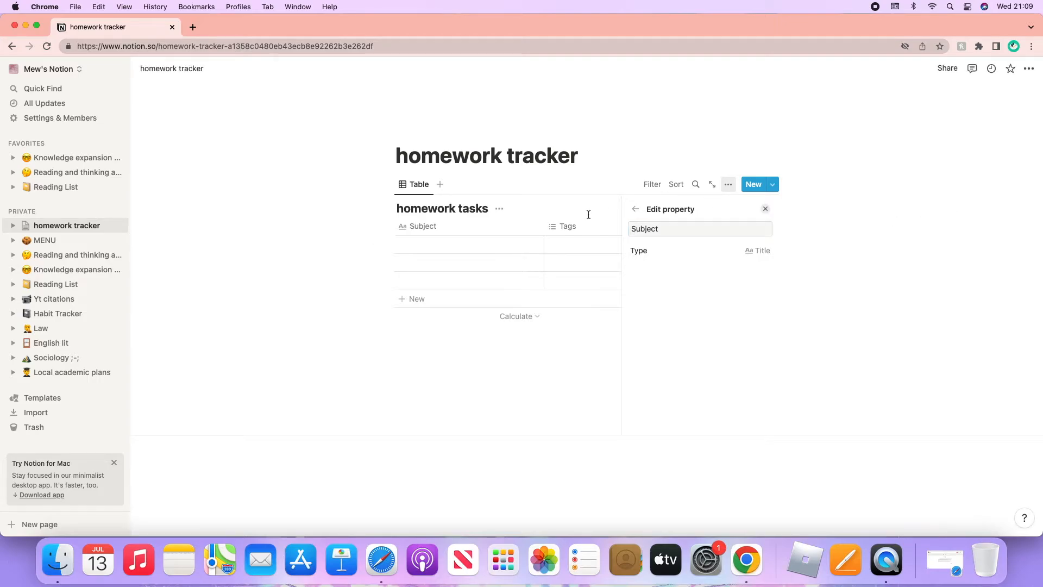
click(765, 209)
Step: Move the Tags column in front of the Subject column in the homework tasks table
click(582, 223)
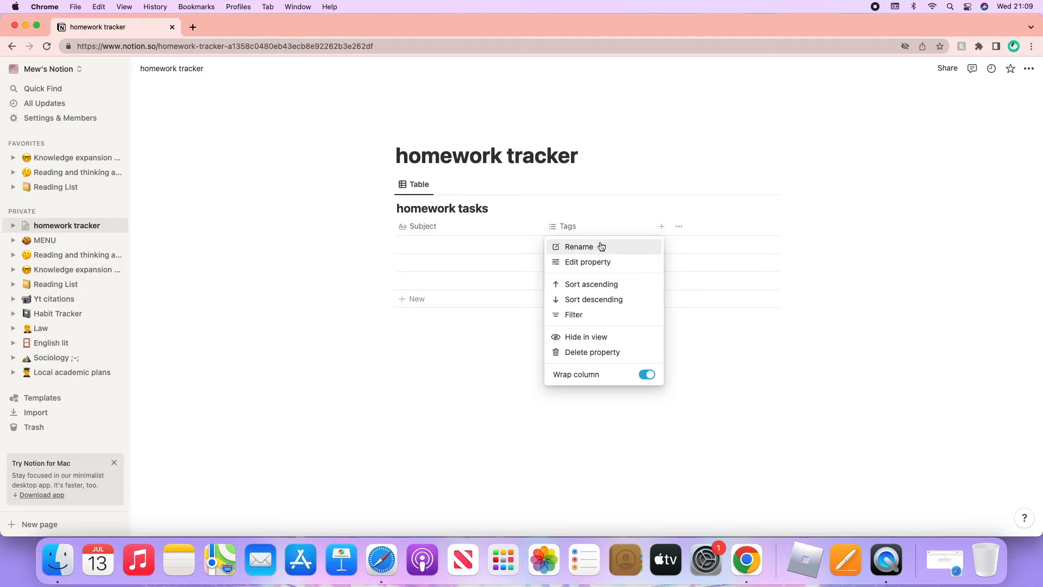
click(591, 226)
click(582, 227)
click(587, 215)
drag(587, 220, 400, 226)
click(436, 226)
click(356, 254)
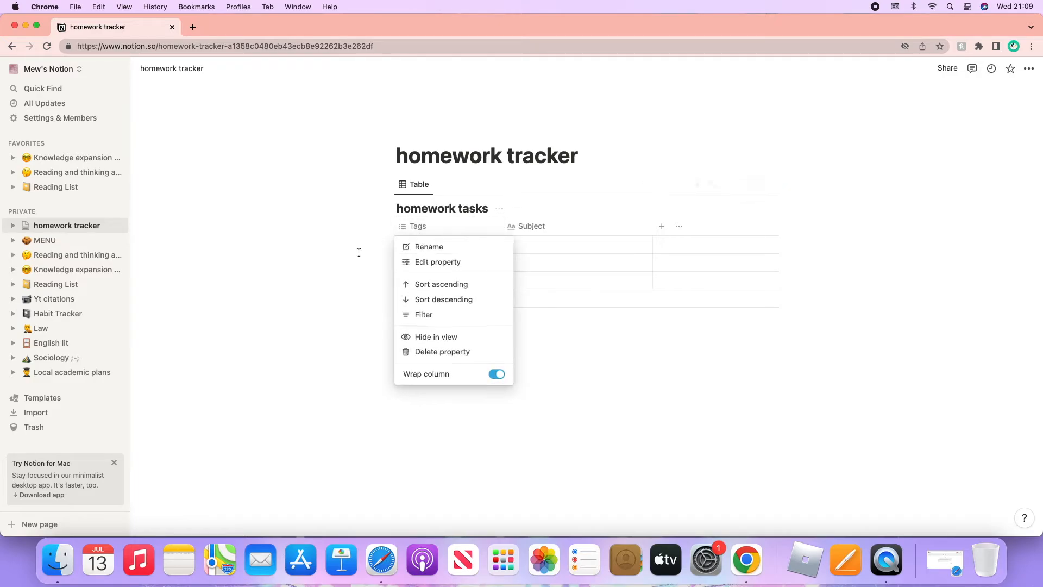
click(408, 244)
click(560, 230)
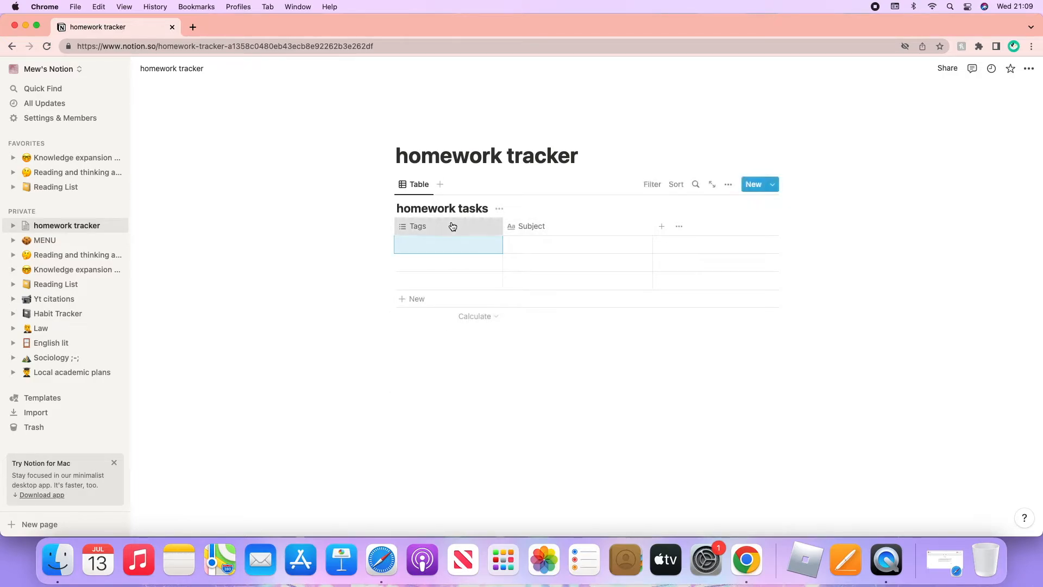
Step: Rename the multi-select Tags column of the homework tasks table to "Subject"
click(429, 226)
click(439, 263)
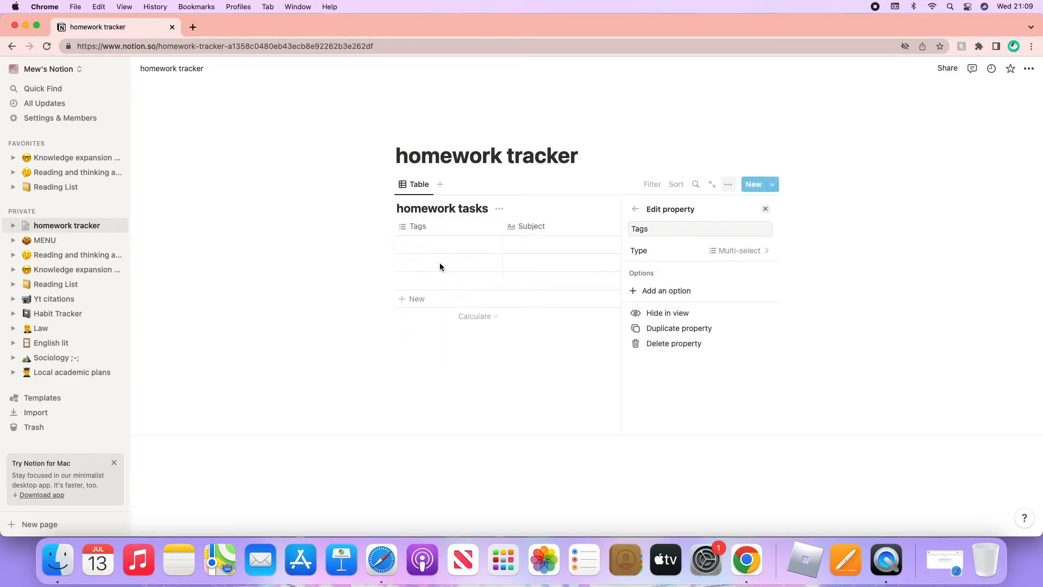
click(611, 226)
click(452, 226)
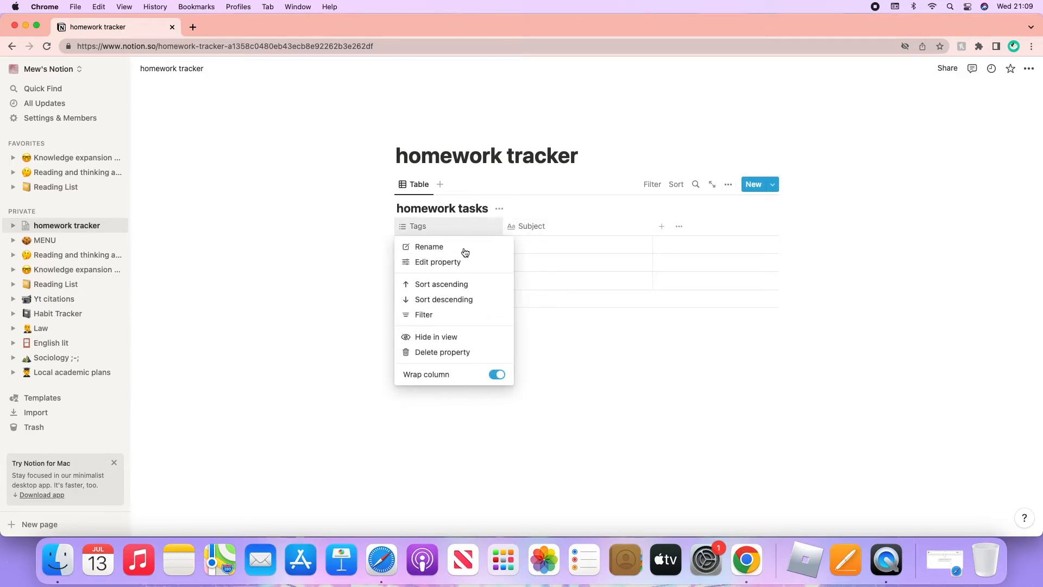
click(463, 248)
key(BackSpace)
text(Subject)
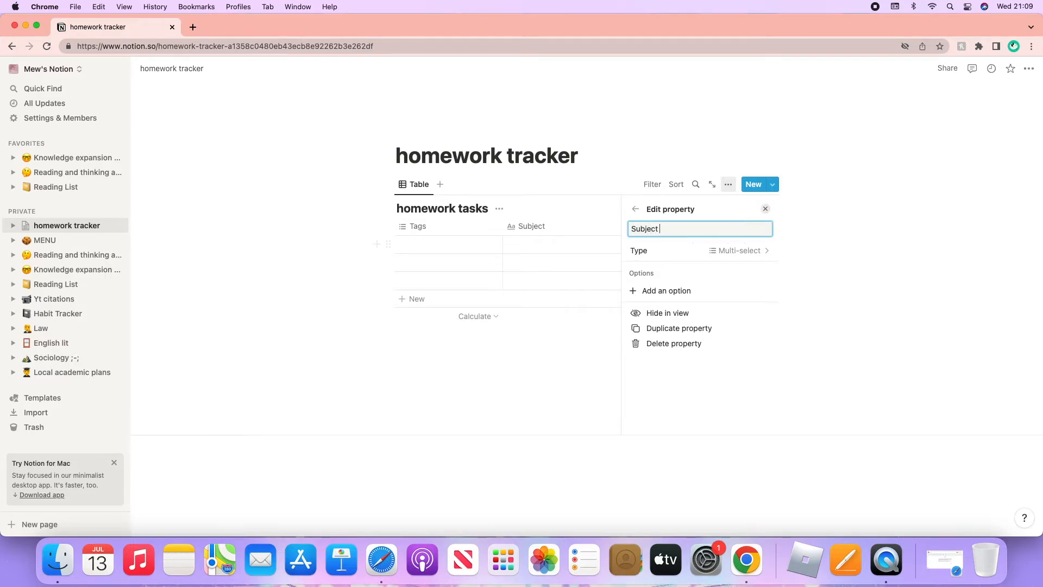
Step: Rename the homework tasks table's title column to "Homeworks list"
click(573, 228)
click(537, 246)
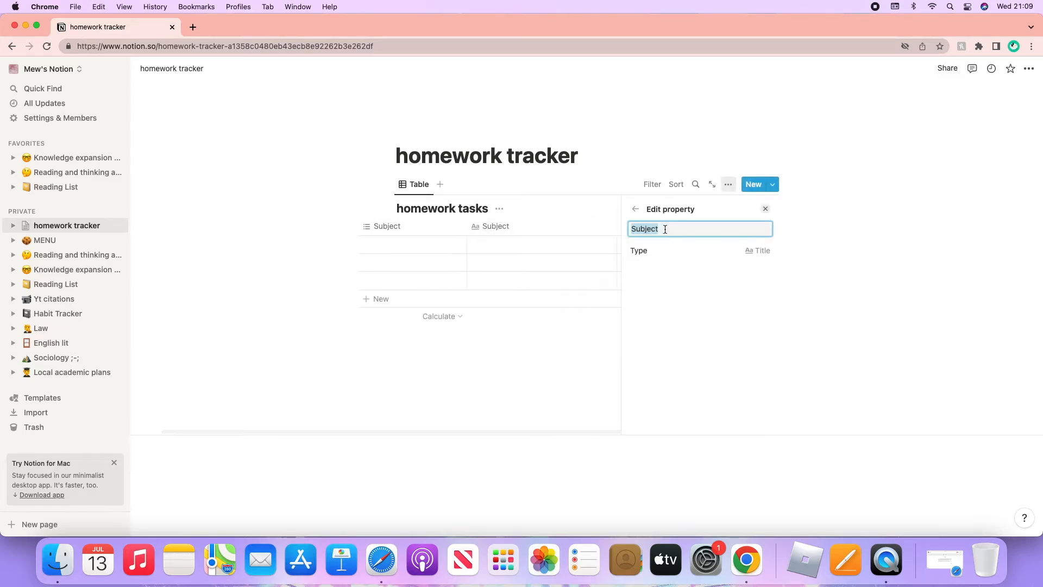
key(BackSpace)
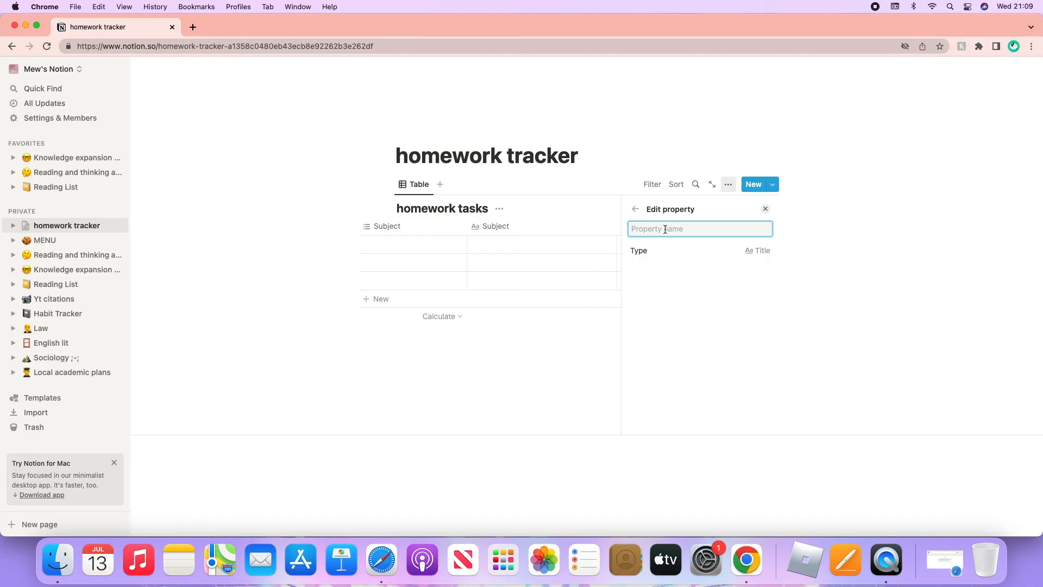
Step: Add the number columns "Homeworks completed" and "Homeworks to do" to the homework tasks table
text(Homeworks to do)
click(764, 209)
click(660, 228)
click(712, 251)
click(710, 260)
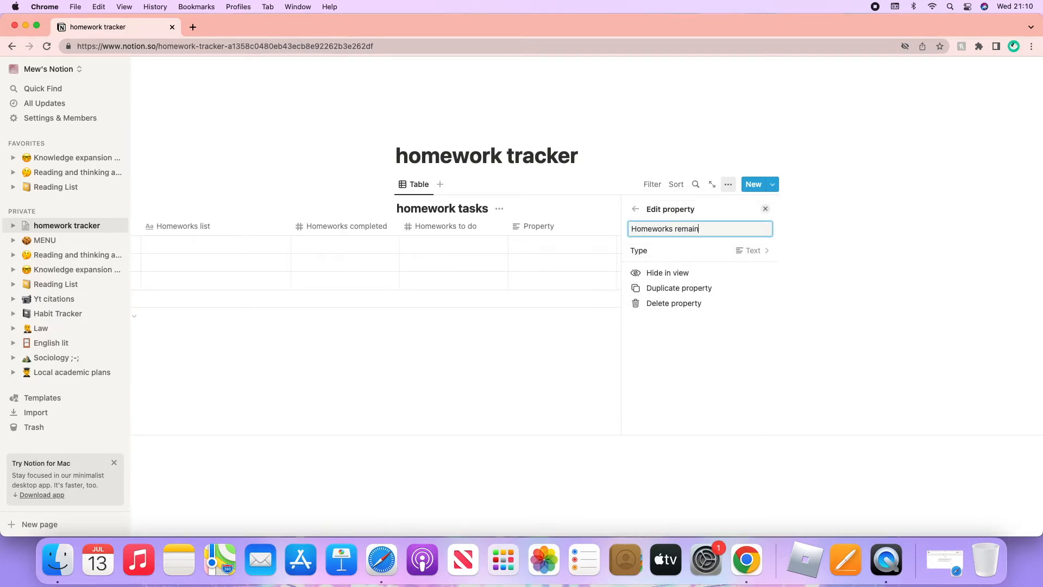
Step: Add another column named "Homeworks remaining" and set its property type to Formula
click(750, 250)
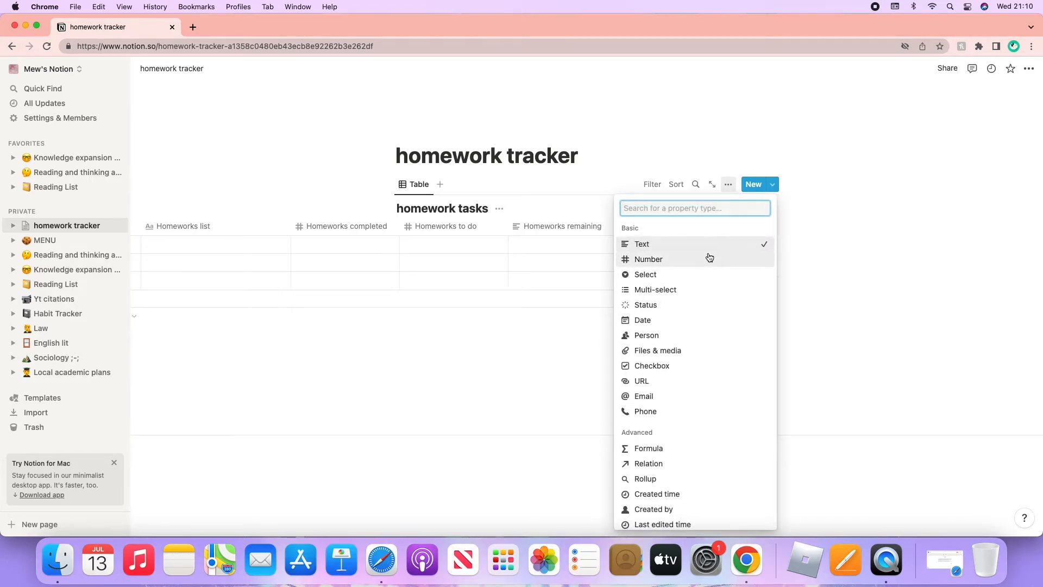
click(692, 455)
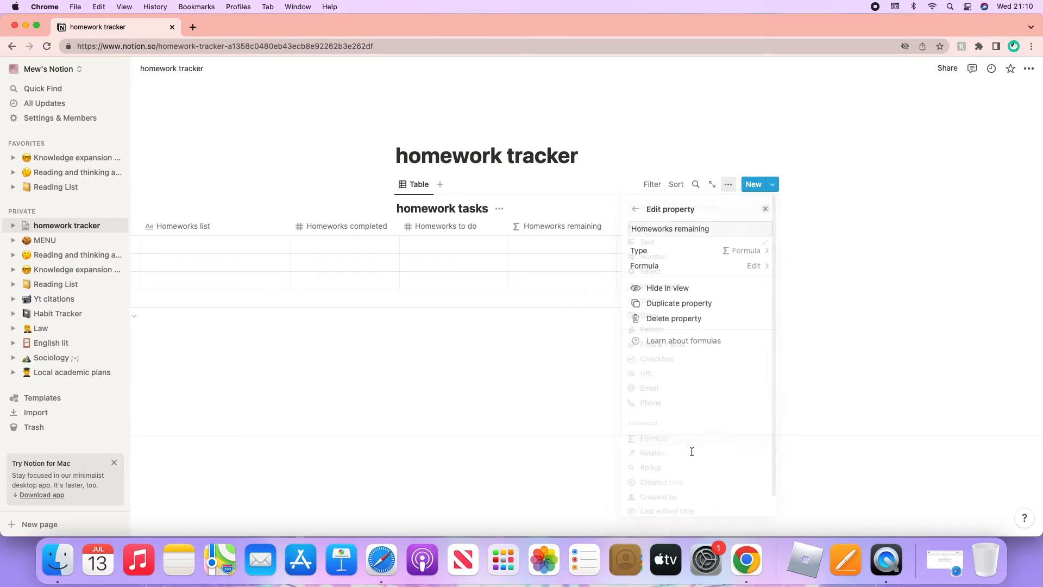
click(523, 371)
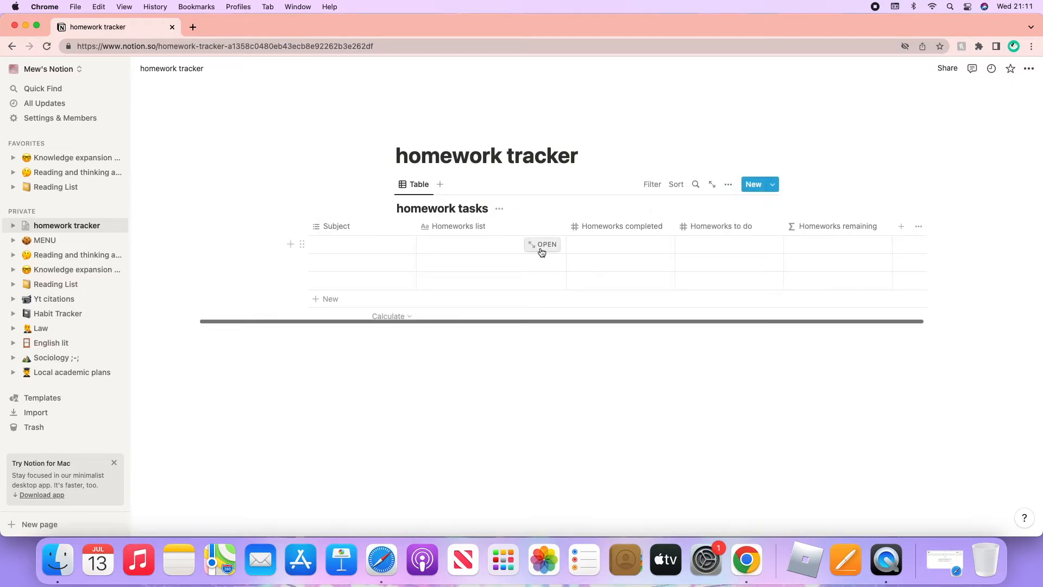
Step: Fill the first row with subject Law, list "Revise causation, criminal law summaries book, tort notes, essay annotation of any topic of crim law" and 4 to do
scroll(540, 247, right, 2)
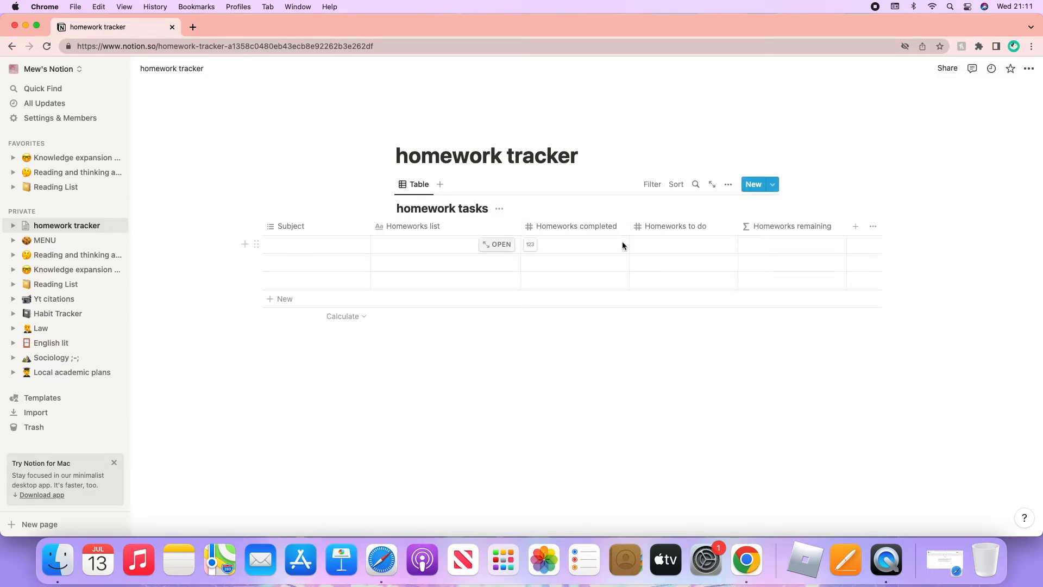
click(328, 248)
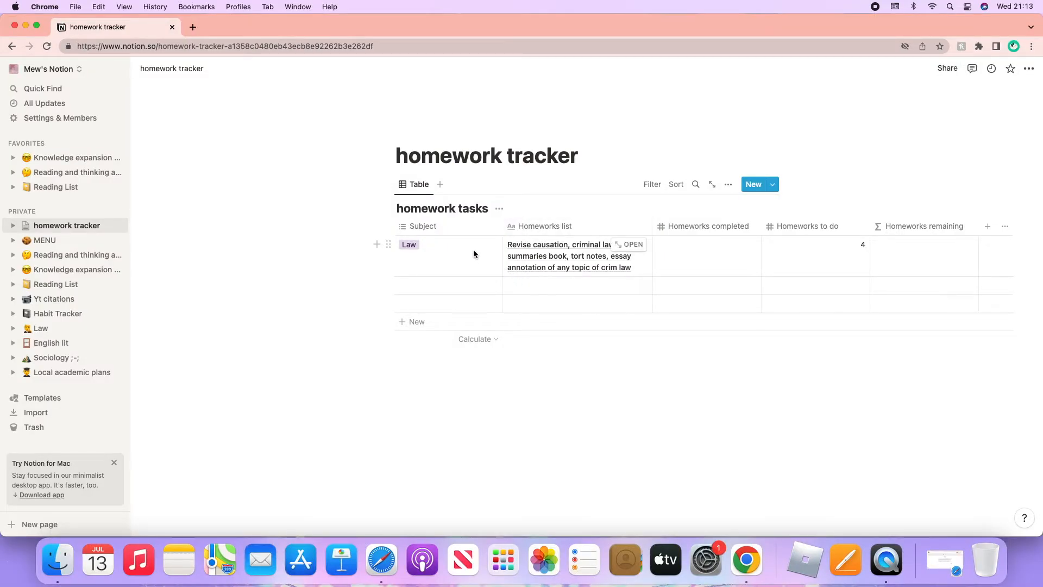
scroll(474, 250, right, 4)
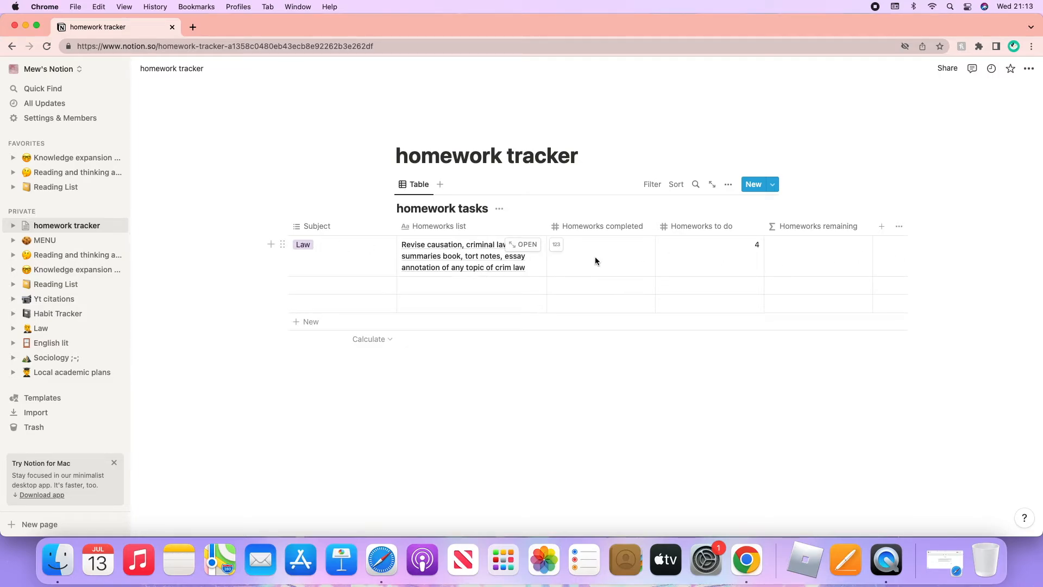
Step: Open the Progress Bar example page linked in Yt citations and examine its bar formulas, basic styles and emoji variations
click(59, 302)
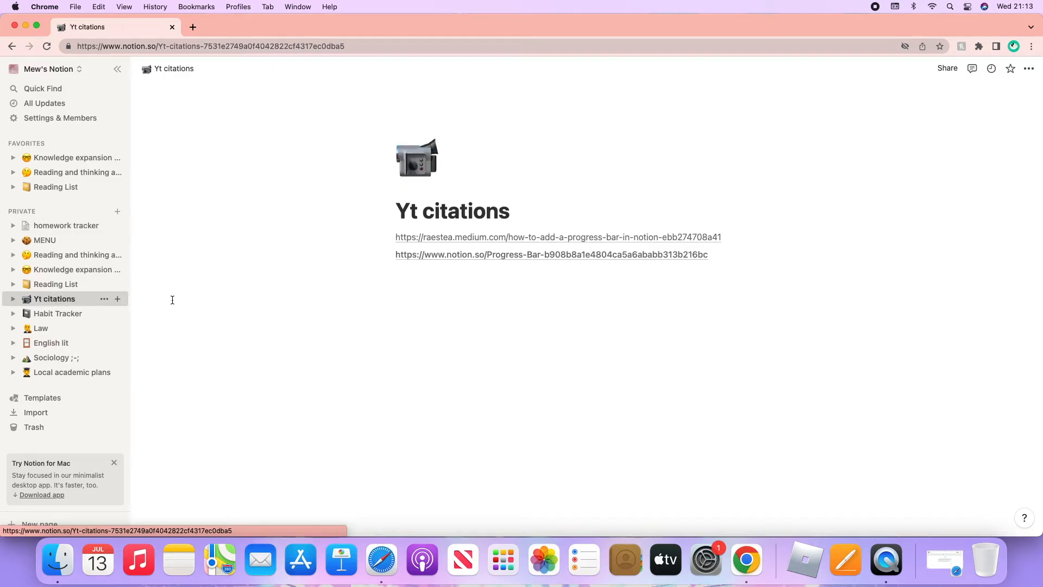
click(526, 259)
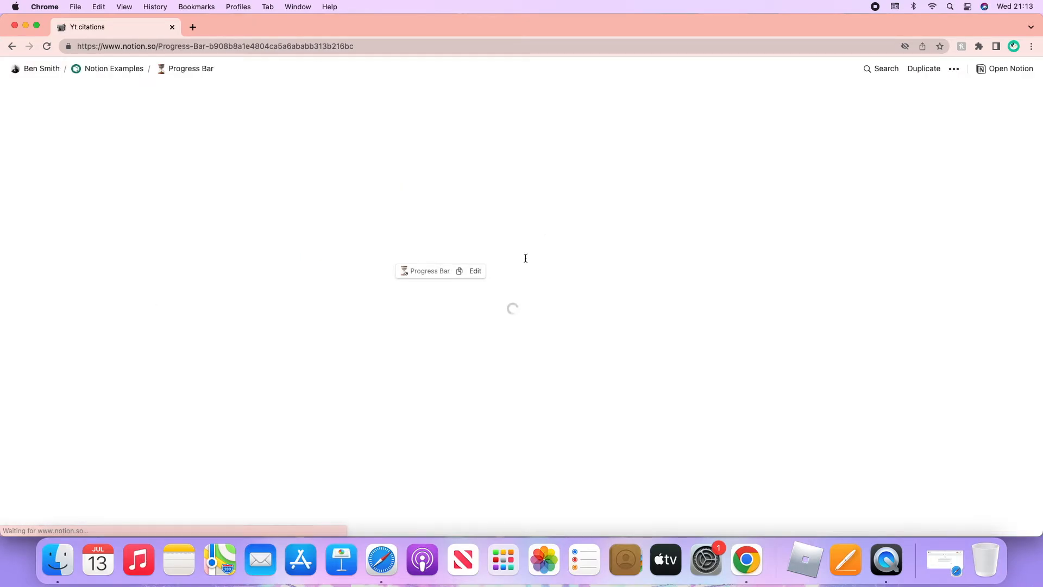
scroll(554, 244, down, 5)
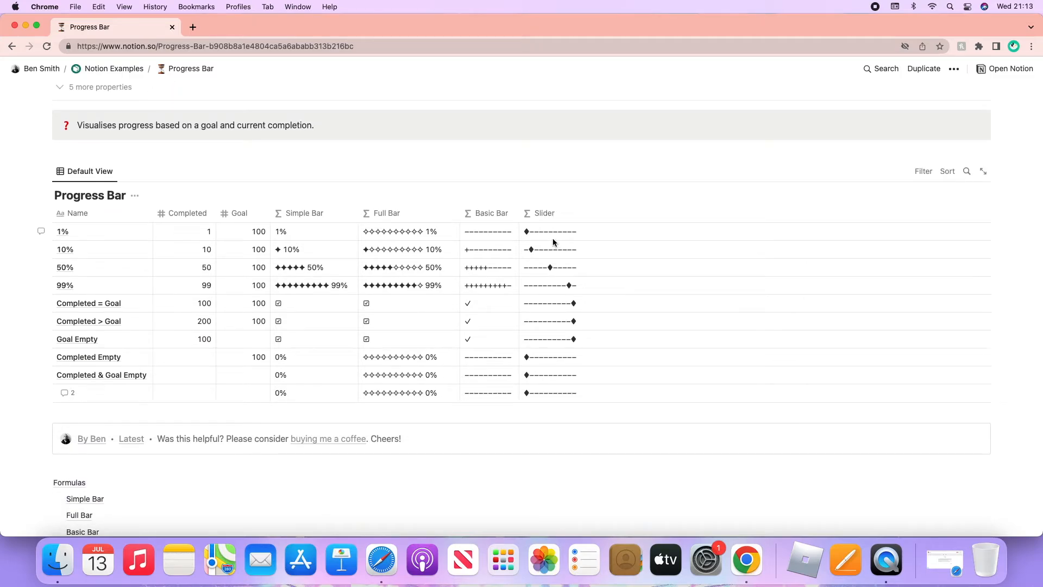
scroll(553, 242, down, 8)
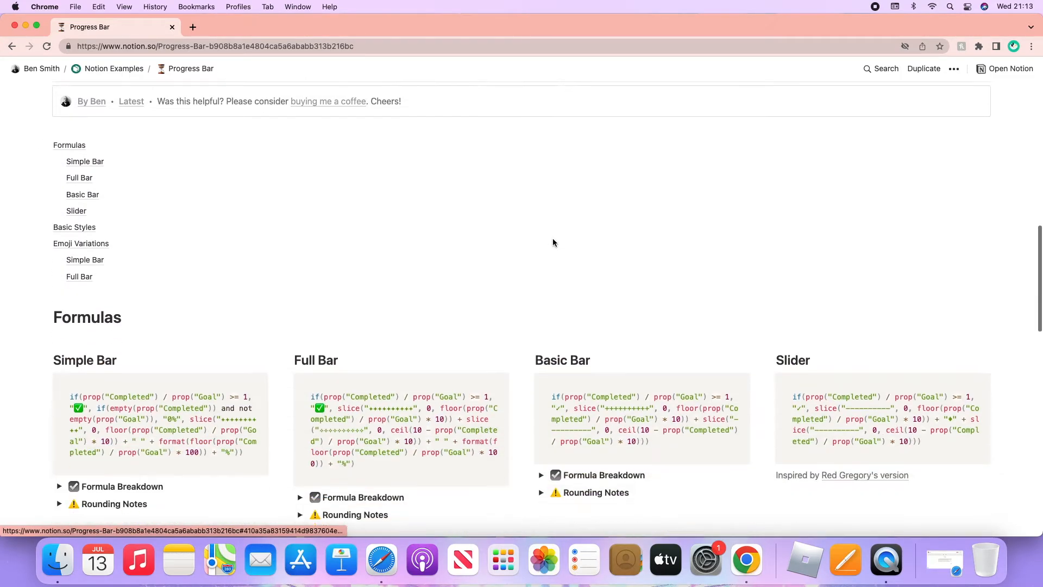
scroll(553, 239, down, 2)
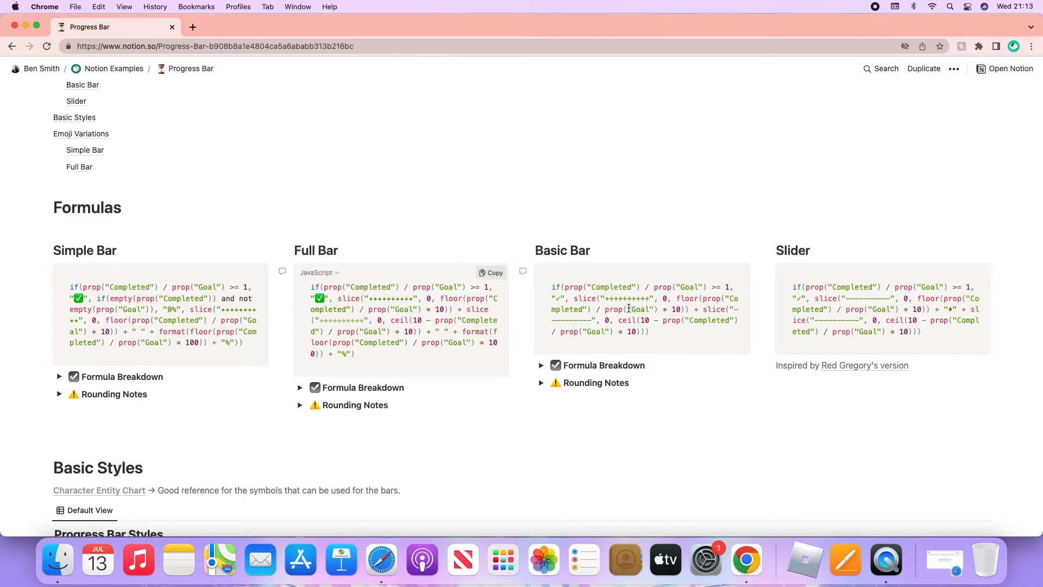
scroll(416, 320, down, 7)
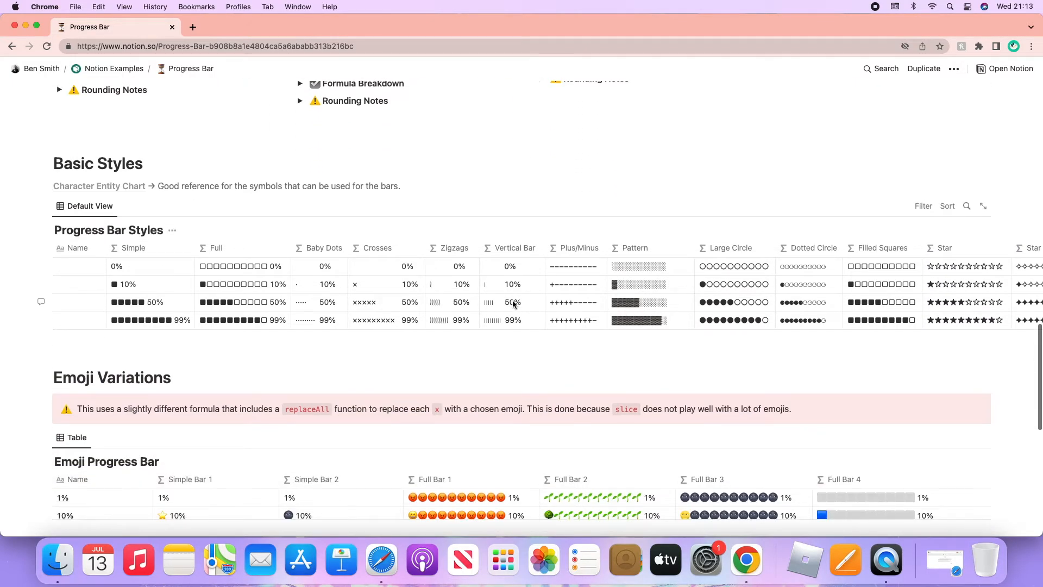
scroll(721, 299, down, 7)
scroll(721, 300, up, 10)
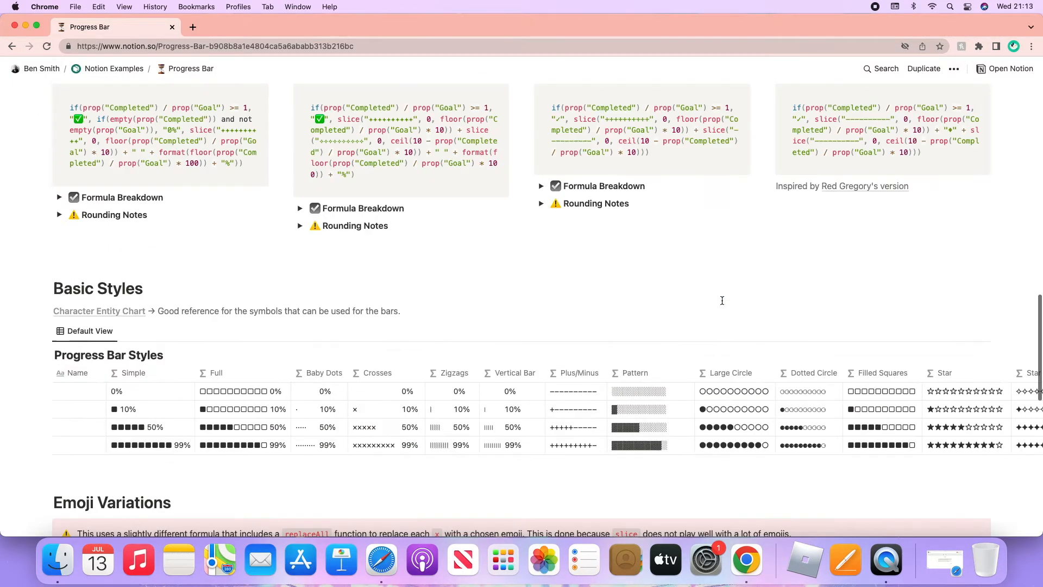
scroll(722, 300, down, 2)
scroll(722, 300, right, 3)
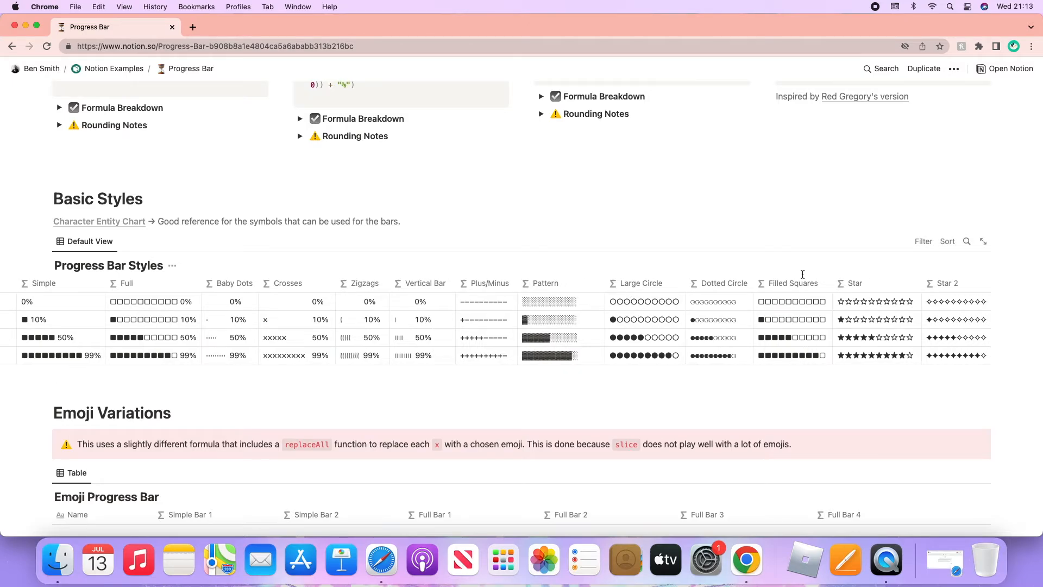
scroll(803, 278, up, 11)
scroll(804, 278, up, 5)
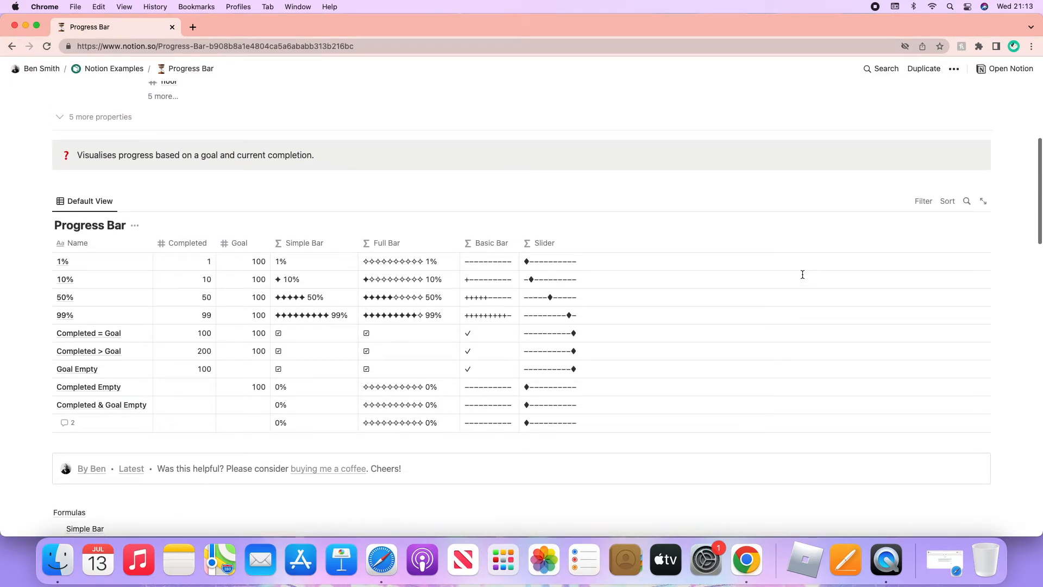
Step: Copy the whole Full Bar formula from the example Progress Bar table
mouse_move(382, 264)
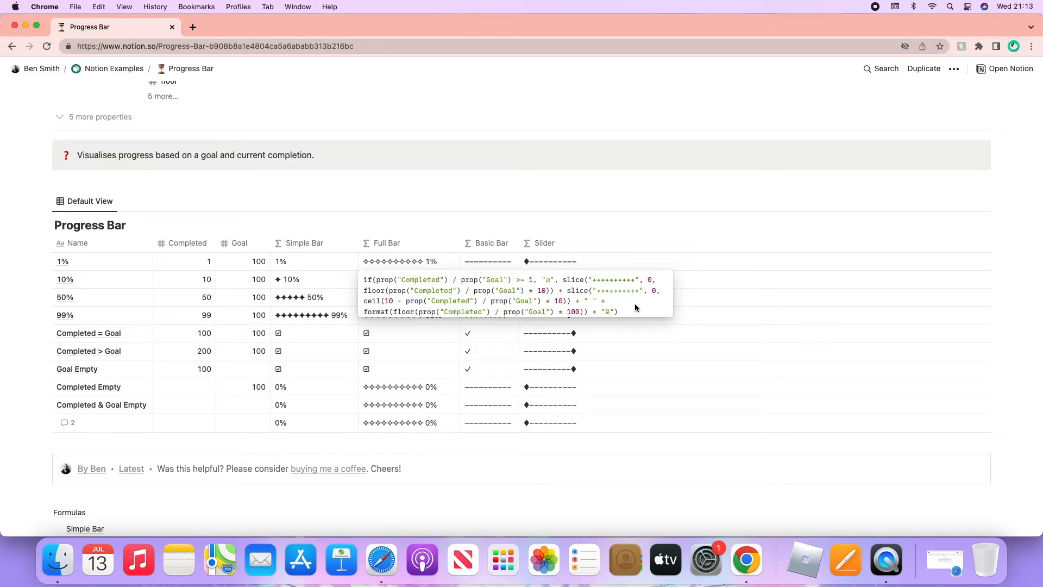
drag(632, 310, 397, 265)
key(super+c)
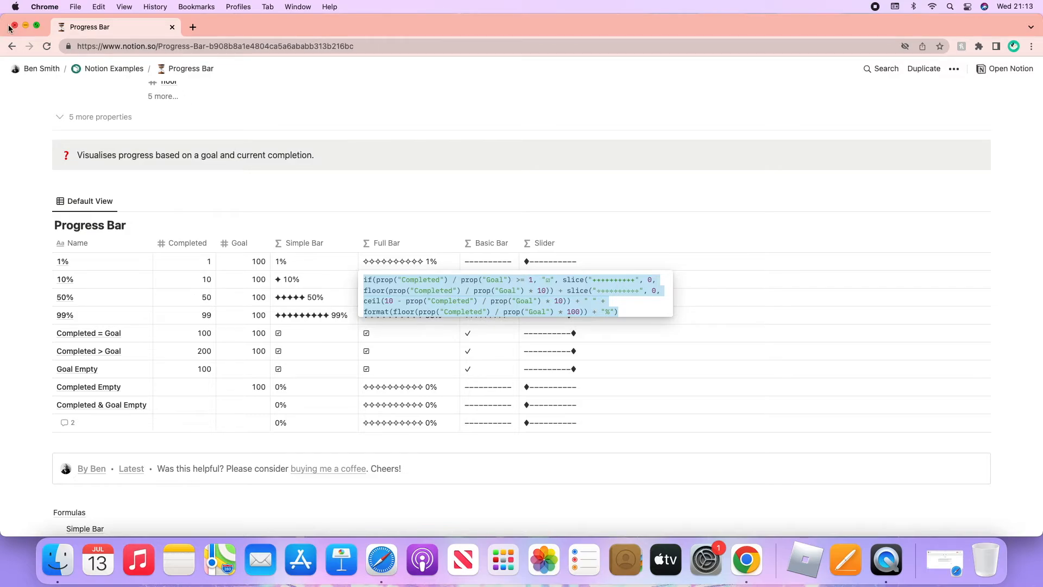
Step: Return to the homework tracker page and paste the copied formula into the Homeworks remaining column
click(11, 46)
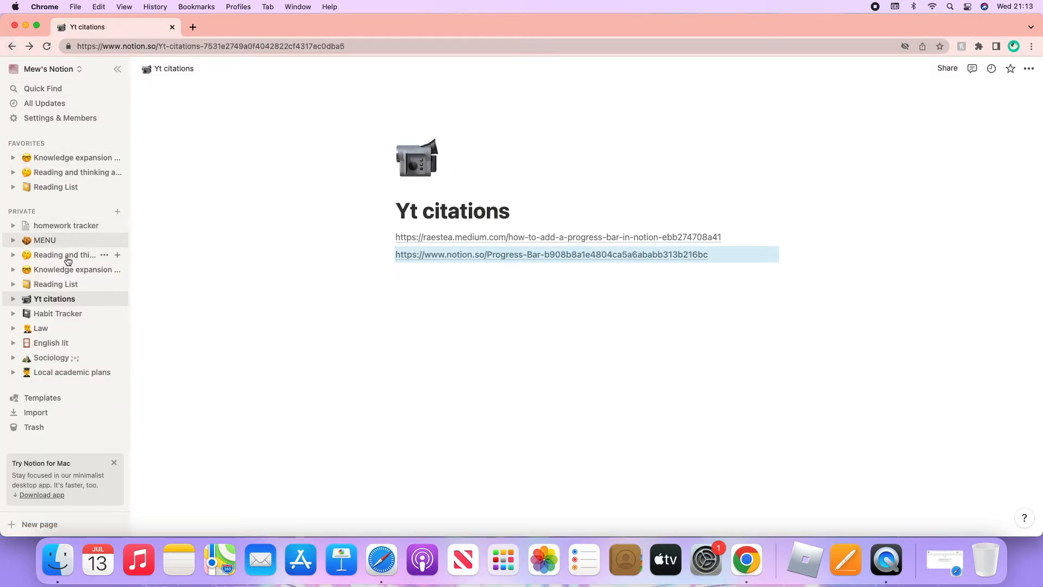
click(57, 231)
scroll(787, 236, right, 5)
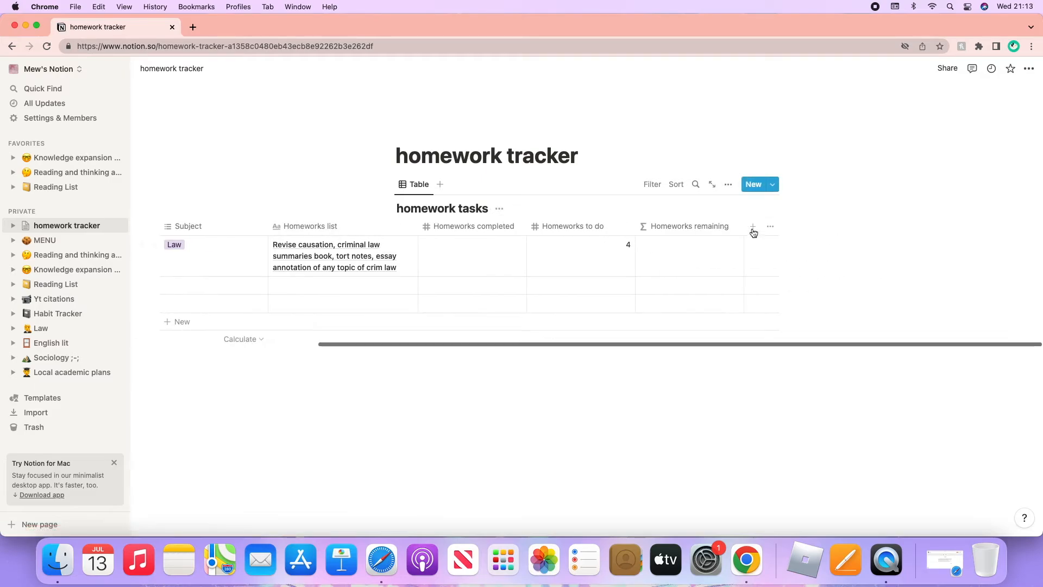
click(701, 230)
click(688, 230)
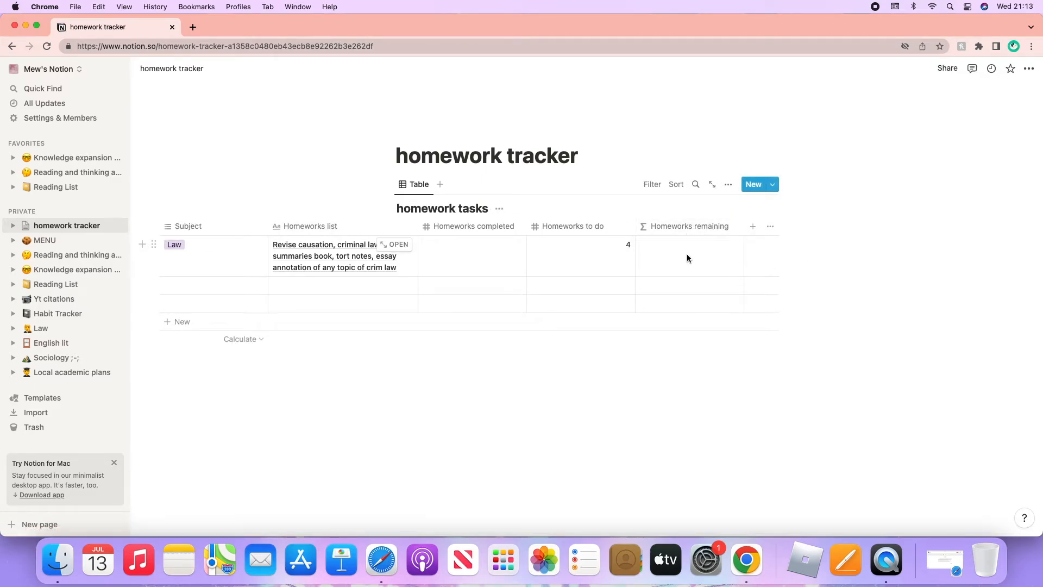
click(686, 254)
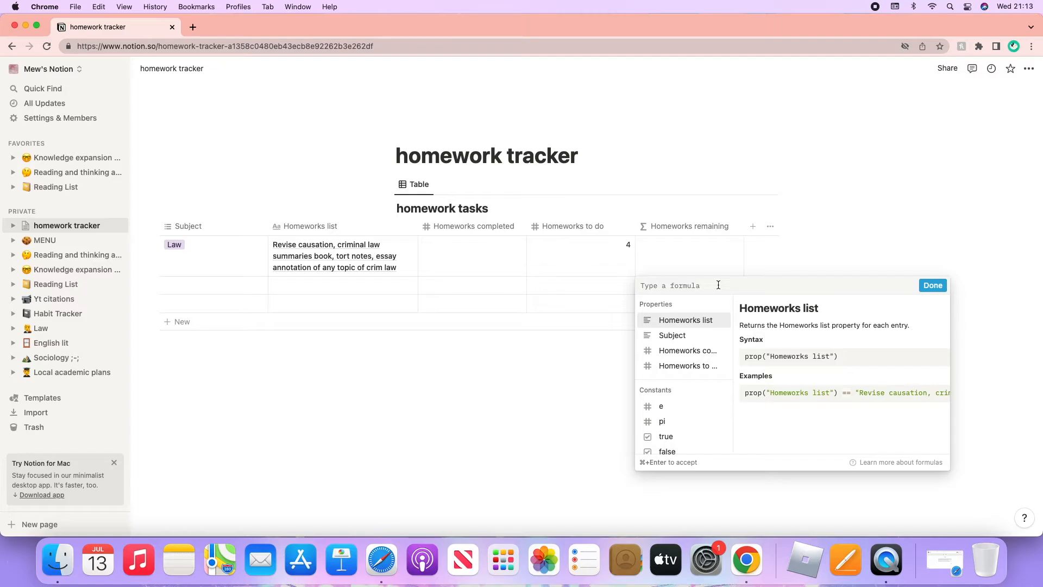
key(super+v)
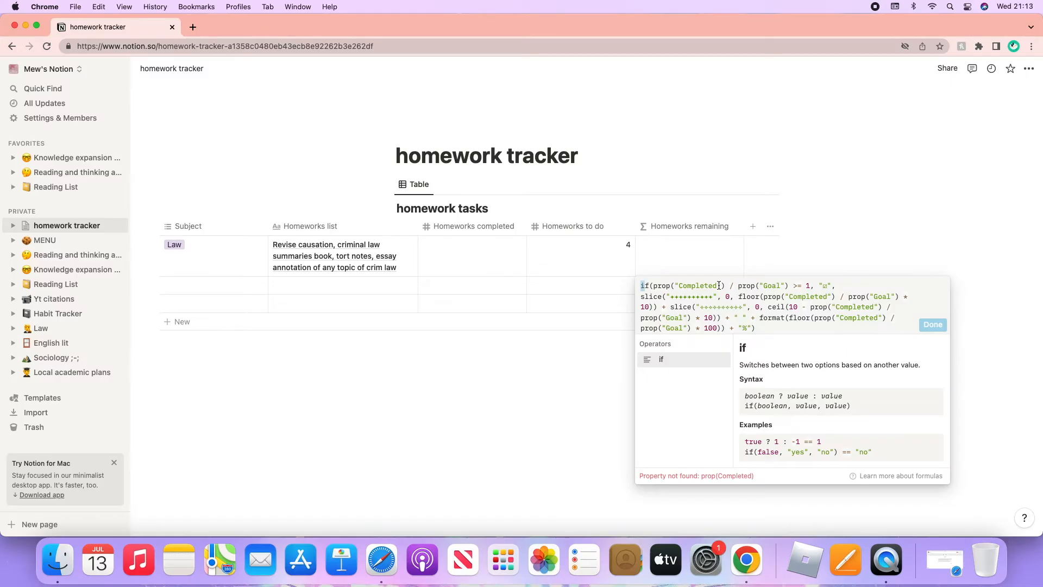
Step: In the pasted formula, replace every "Completed" property with "Homeworks completed" and every "Goal" property with "Homeworks to do"
key(Right)
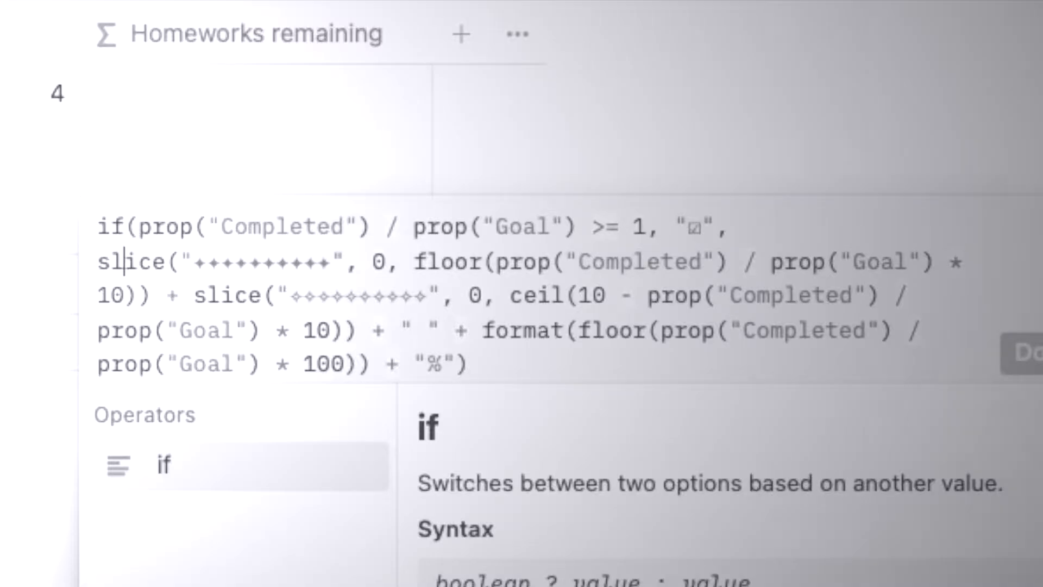
key(Left)
key(Left)
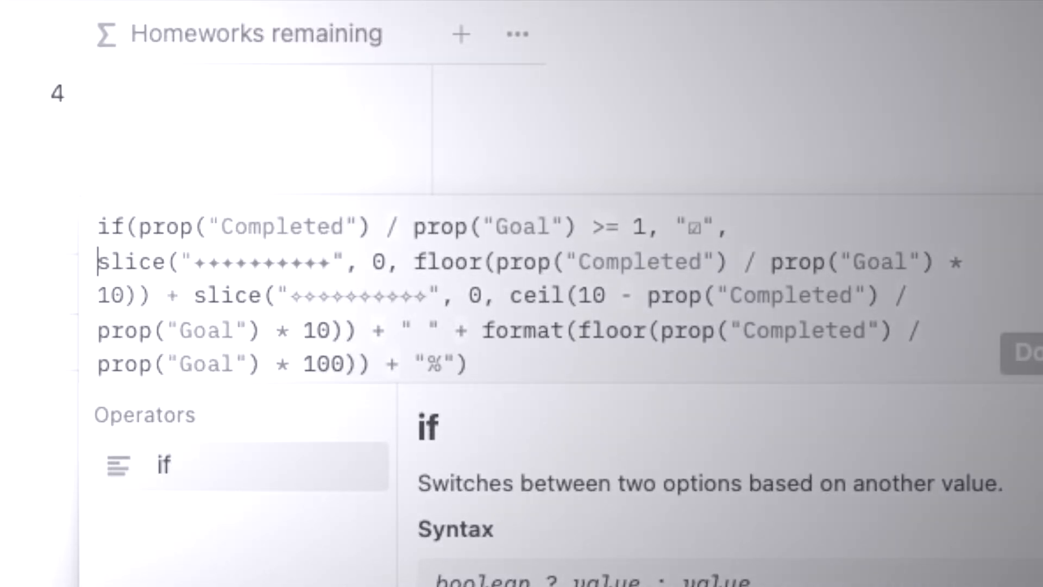
key(Up)
key(Down)
key(Up)
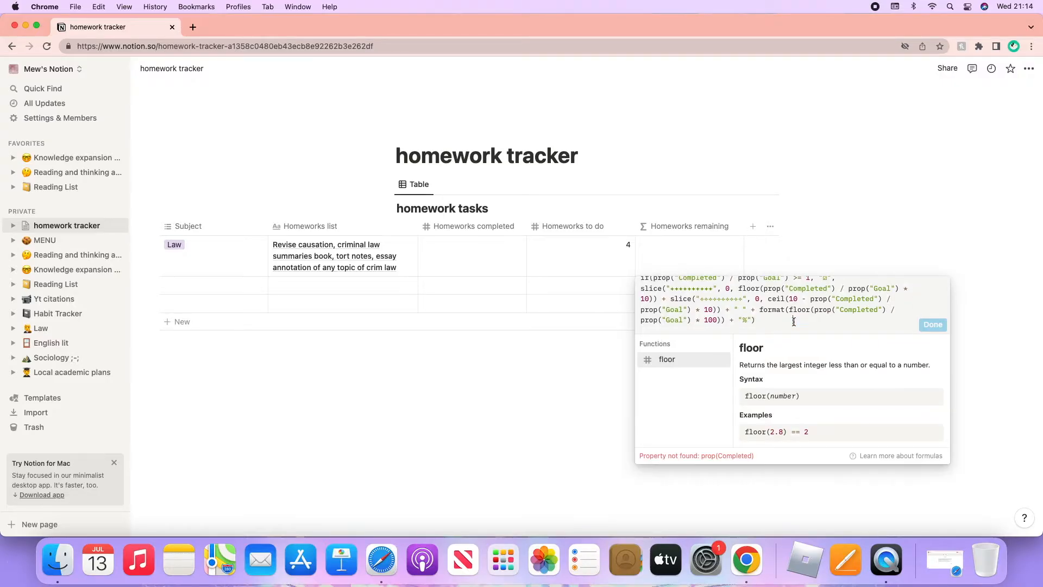
click(738, 296)
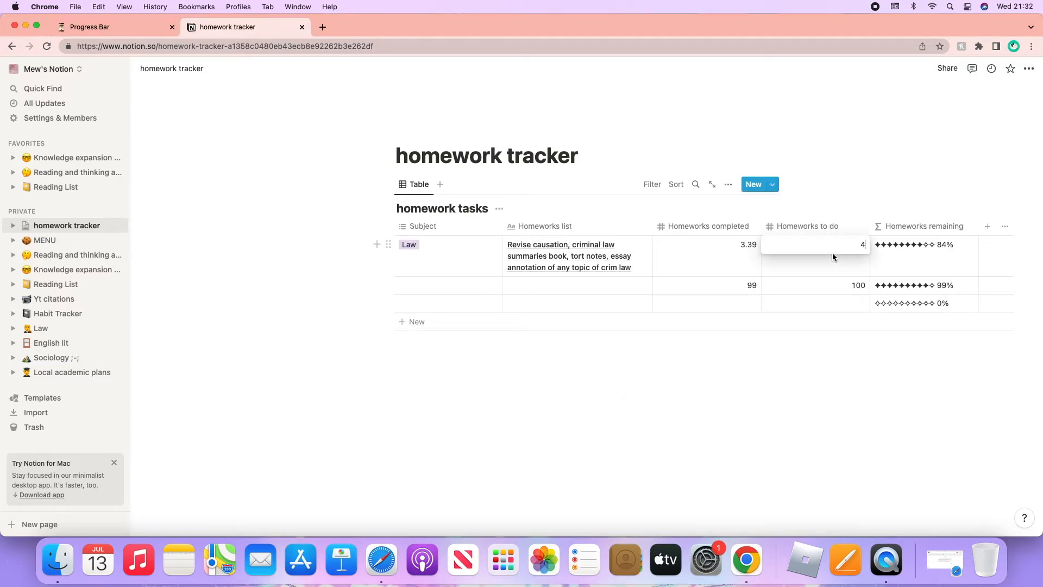
key(Escape)
click(679, 344)
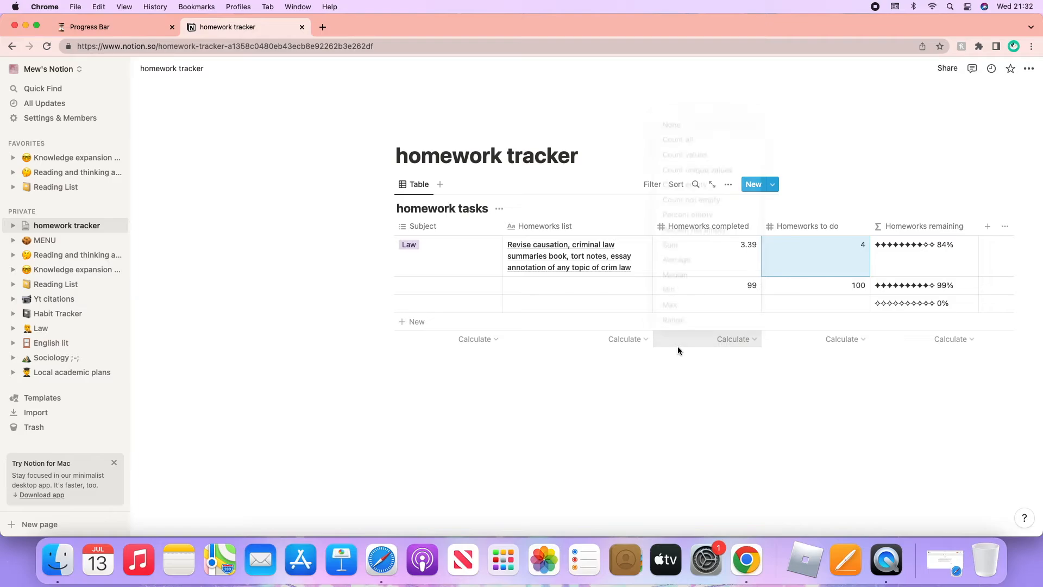
click(661, 396)
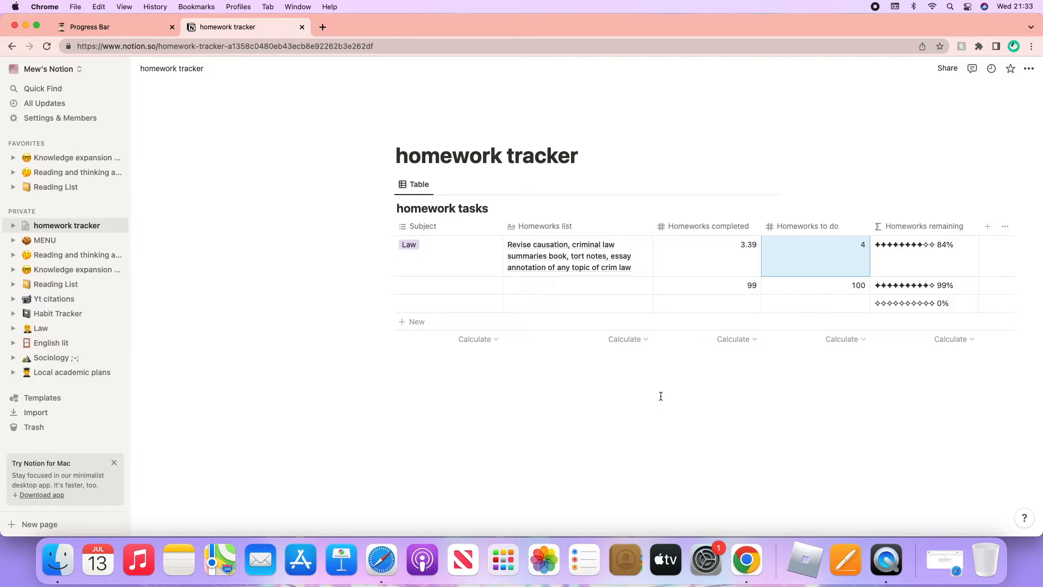
Step: Review the adapted Homeworks remaining formula in the Law row, then close it without changes
click(895, 246)
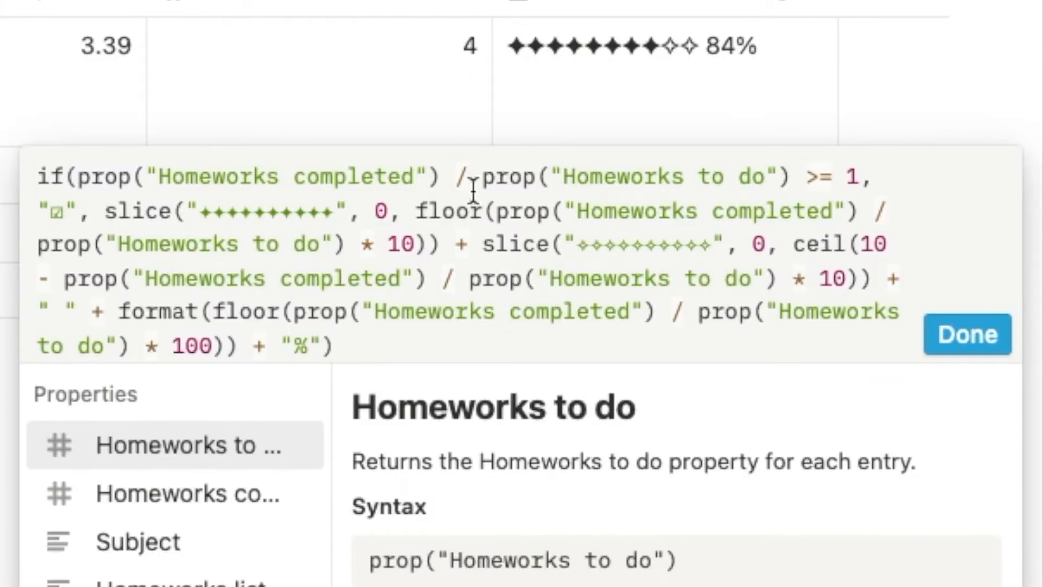
click(615, 346)
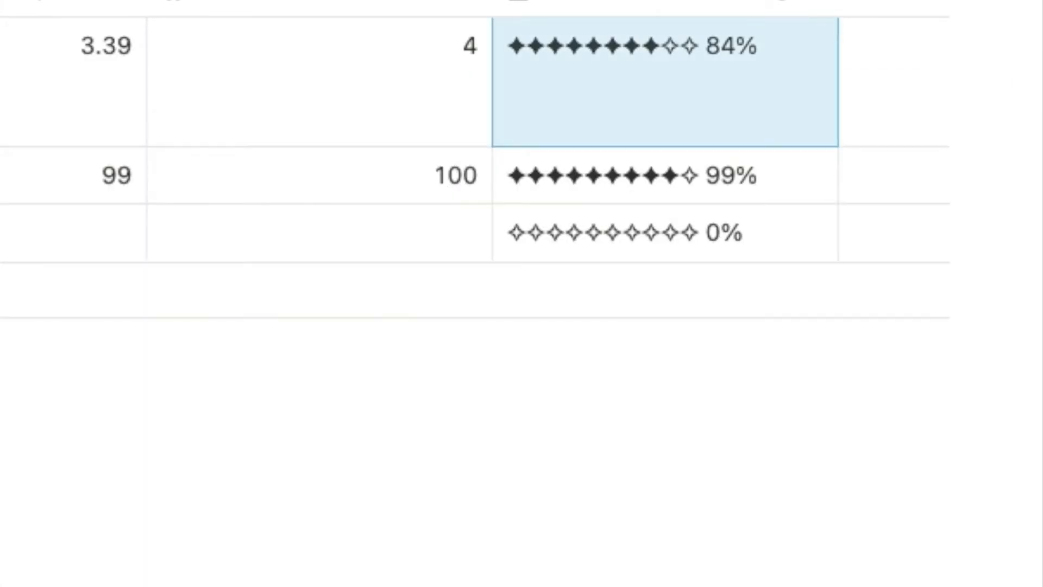
click(615, 344)
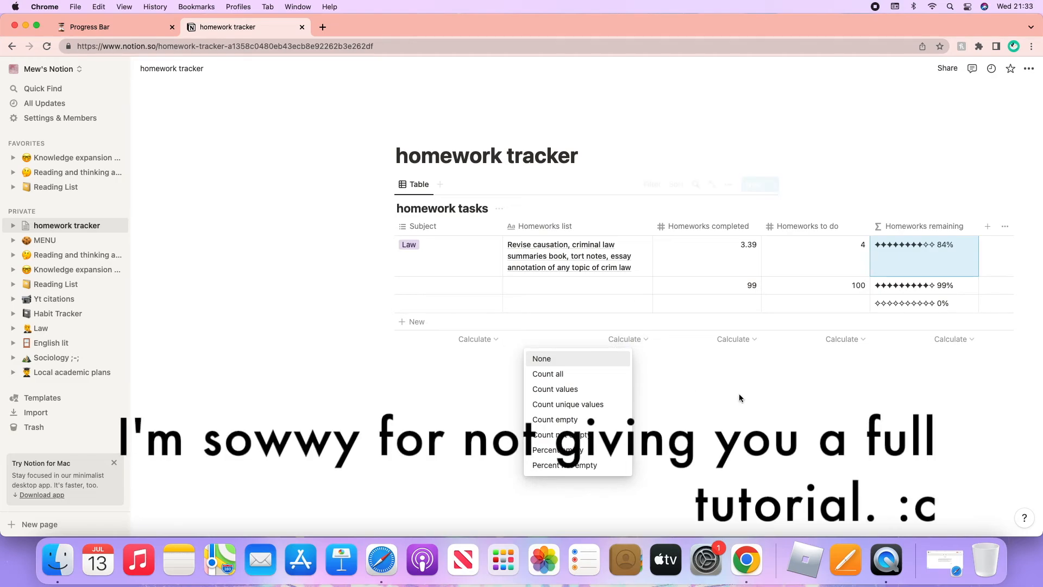
click(739, 398)
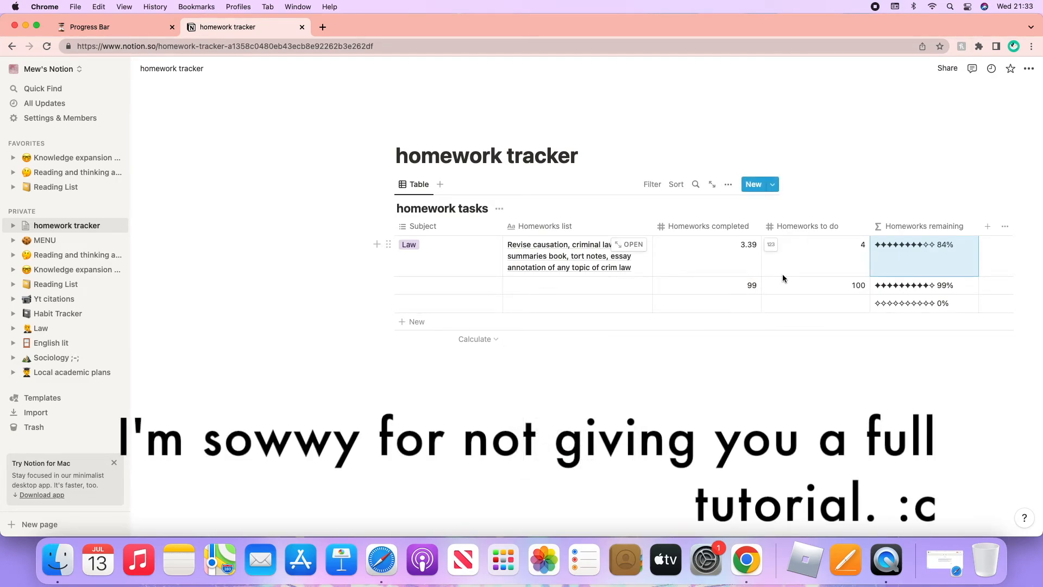
Step: Clear the Homeworks completed value in the second row of the homework tasks table
click(752, 283)
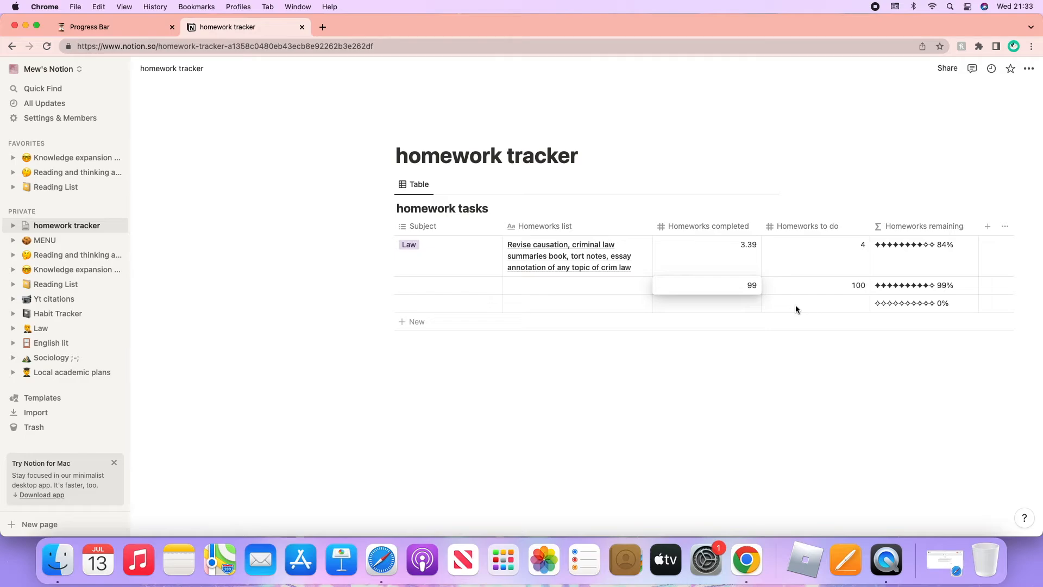
key(Return)
Step: Compare the Law row's Homeworks remaining formula with the Progress Bar example page, and close it without changes
click(959, 250)
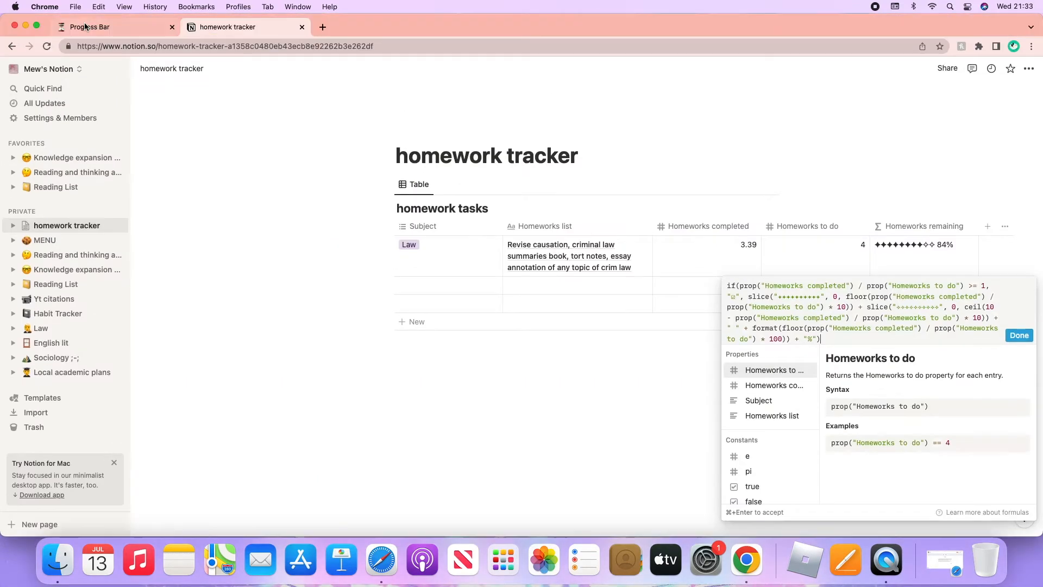
click(92, 28)
scroll(341, 237, up, 5)
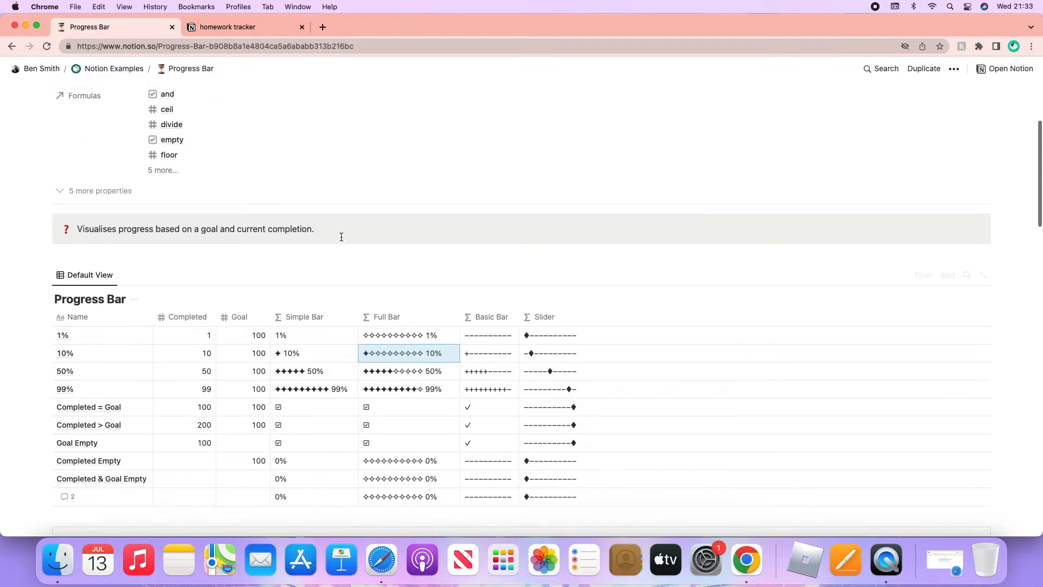
click(225, 28)
click(272, 264)
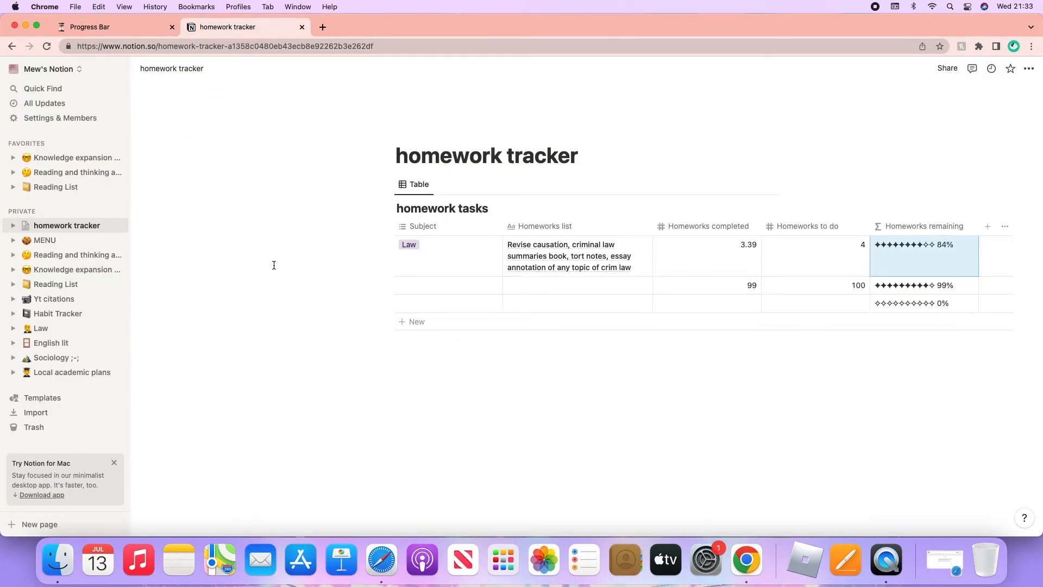
click(931, 260)
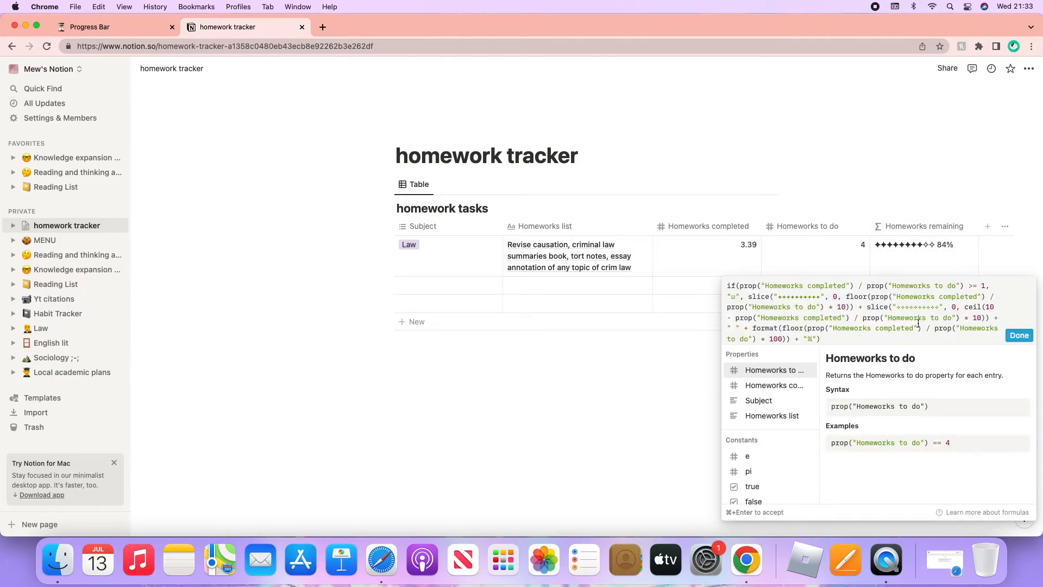
click(578, 299)
click(920, 258)
click(647, 372)
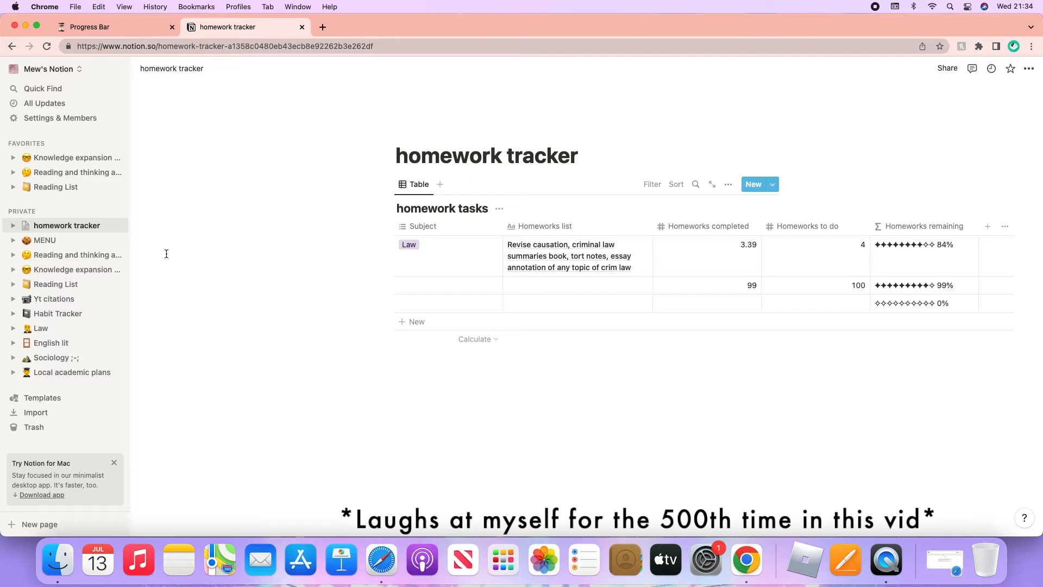
Step: Move the homework tracker page to the end of the private pages list, below Local academic plans
mouse_move(84, 226)
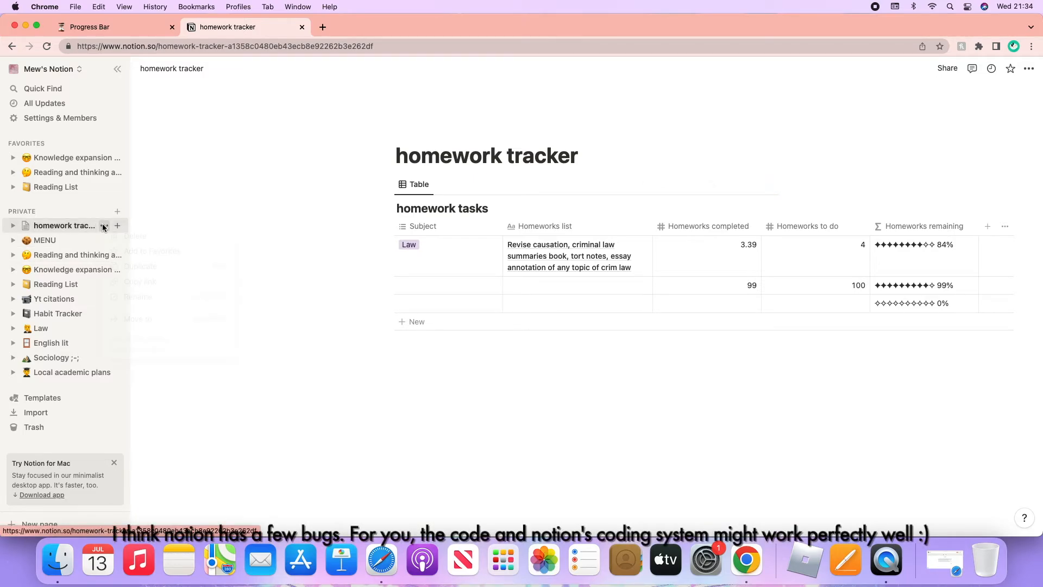
click(104, 226)
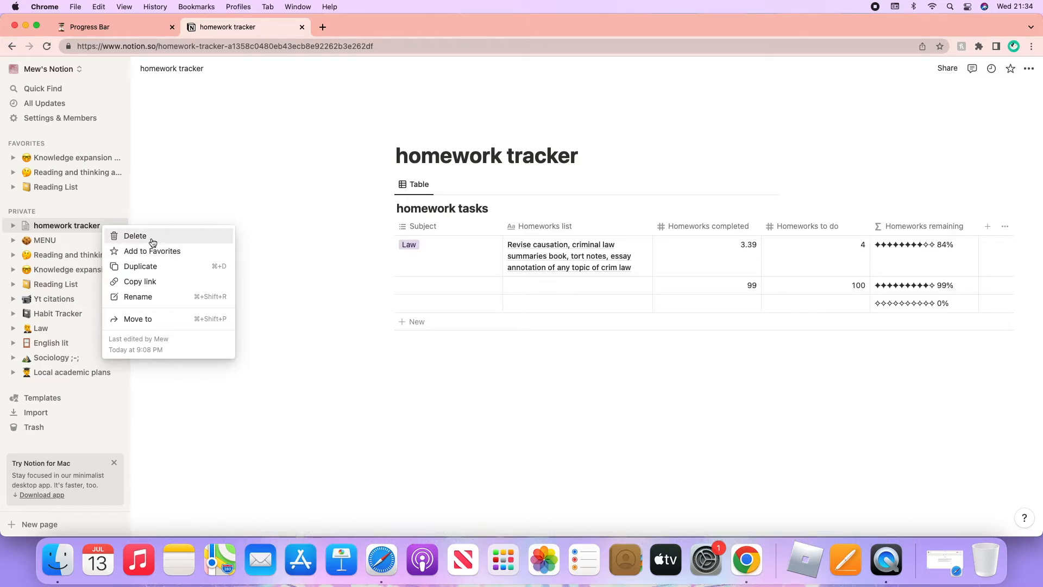
click(177, 188)
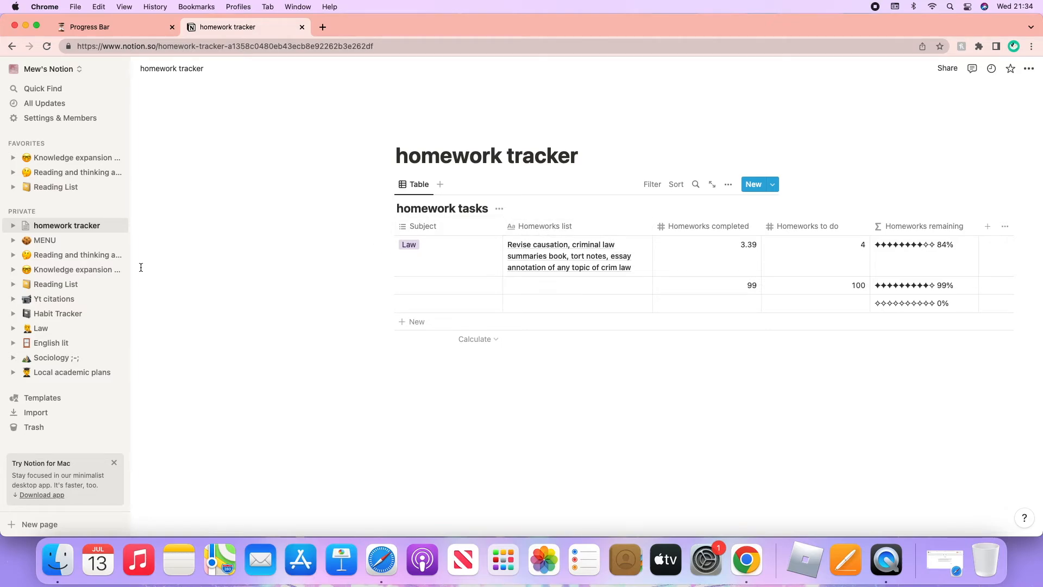
drag(82, 228, 76, 381)
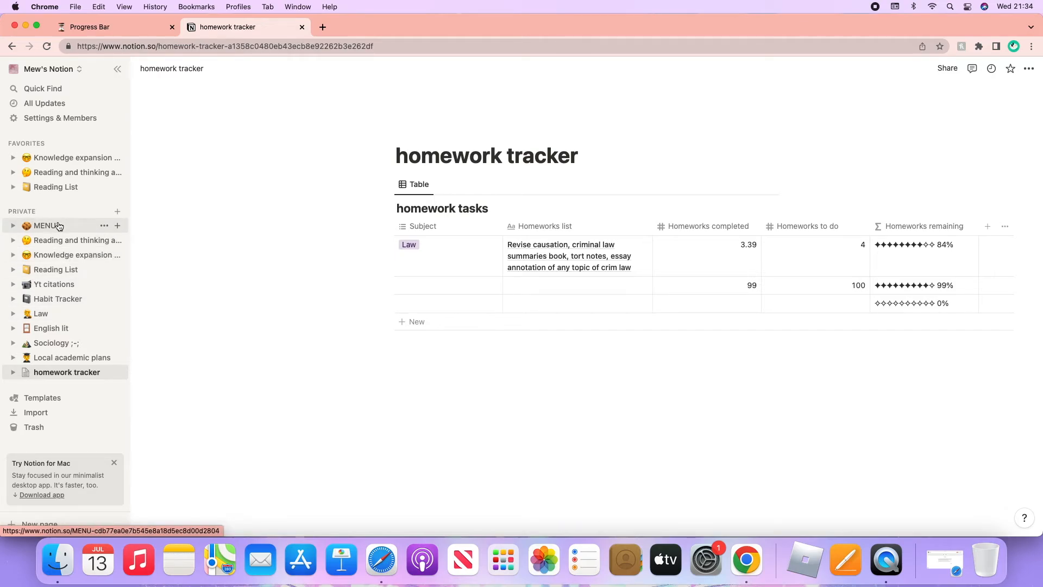
Step: Open the Knowledge expansion dictionary page and look through the words, definitions, examples and synonyms in its Terminology table
click(60, 259)
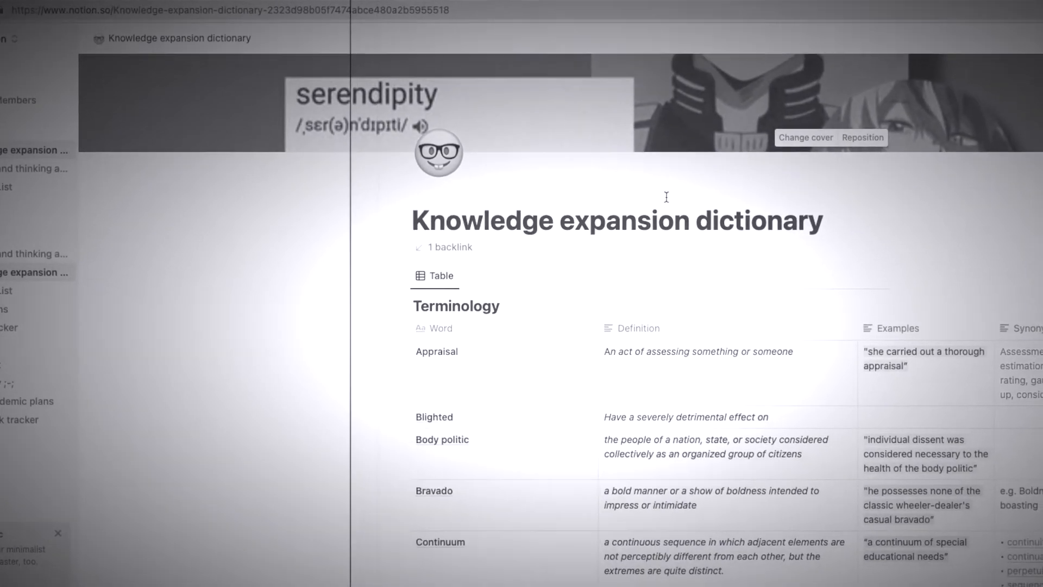
scroll(666, 197, down, 2)
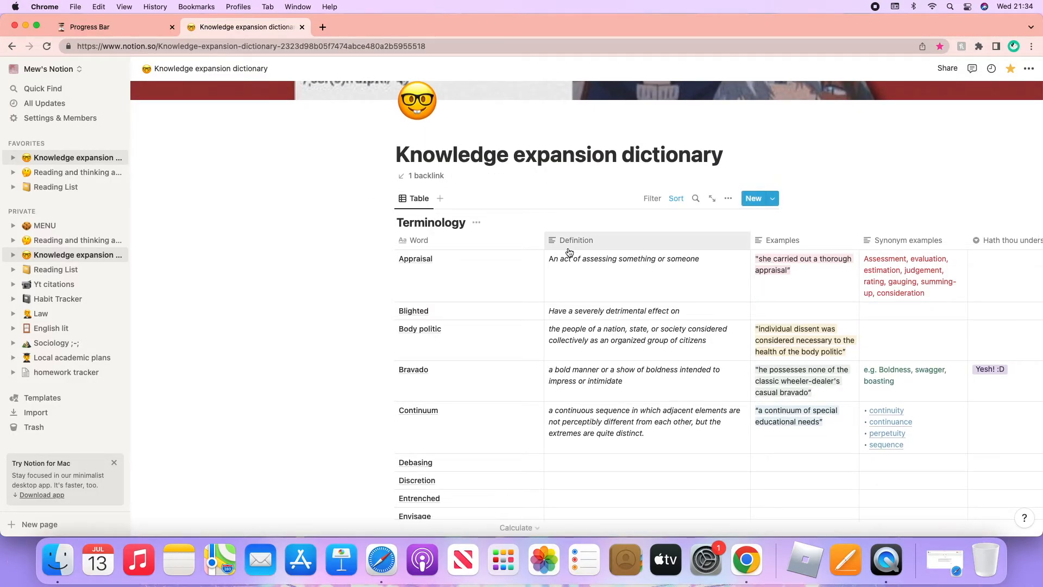
scroll(555, 210, down, 2)
scroll(555, 212, down, 5)
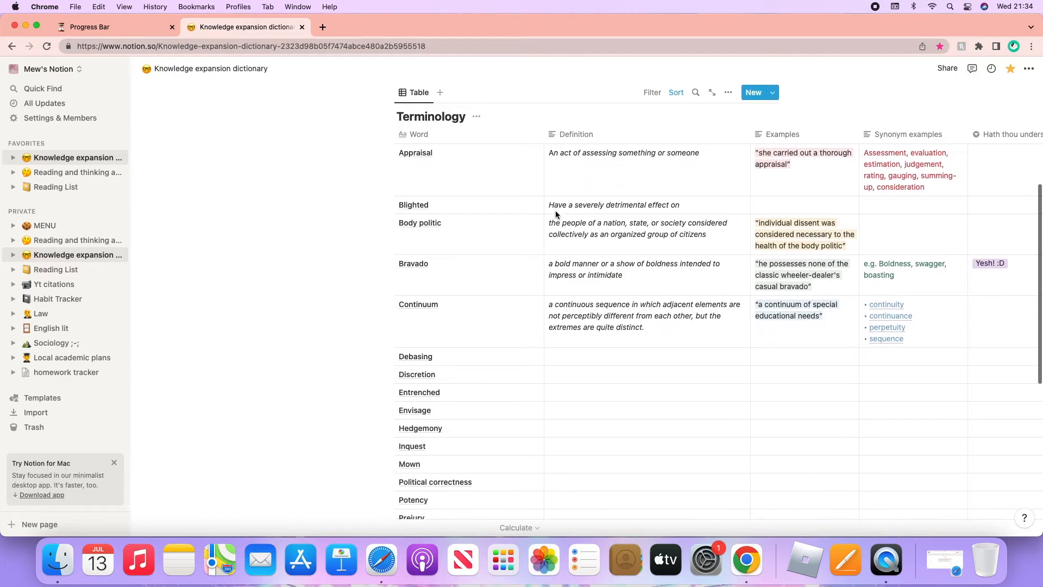
scroll(555, 210, up, 3)
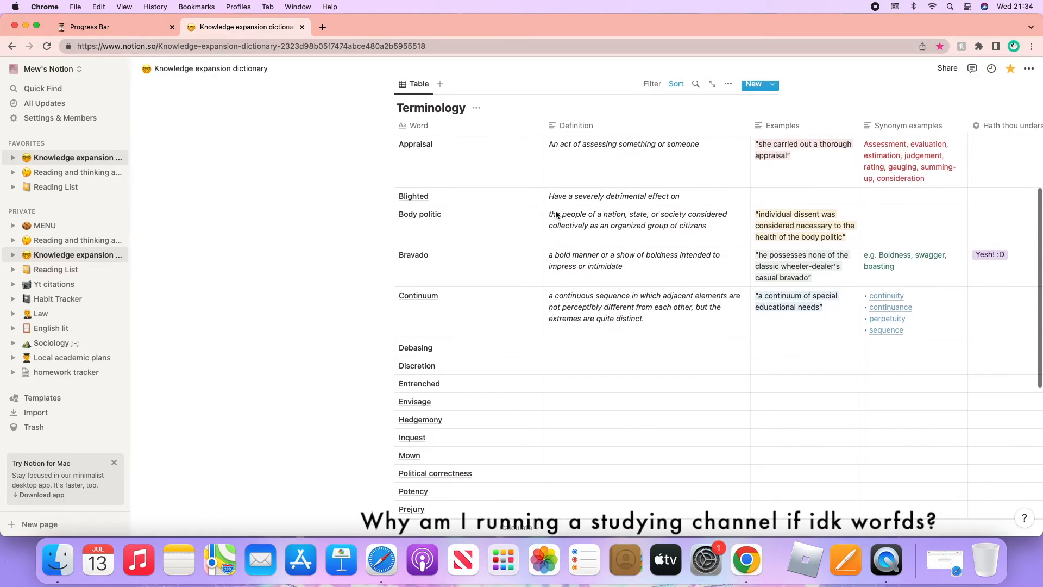
scroll(561, 155, down, 2)
scroll(562, 156, down, 6)
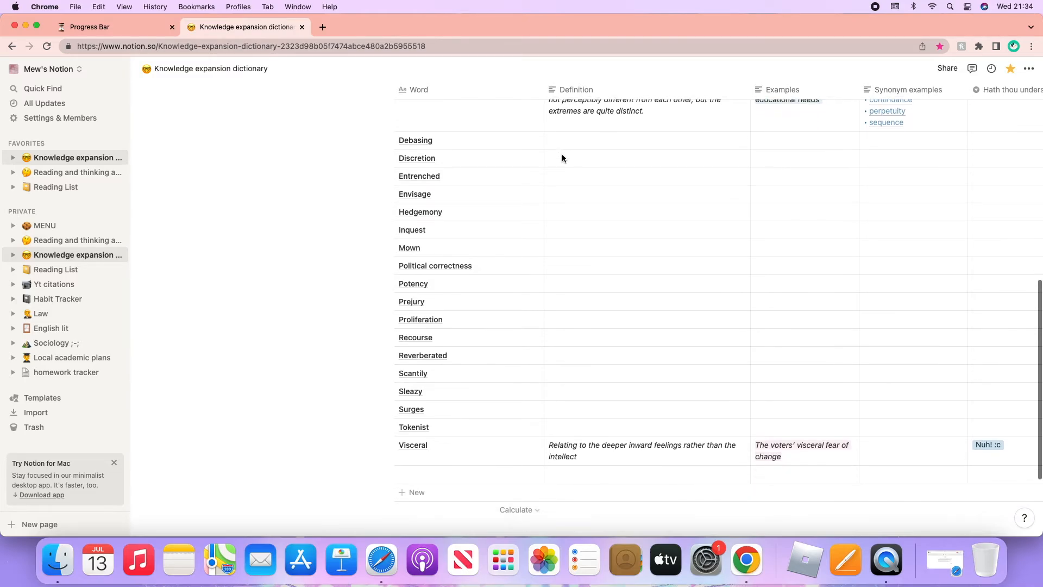
scroll(552, 147, down, 4)
scroll(552, 147, down, 1)
scroll(551, 146, up, 15)
scroll(553, 148, down, 5)
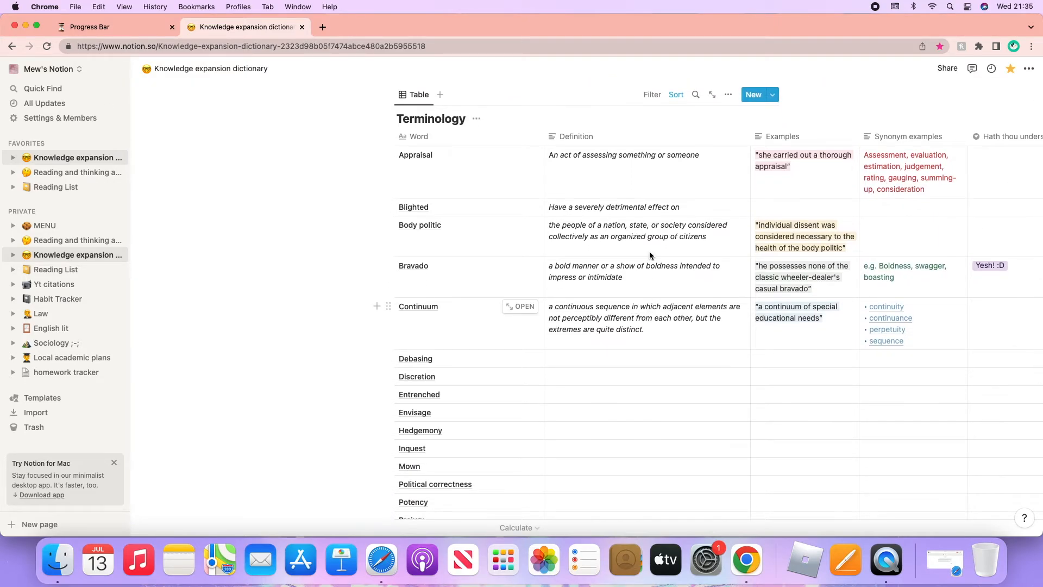
Step: Add a filter on the Word property to the Terminology table, leaving its value empty
click(653, 95)
click(612, 140)
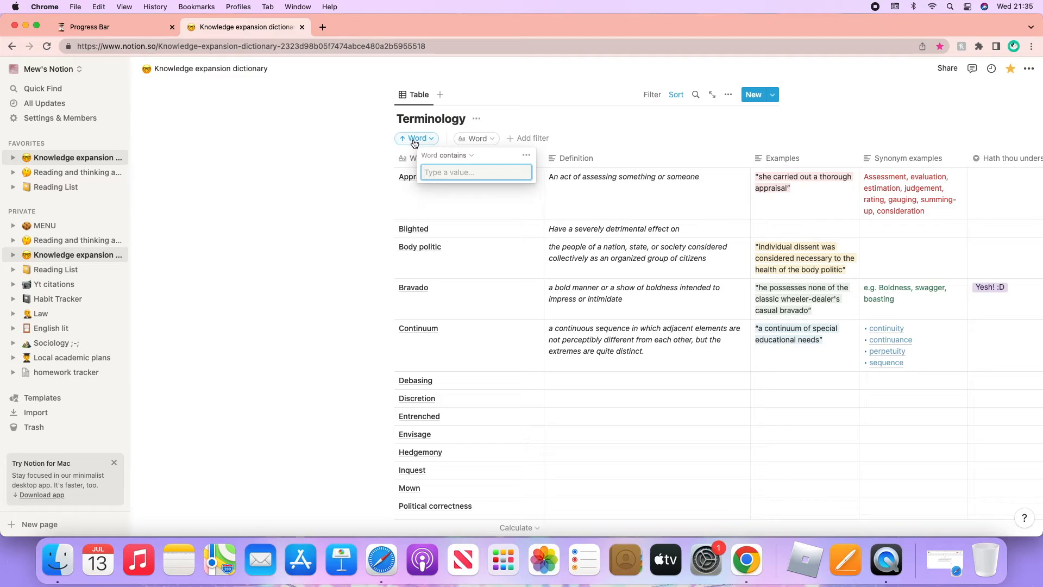
click(599, 119)
Step: Search the Terminology table for "boast", then clear the search
scroll(607, 120, up, 1)
click(696, 100)
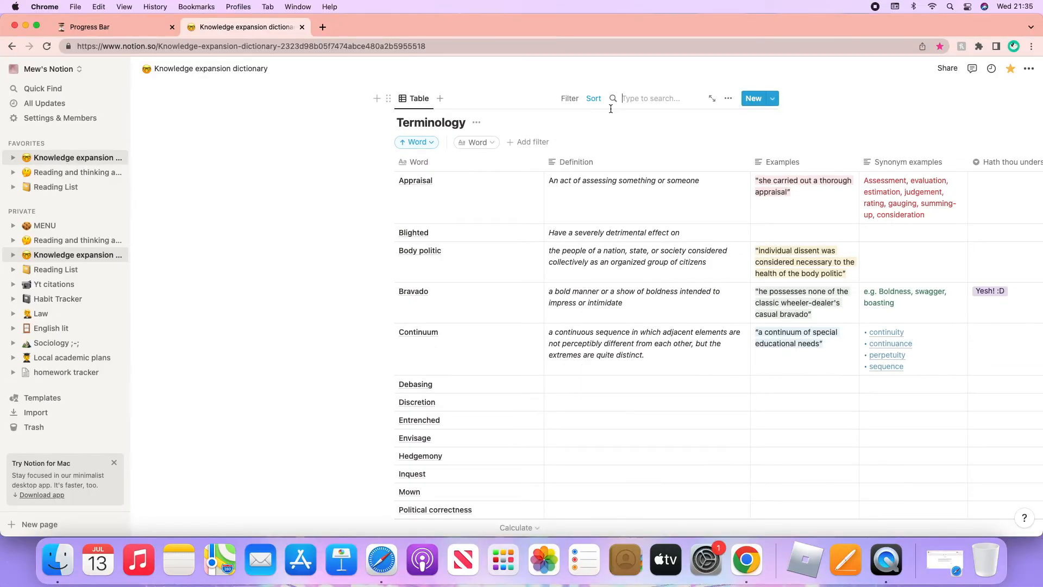
text(boati)
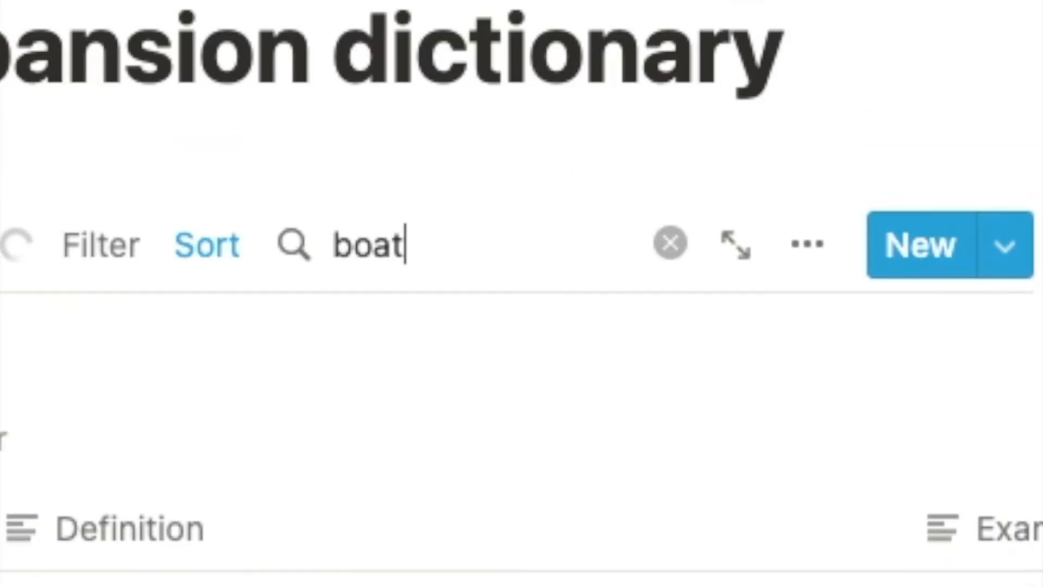
key(BackSpace)
key(BackSpace)
text(s)
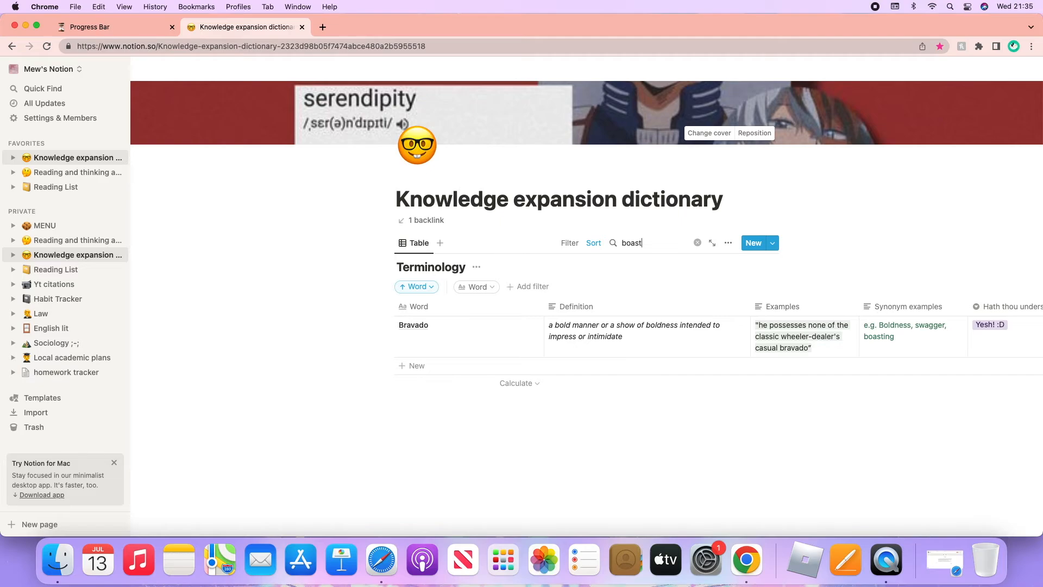
key(BackSpace)
key(BackSpace)
key(BackSpace)
Step: Search the Terminology table for "politics", then clear the search term
scroll(587, 294, down, 3)
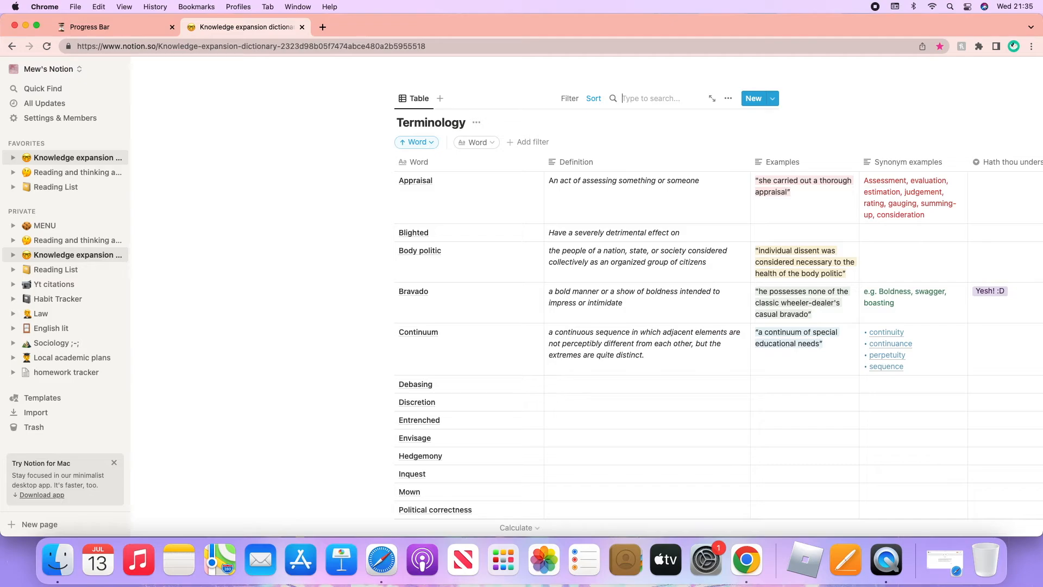
text(p)
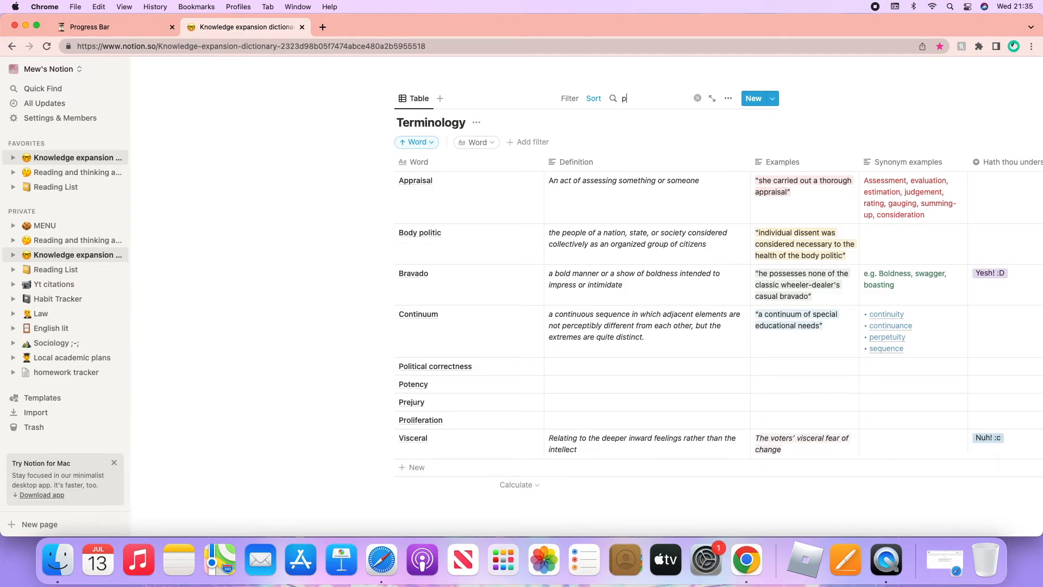
text(olitic)
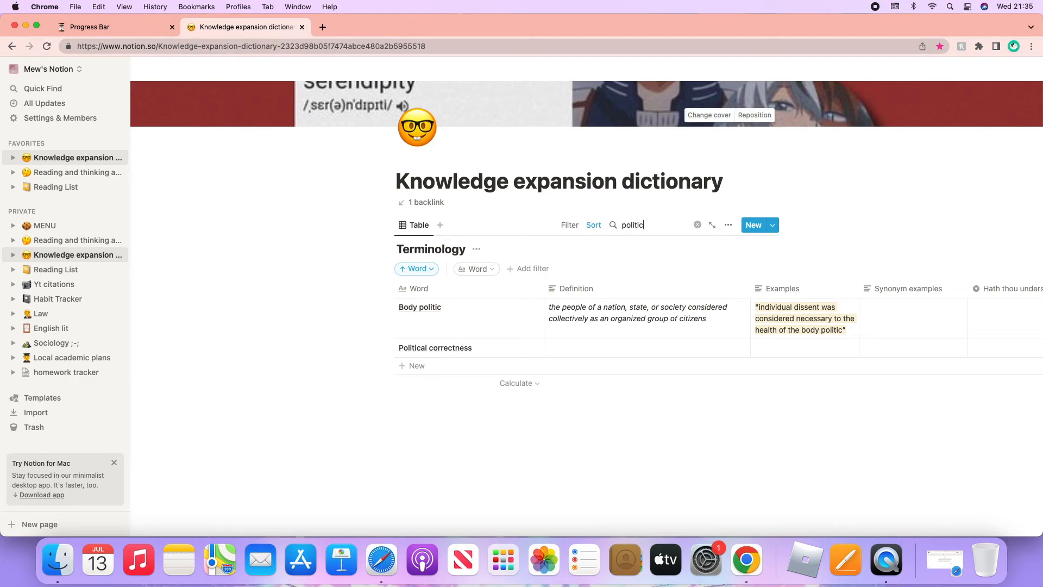
text(s)
key(BackSpace)
key(BackSpace)
key(BackSpace)
key(BackSpace)
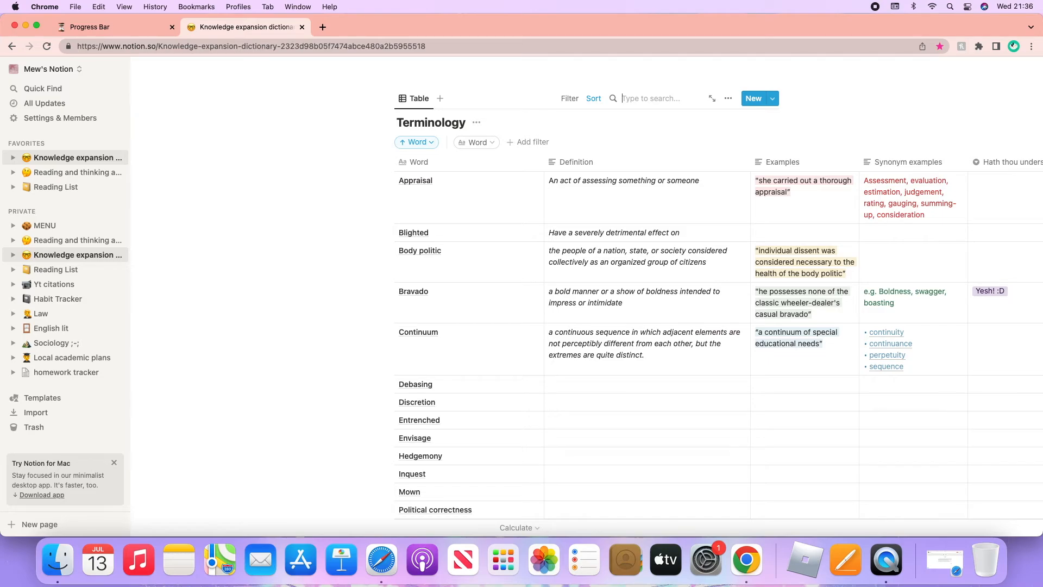
Step: View the "Hath thou understood it?" options for the Bravado row and close them without changing the selection
scroll(742, 185, right, 3)
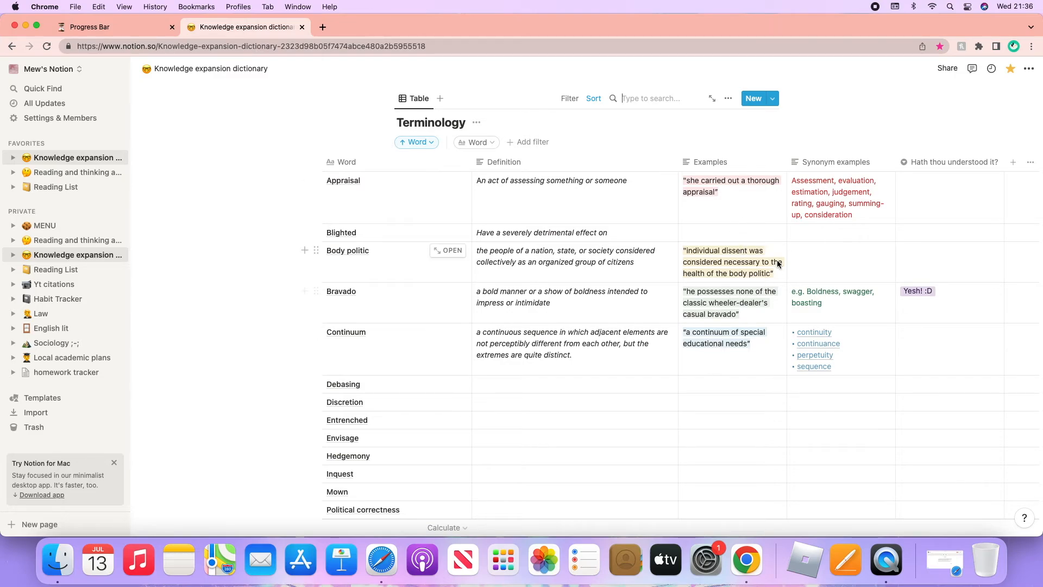
scroll(777, 264, right, 5)
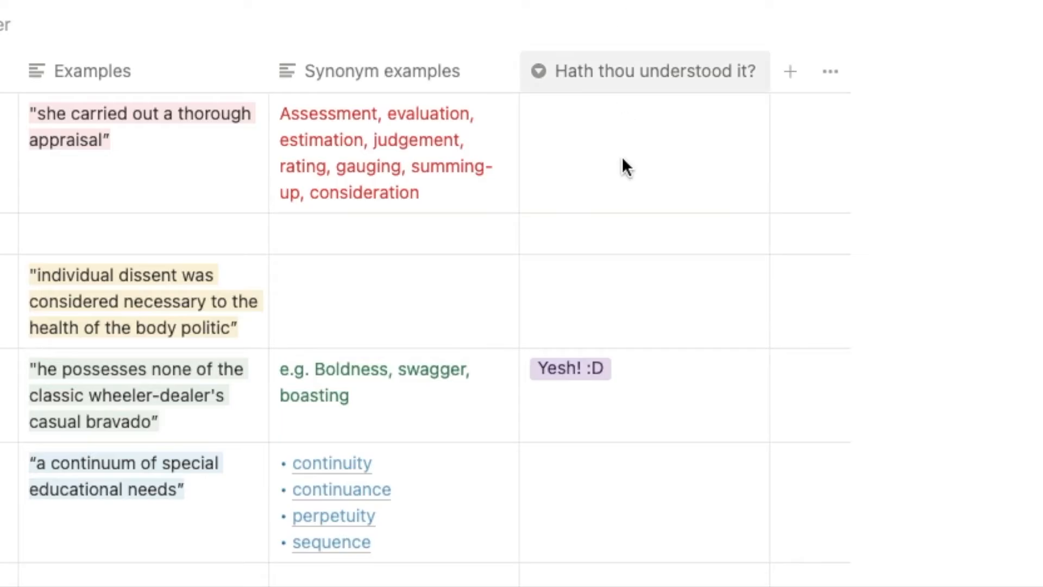
click(815, 291)
click(625, 369)
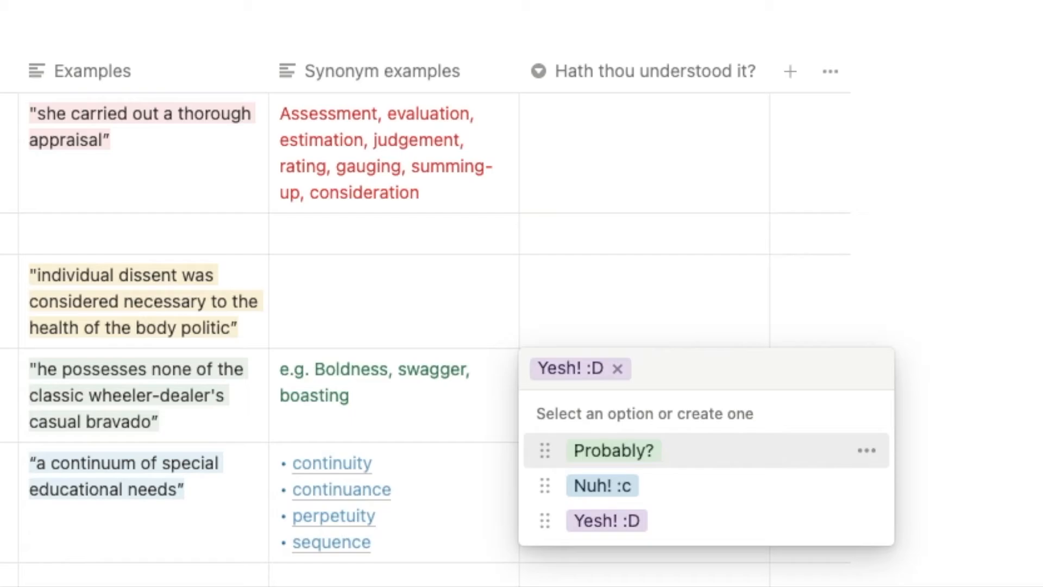
key(Escape)
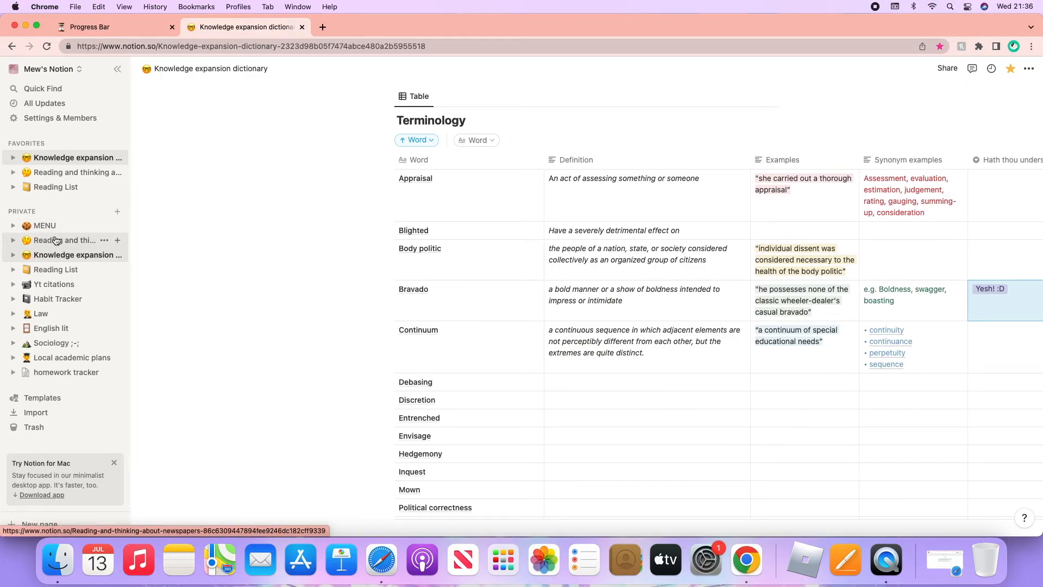
Step: Open the Reading and thinking about newspapers page and read its numbered ideas and the tip about comment pieces
click(62, 240)
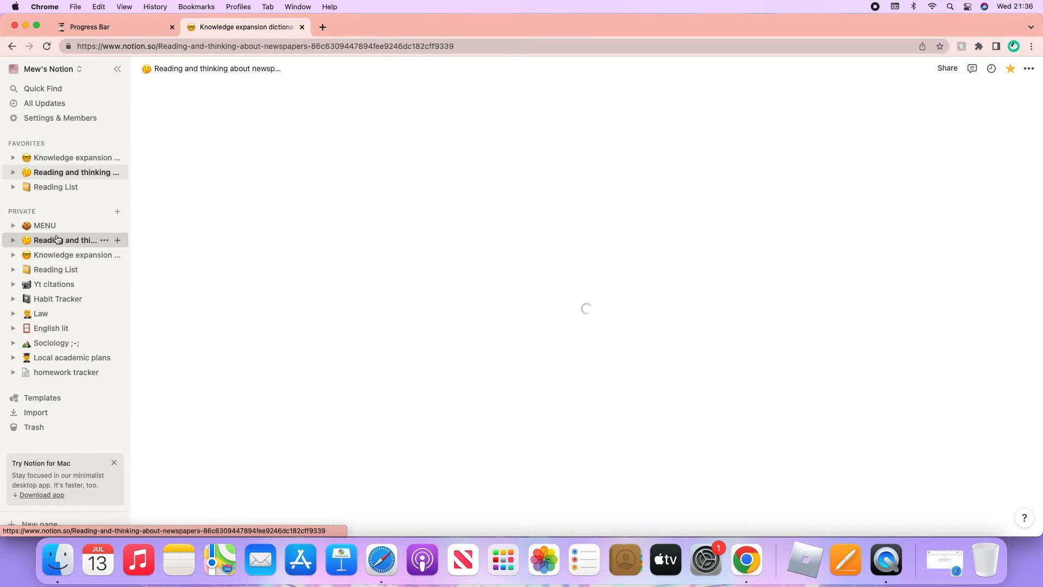
scroll(425, 256, down, 2)
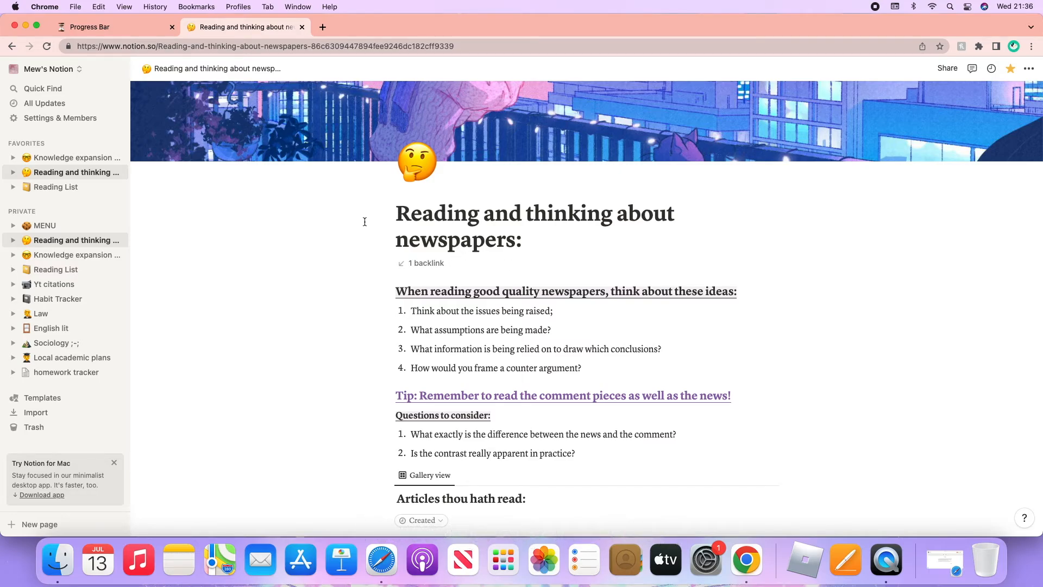
scroll(364, 221, down, 1)
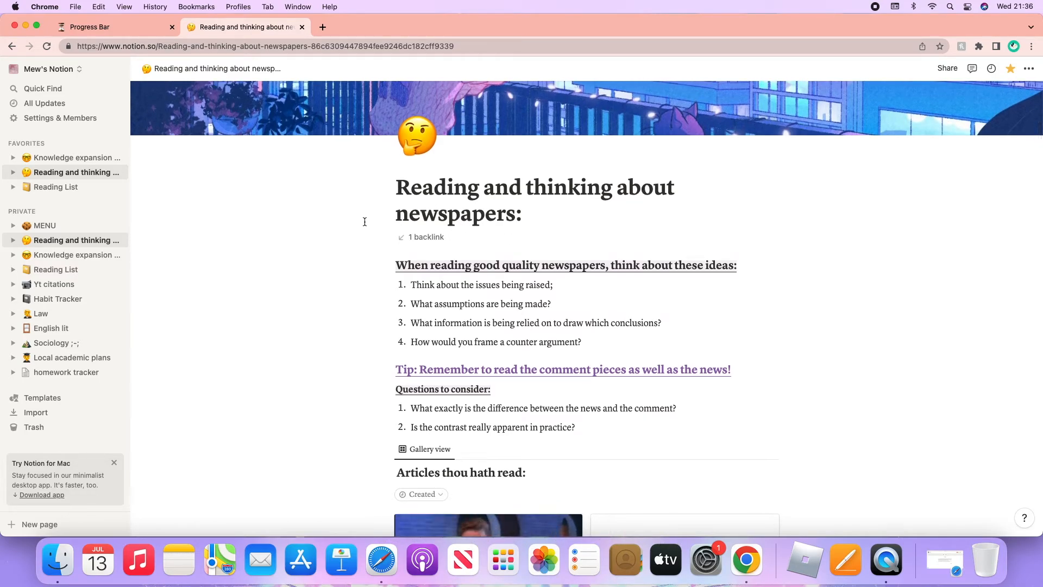
scroll(364, 222, down, 1)
scroll(534, 239, down, 1)
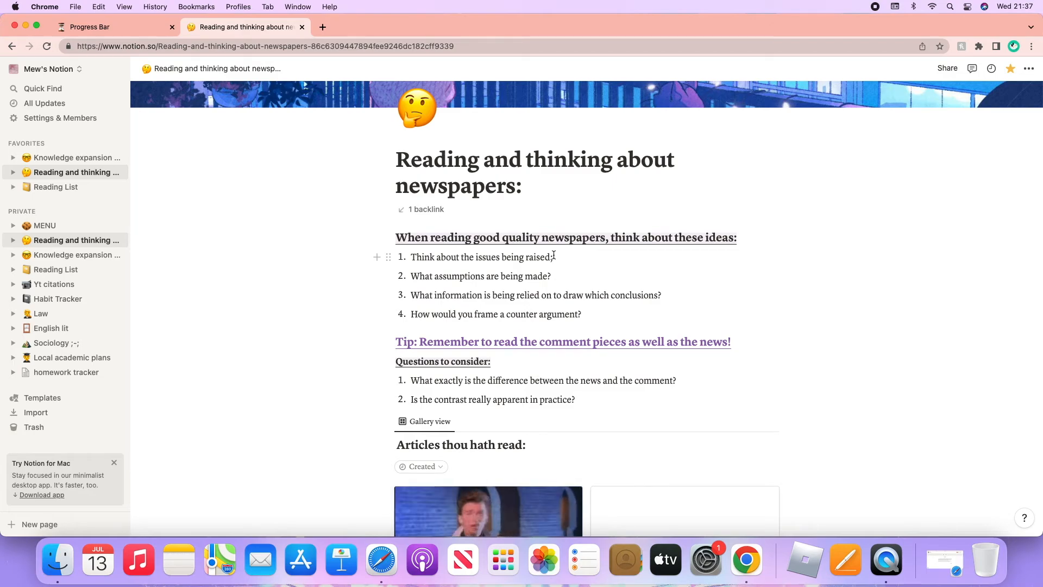
drag(397, 260, 453, 257)
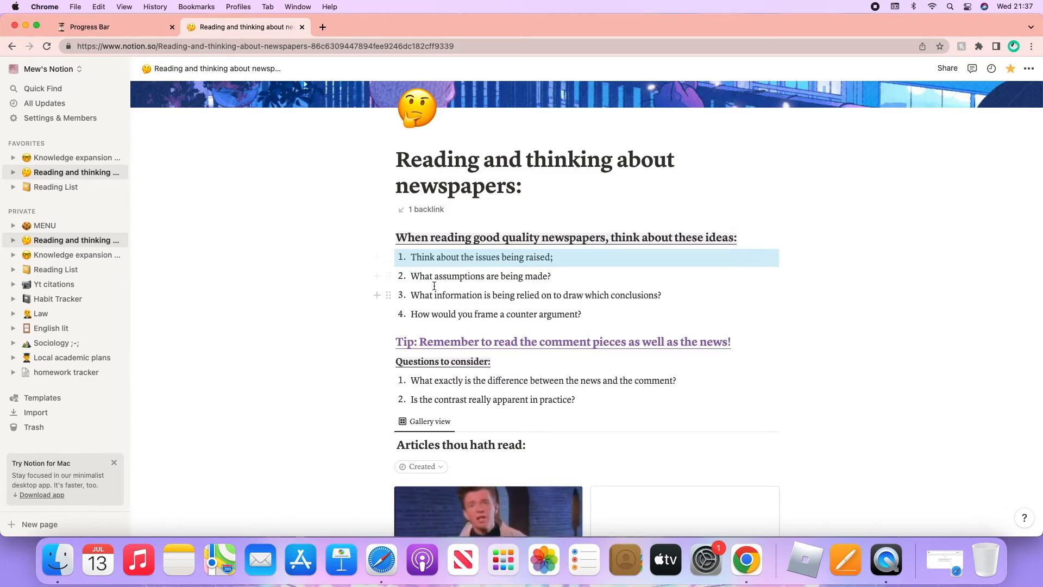
scroll(434, 286, down, 3)
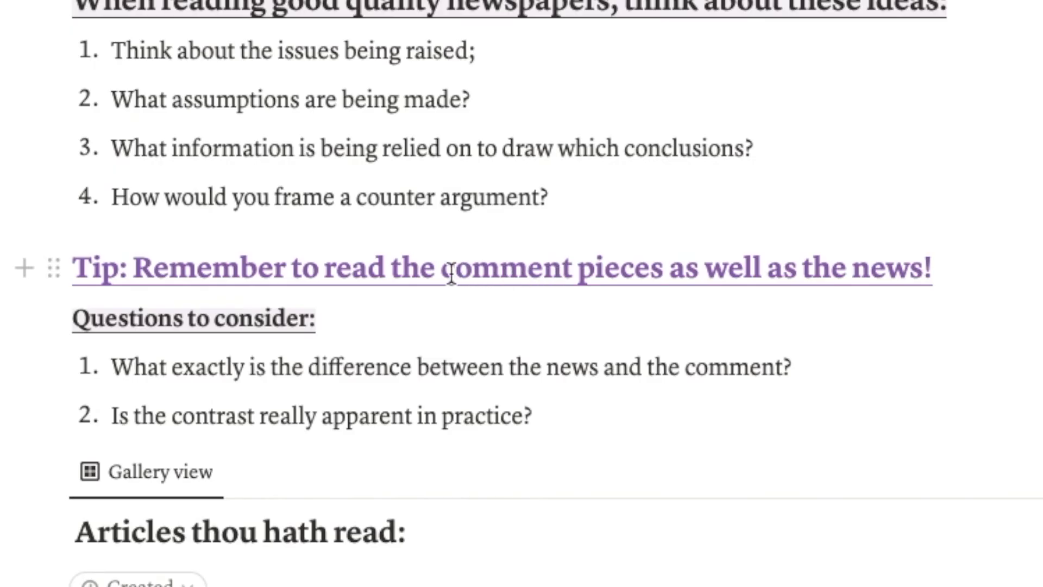
drag(451, 271, 614, 266)
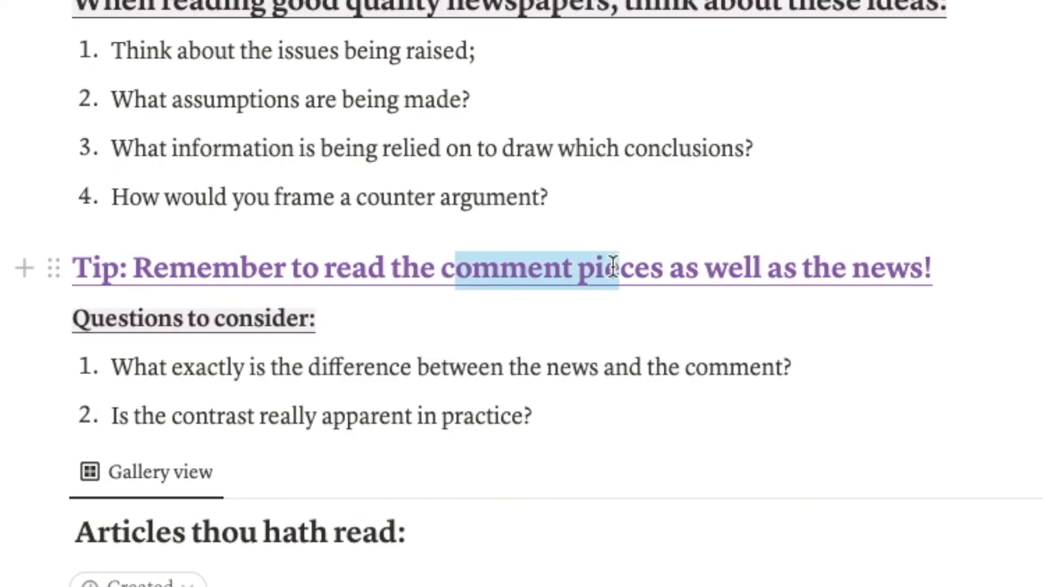
click(540, 270)
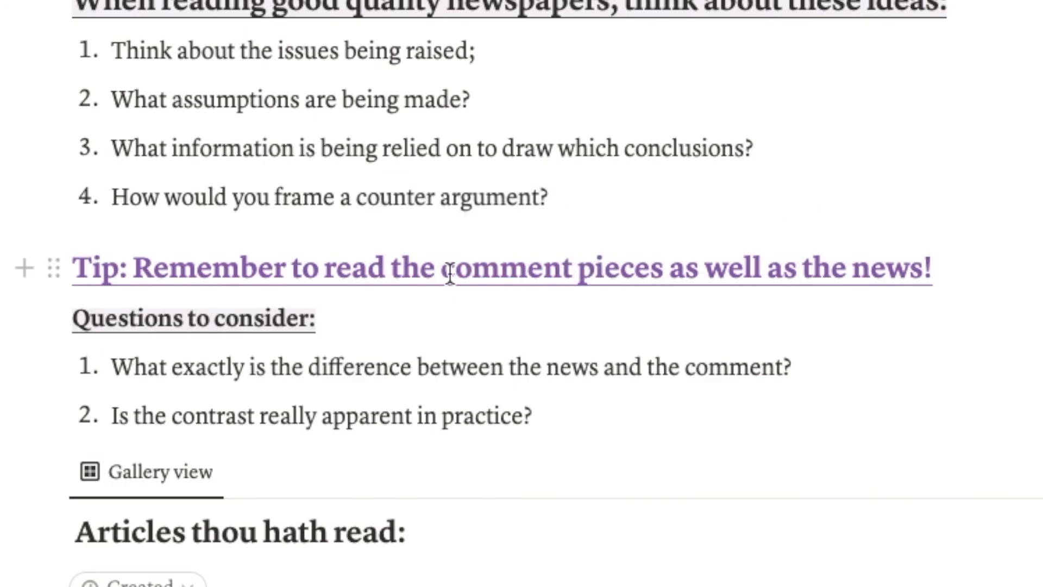
Step: Examine the tip about comment pieces, highlighting the word "comment", and the questions to consider below it
drag(442, 270, 565, 274)
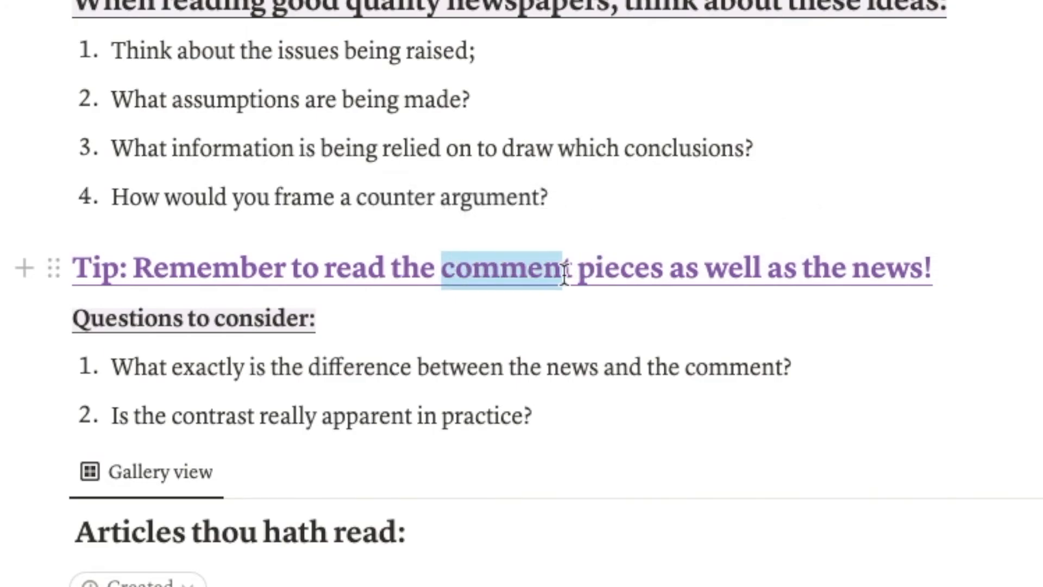
click(559, 271)
scroll(429, 334, down, 2)
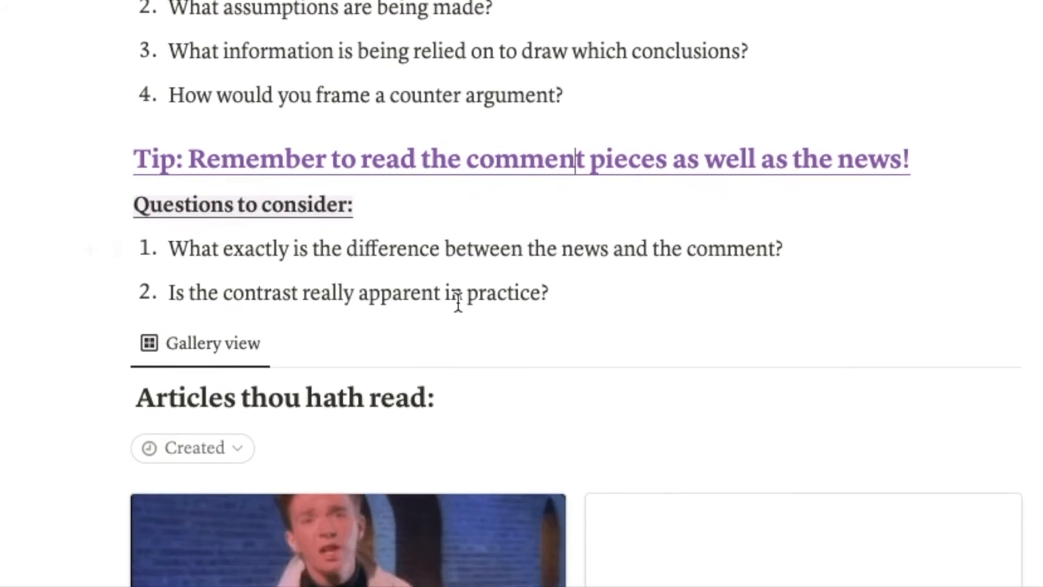
drag(584, 163, 483, 166)
click(499, 166)
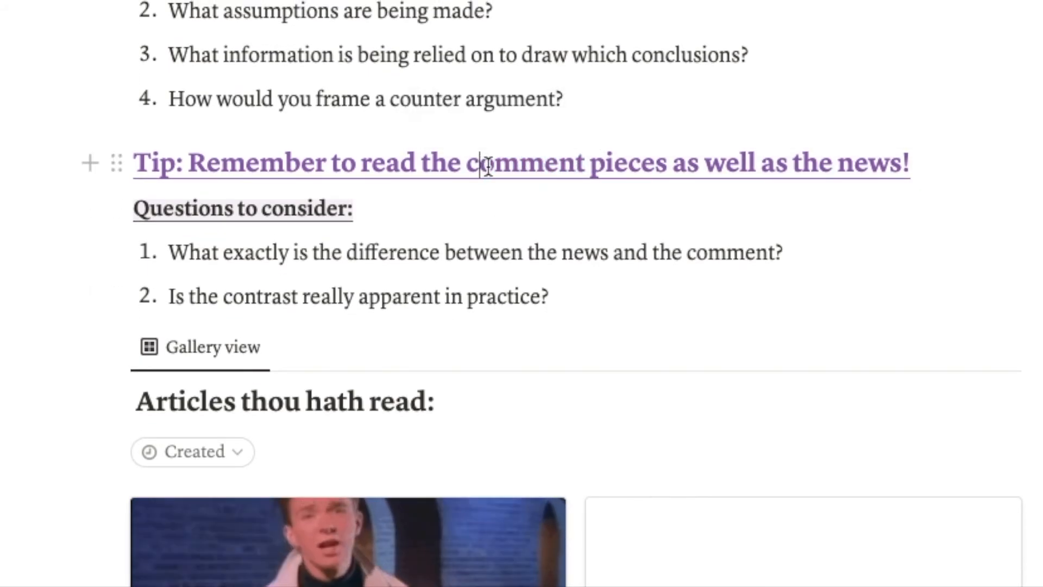
drag(499, 165, 540, 318)
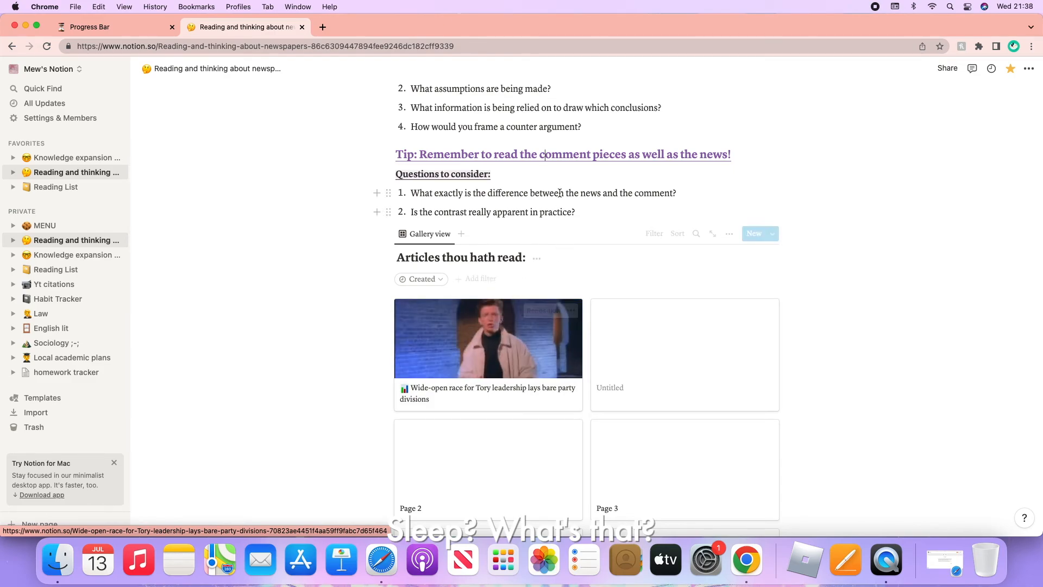
Step: Open the "Wide-open race for Tory leadership lays bare party divisions" article card, read its properties, answers and picture, and close it
click(530, 353)
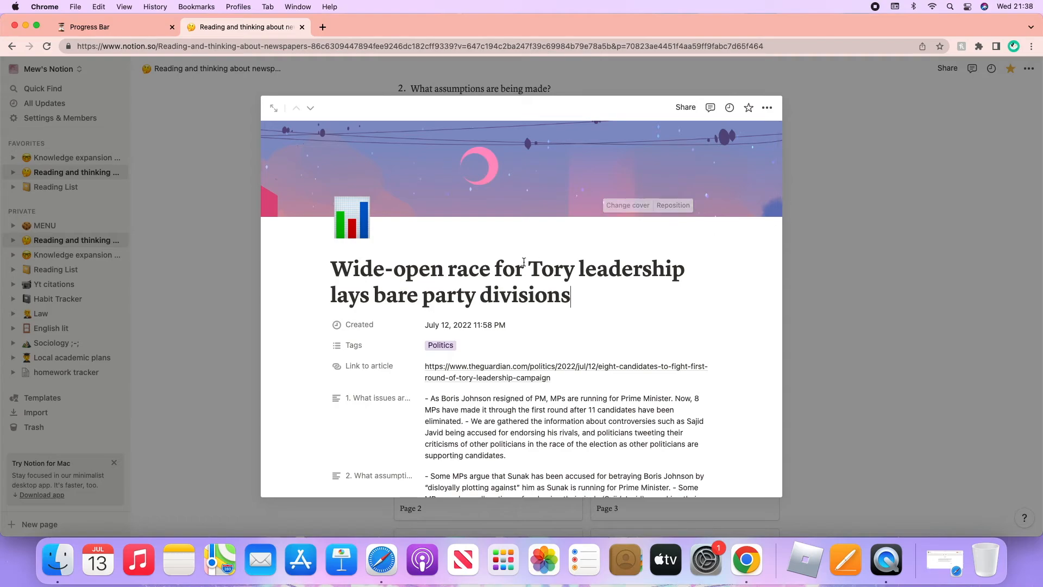
scroll(579, 230, down, 1)
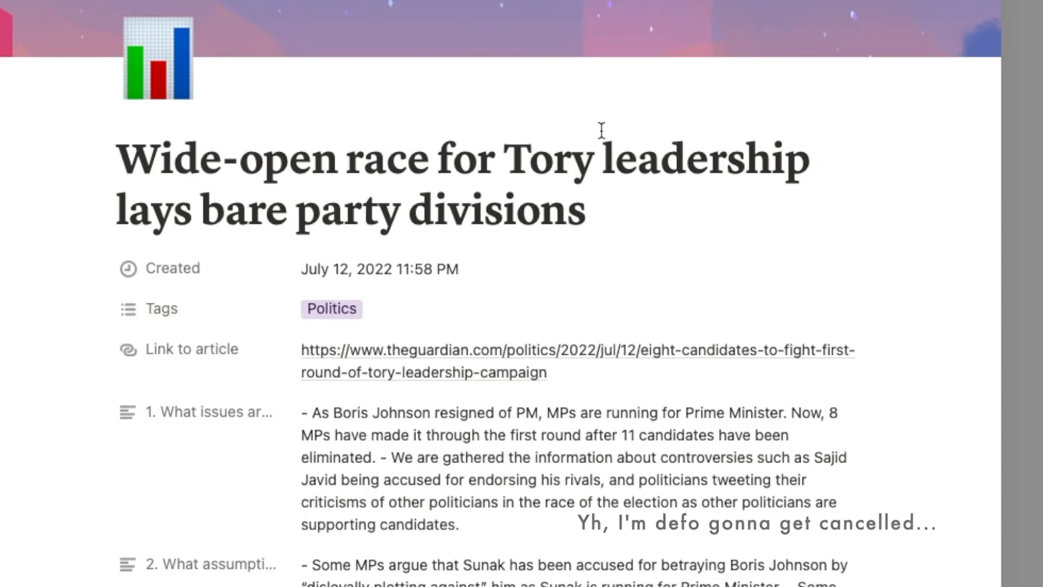
scroll(581, 233, down, 3)
scroll(583, 230, down, 5)
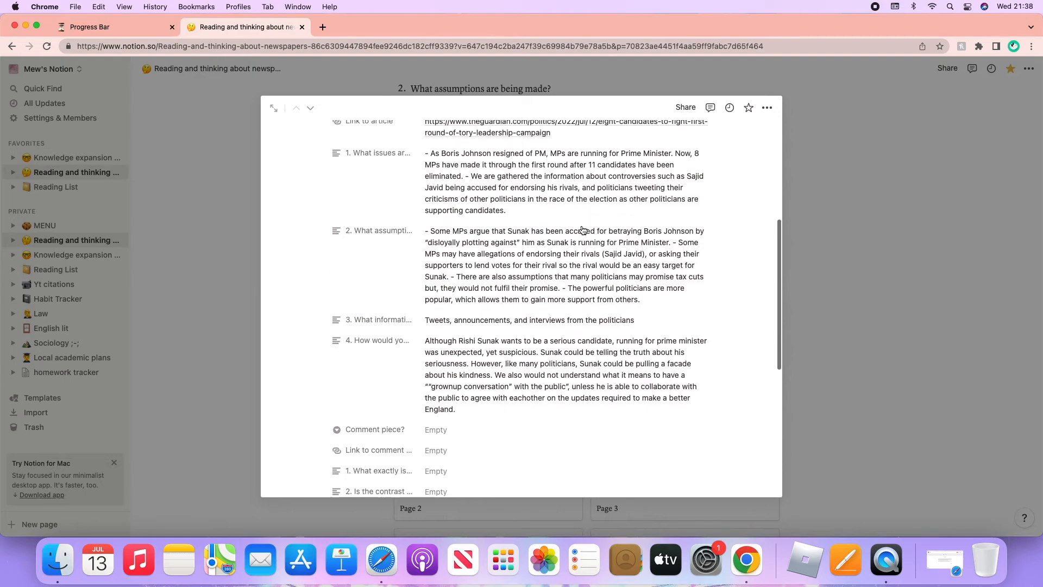
scroll(448, 180, up, 2)
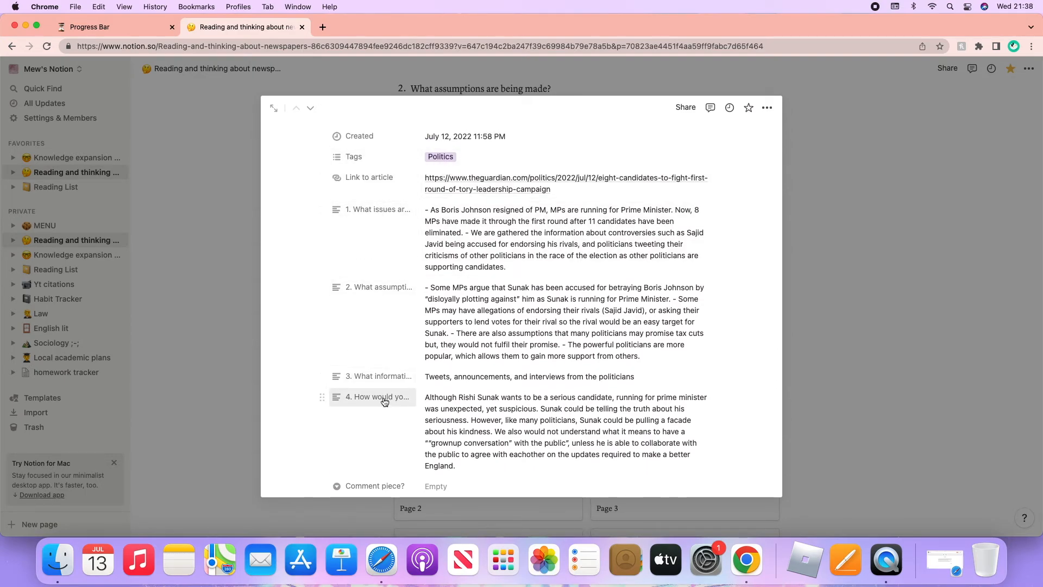
scroll(472, 301, down, 3)
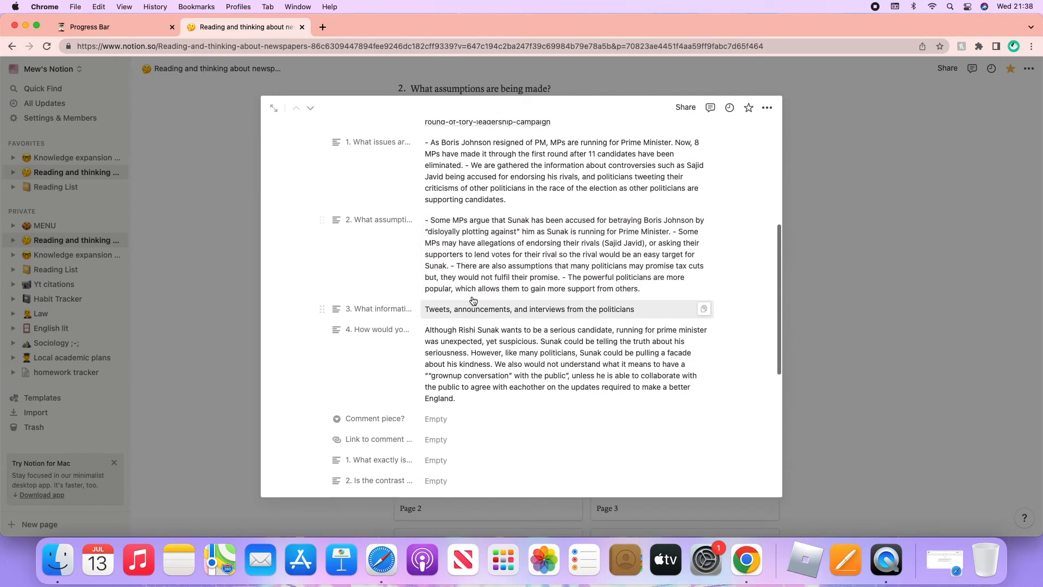
scroll(470, 204, up, 4)
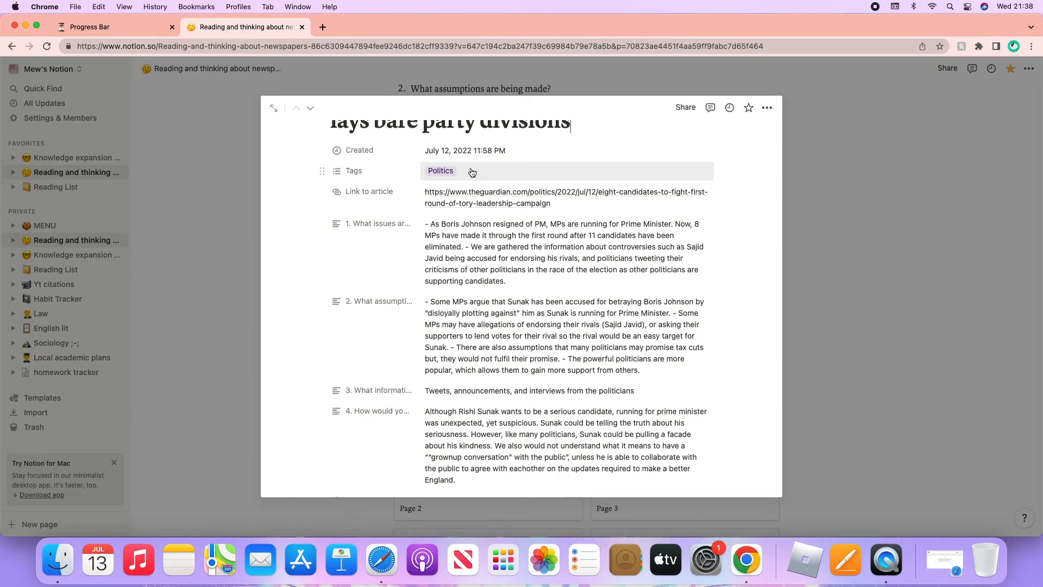
scroll(481, 187, down, 5)
scroll(482, 188, down, 4)
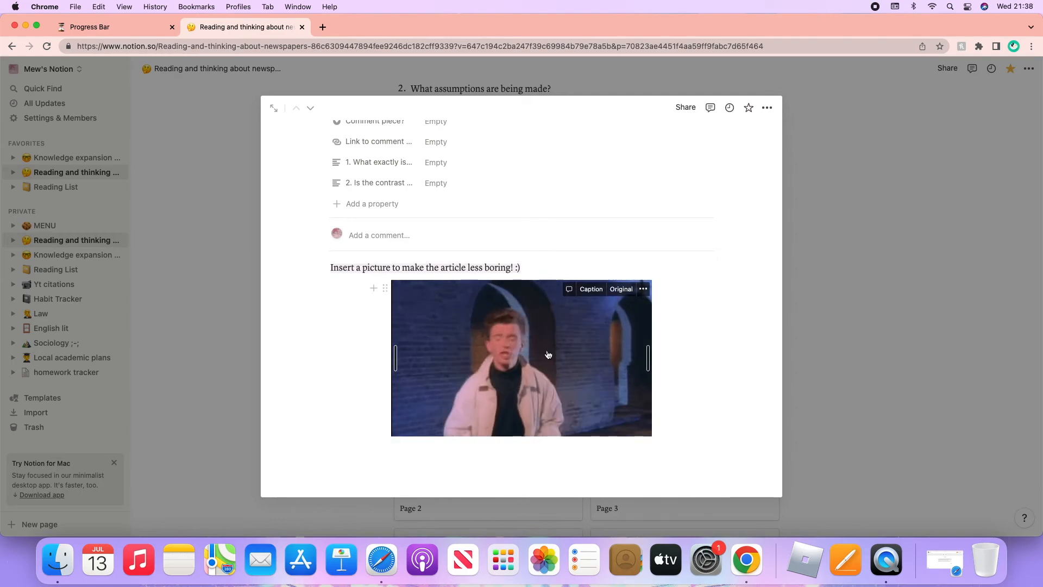
click(842, 263)
Step: Return to the title of the newspapers page and open the Local academic plans page
mouse_move(502, 308)
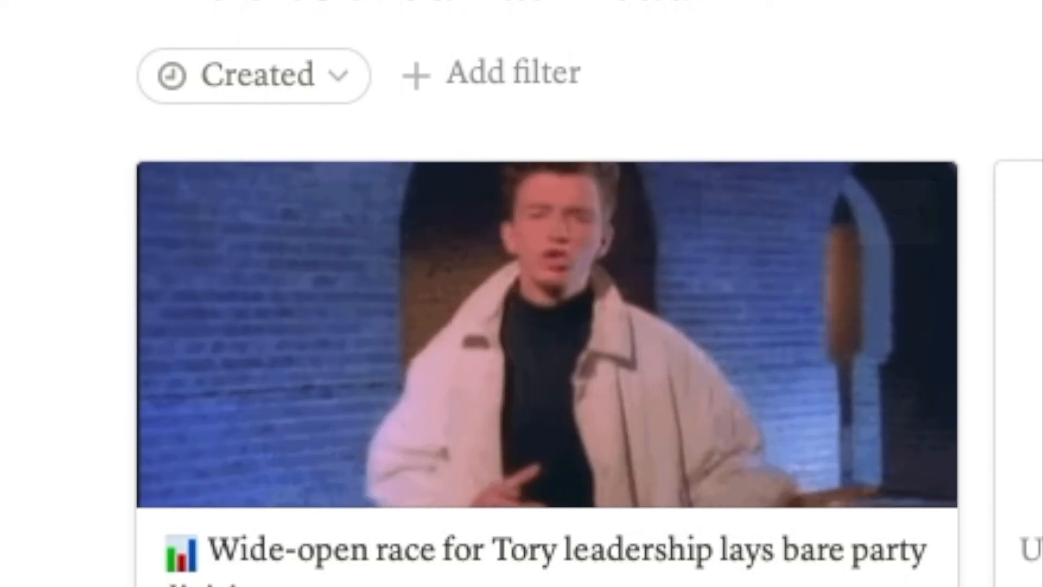
scroll(277, 282, up, 1)
scroll(277, 282, up, 10)
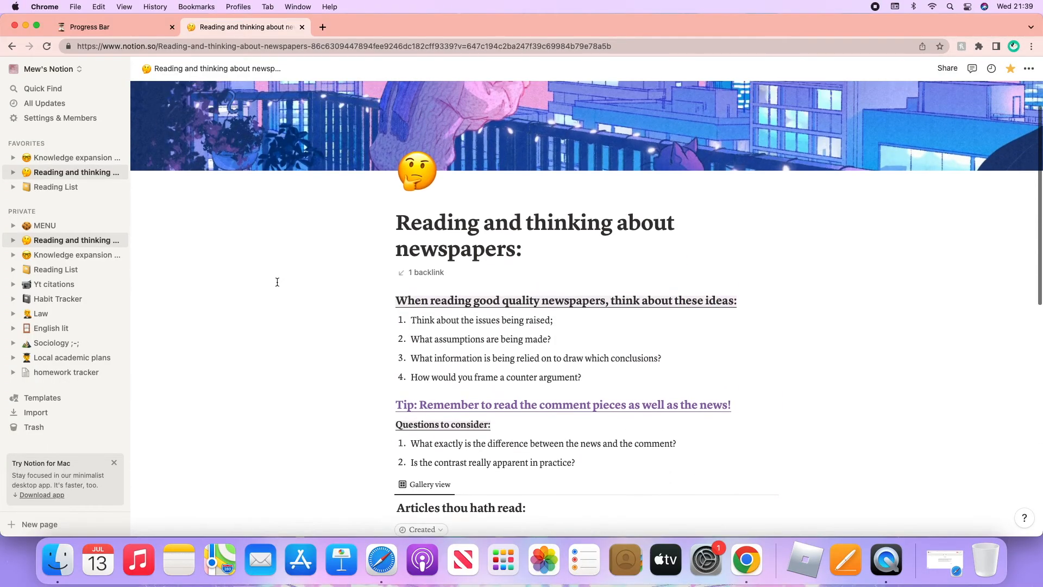
click(76, 363)
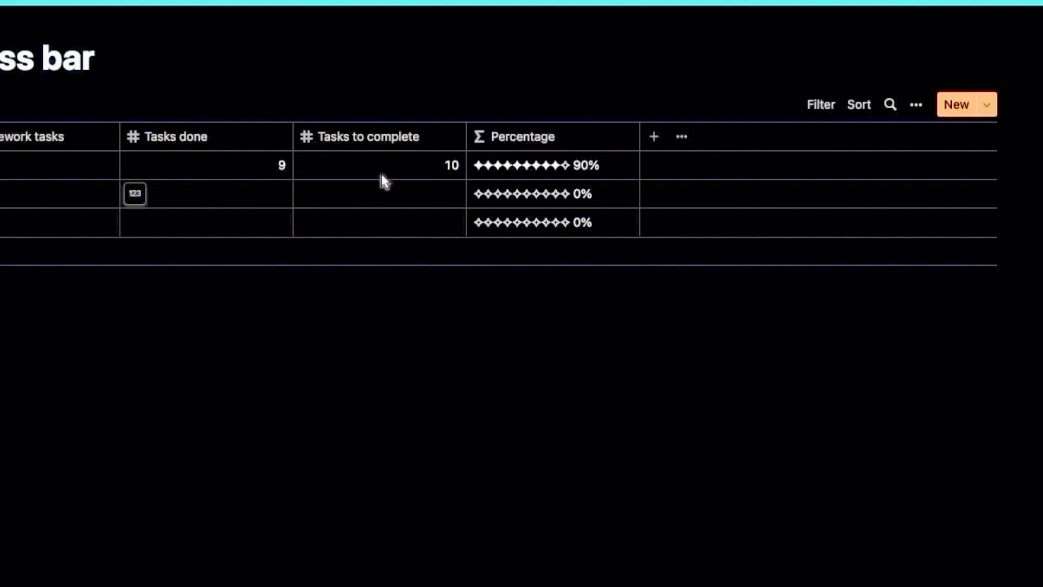
Step: Open the Percentage formula in the first row of the progress bar table and select its text
click(543, 173)
drag(572, 278, 487, 174)
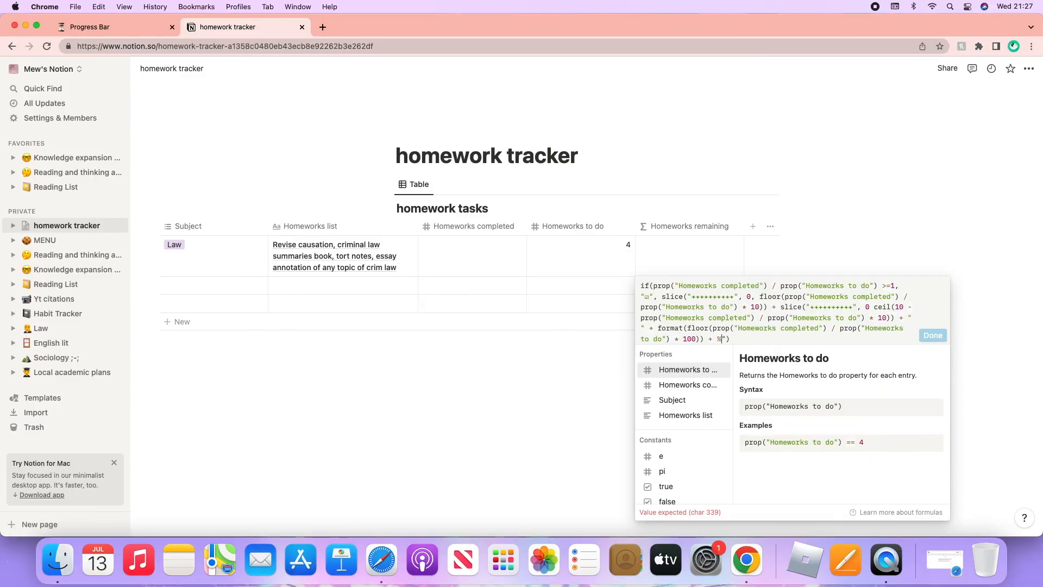
Step: Complete the Homeworks remaining formula by enclosing its closing % sign in quotation marks, and apply it
key(Right)
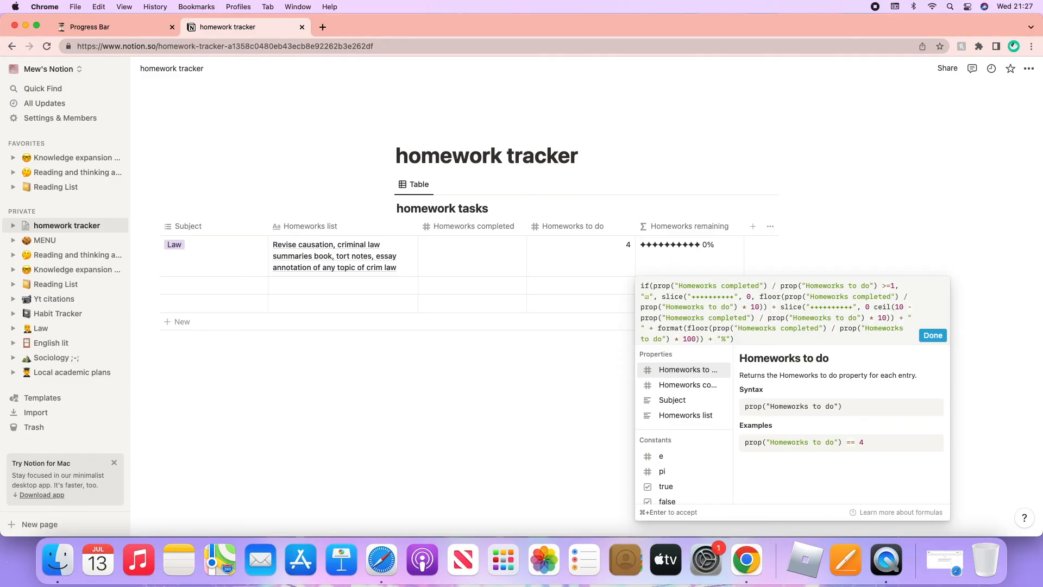
key(super+Return)
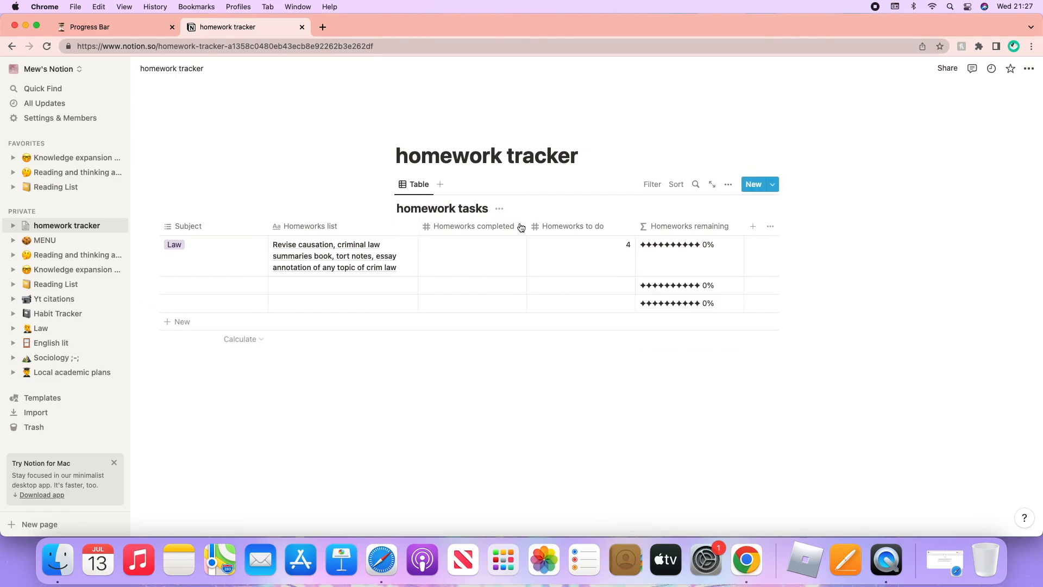
Step: Set Homeworks completed to 2 for the Law row of the homework tasks table
click(492, 253)
text(10)
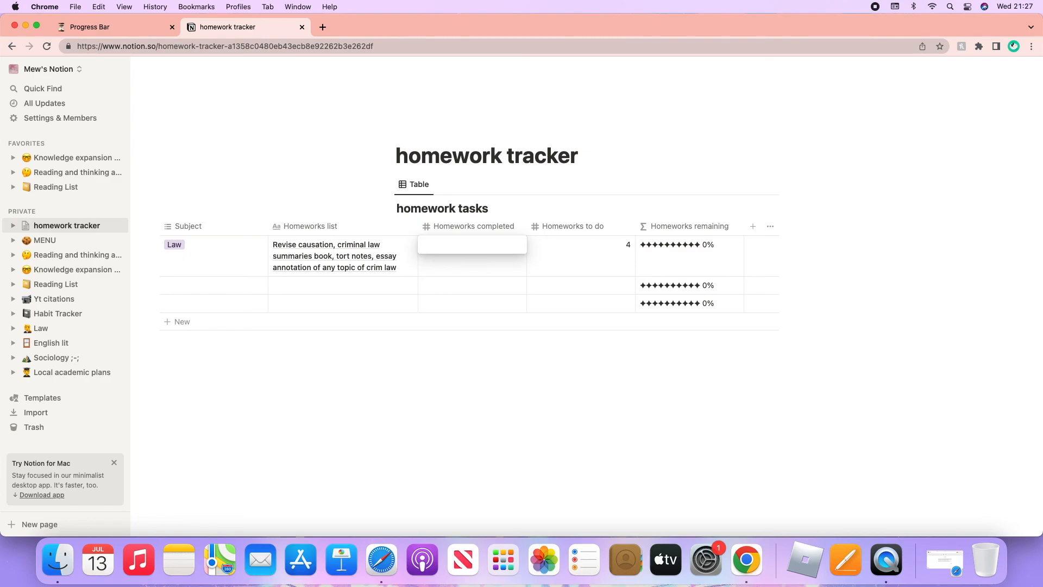
key(BackSpace)
text(2)
key(Return)
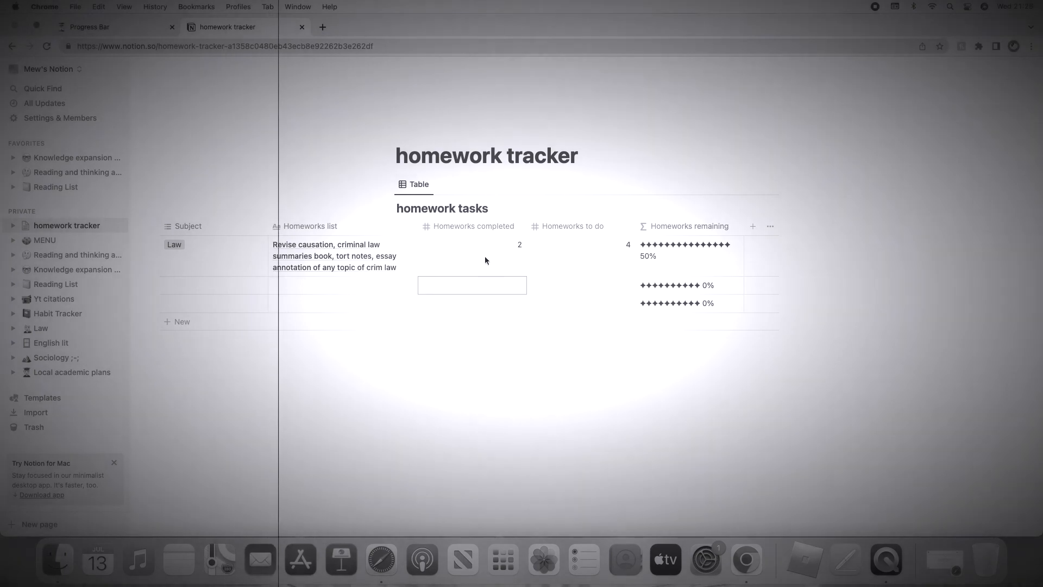
Step: Switch to the Progress Bar example page and examine its Full Bar column
click(151, 31)
key(Escape)
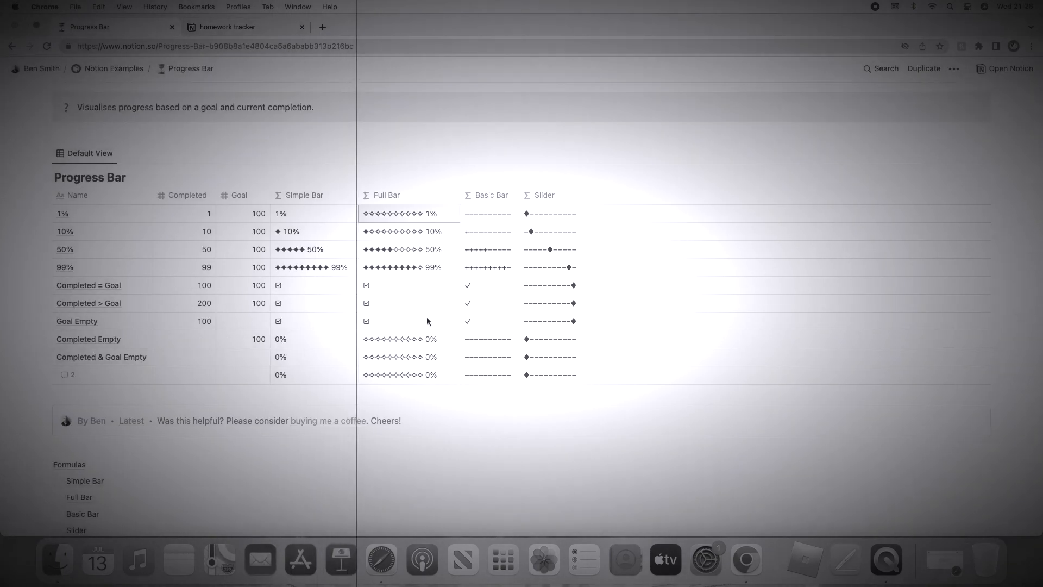